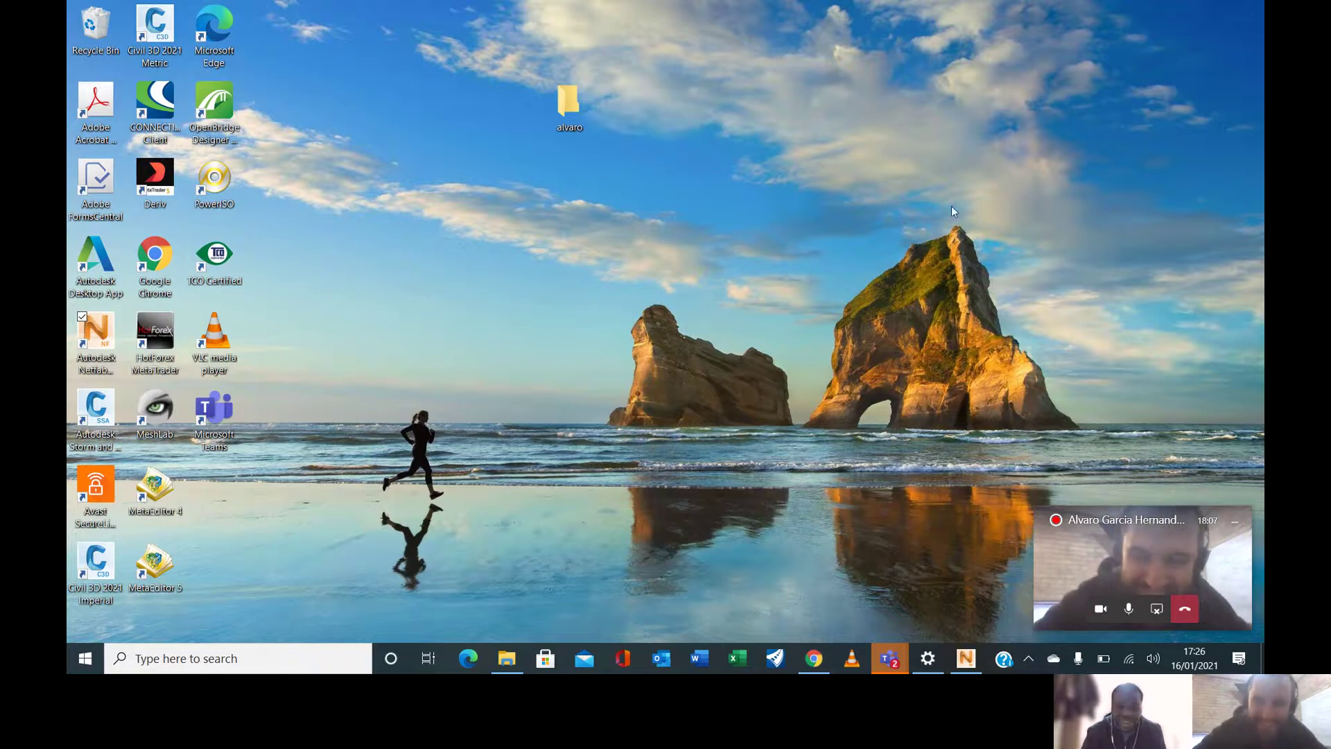
Step: Open the desktop folder that holds the RocksMesh file and maximize its window
click(568, 104)
double_click(568, 103)
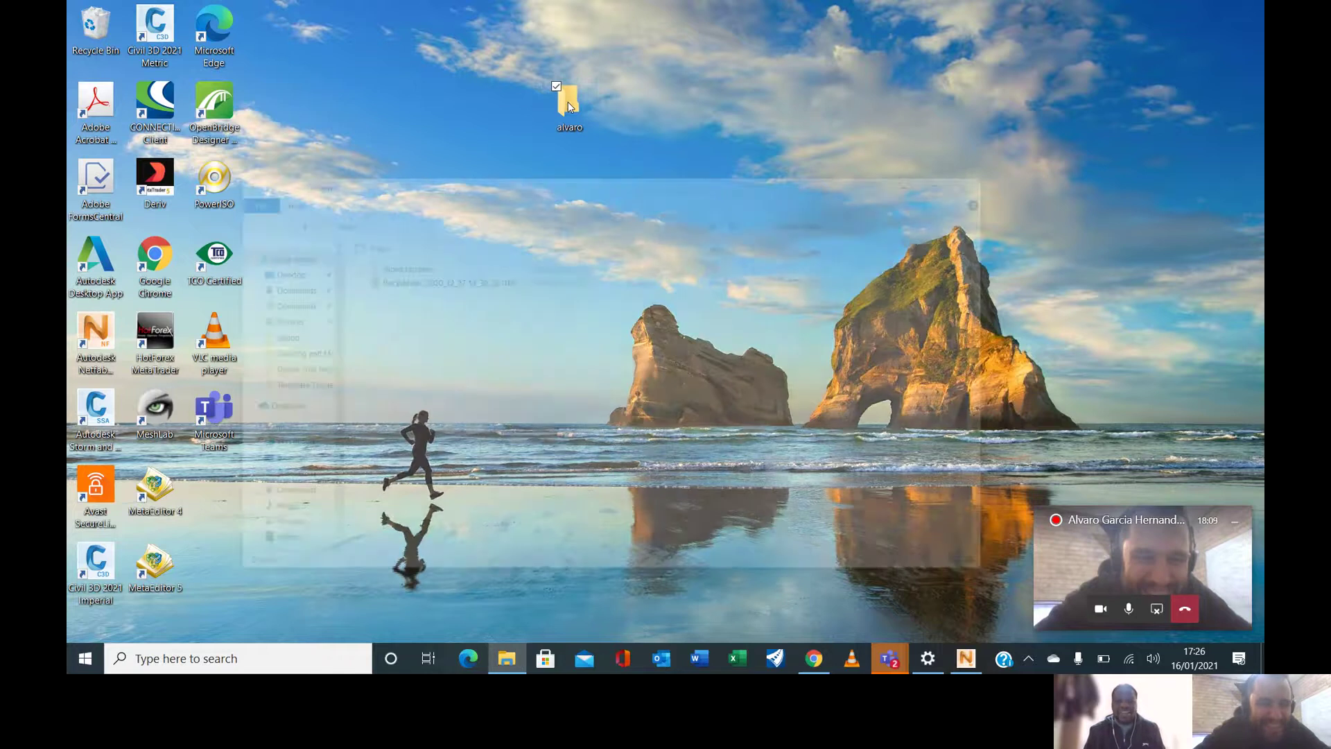
click(1004, 70)
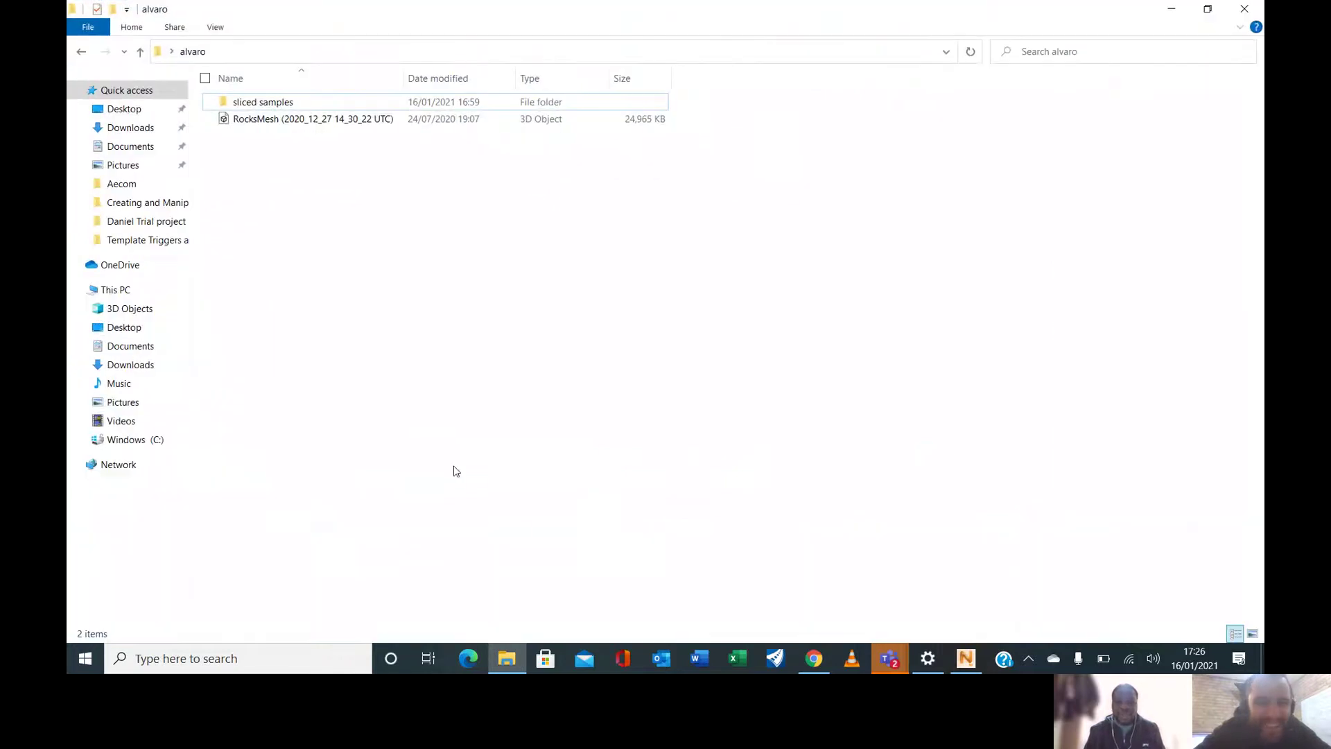
Step: Preview the RocksMesh object in 3D Viewer from another angle, close the viewer and minimize the folder
double_click(273, 122)
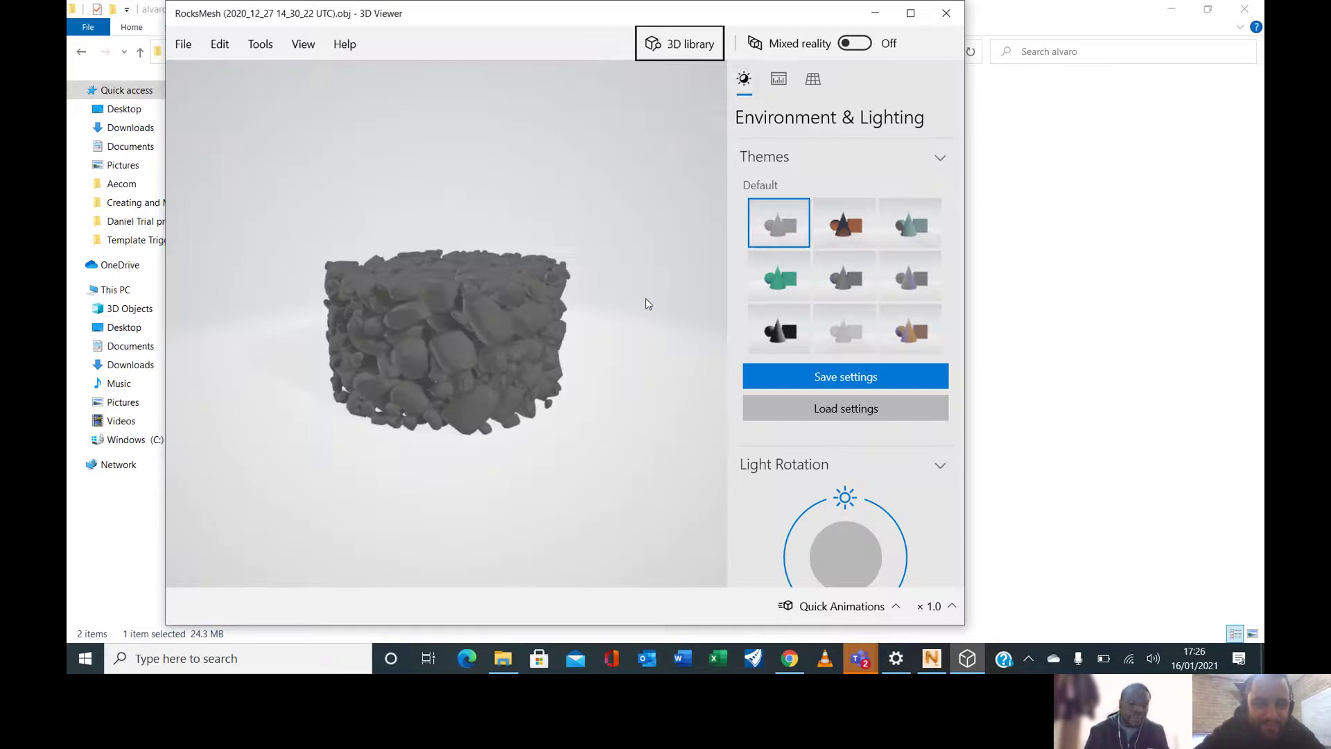
drag(611, 370, 348, 363)
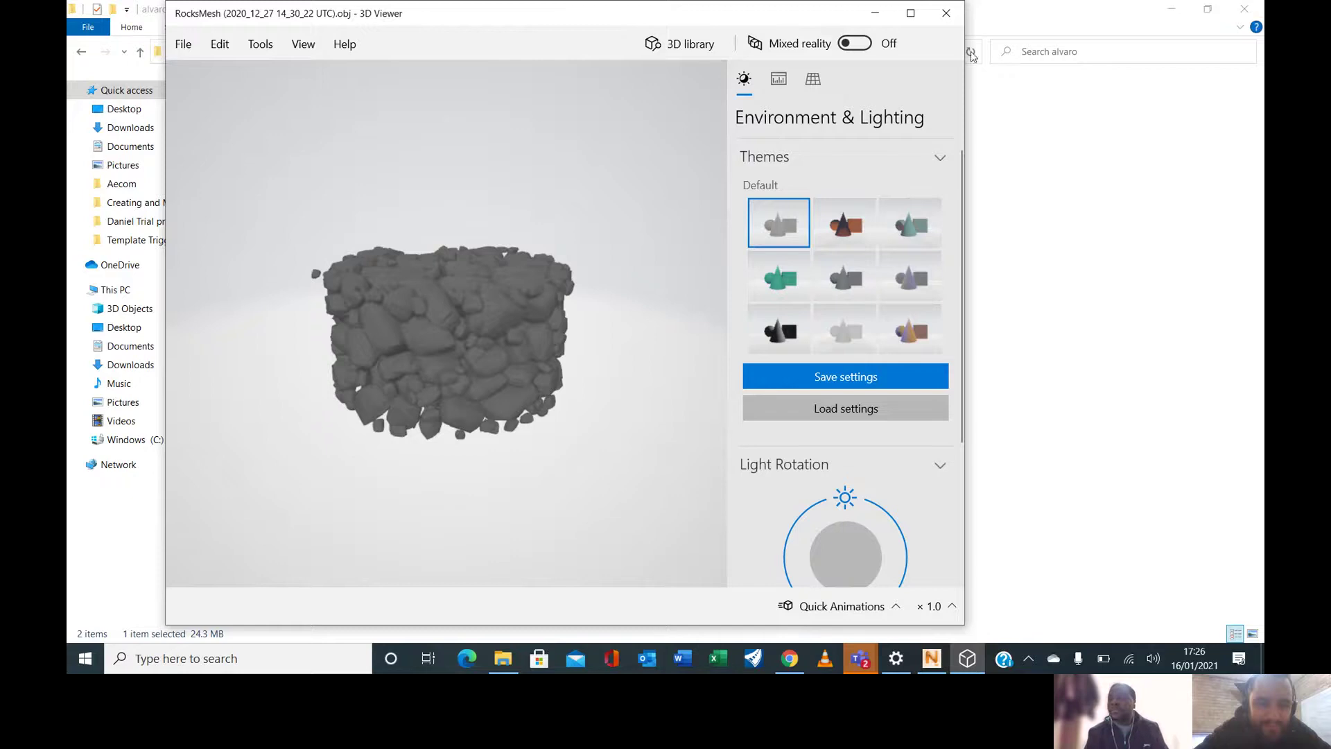
click(948, 14)
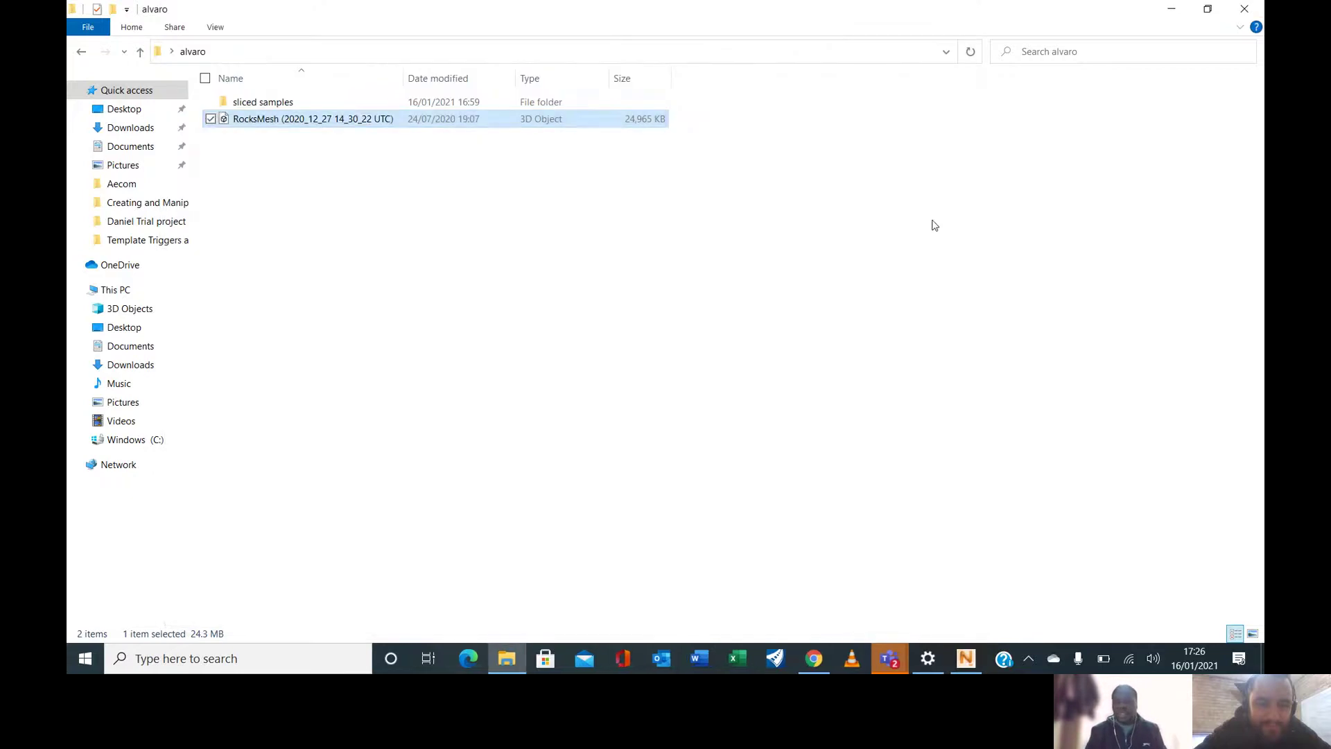
click(930, 222)
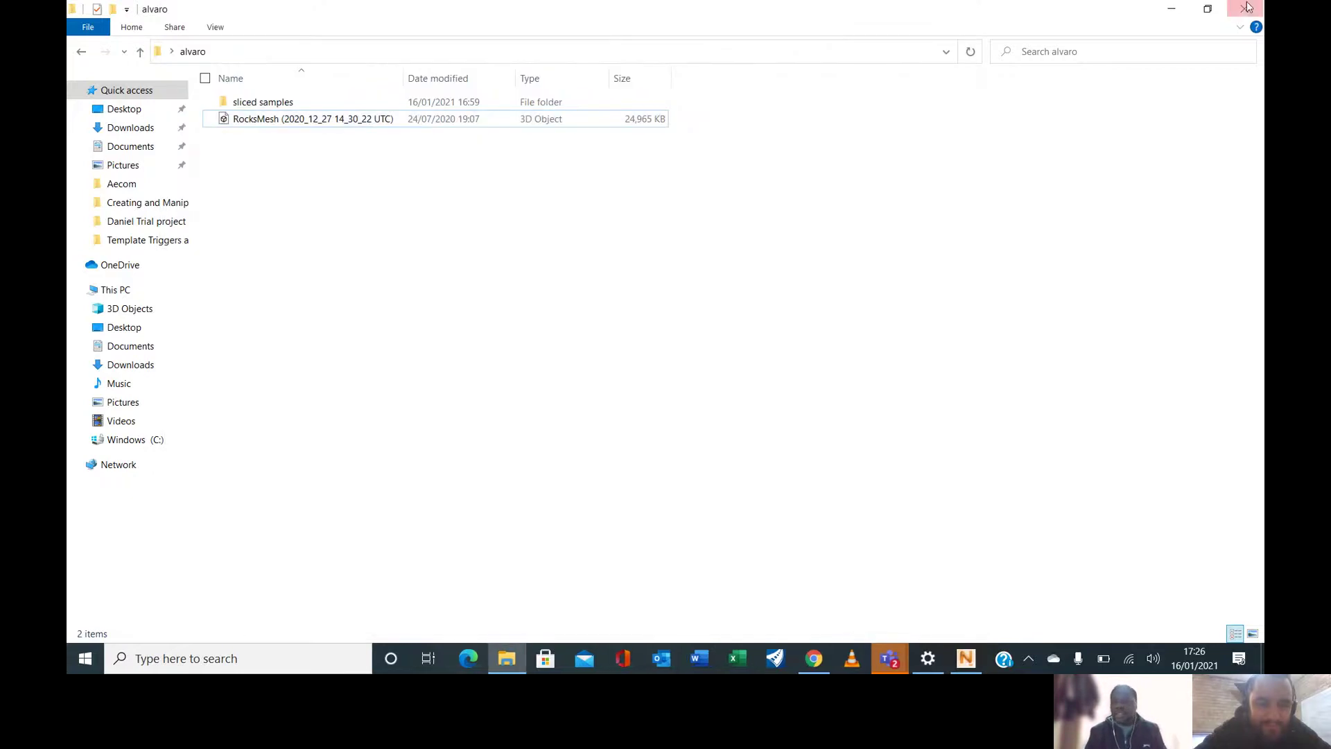
click(1176, 9)
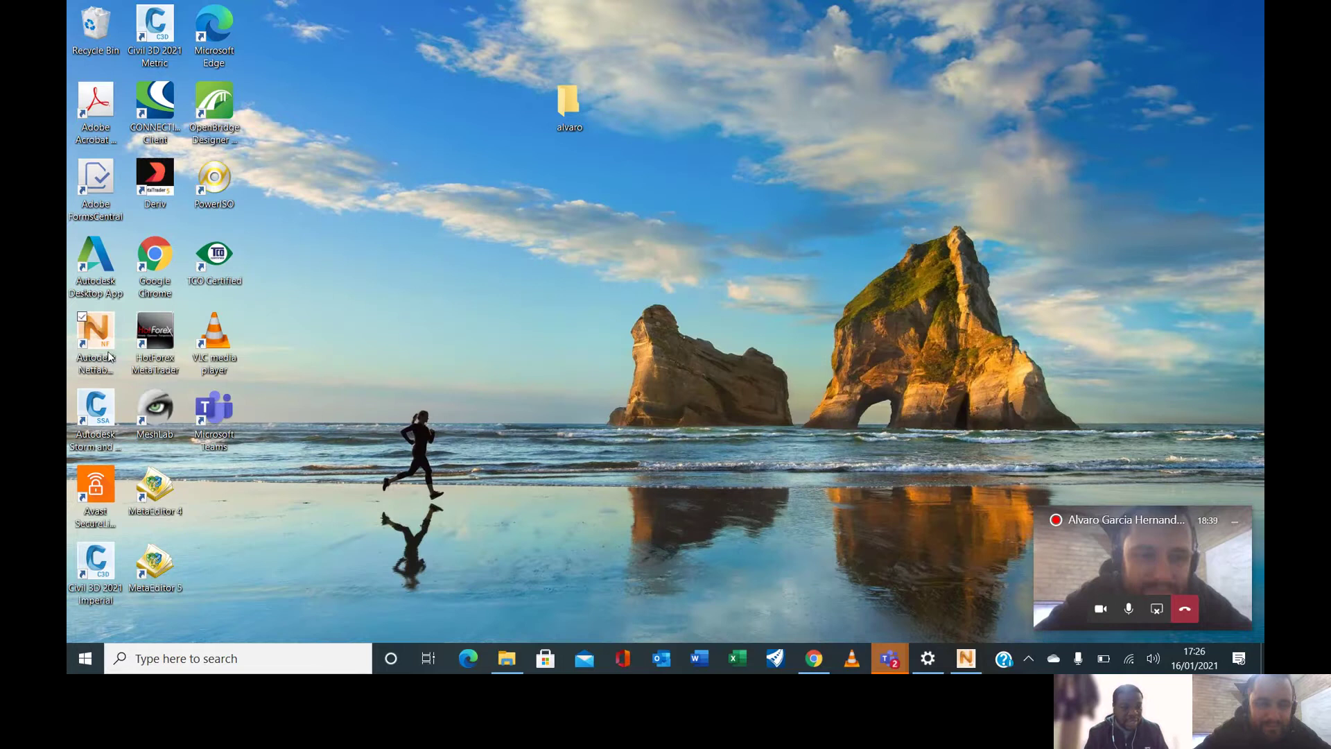
Step: Switch to Autodesk Netfabb and arrange its window beside the reopened folder containing RocksMesh
click(109, 357)
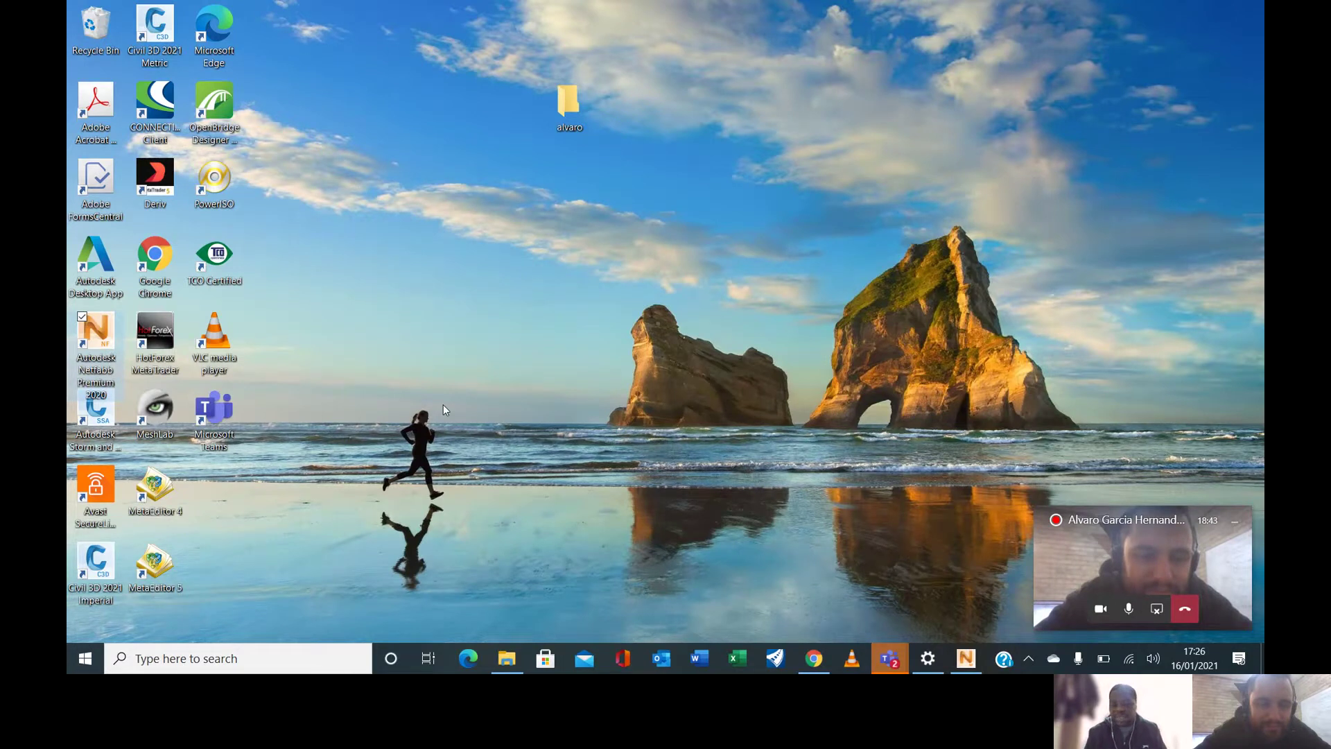
click(967, 659)
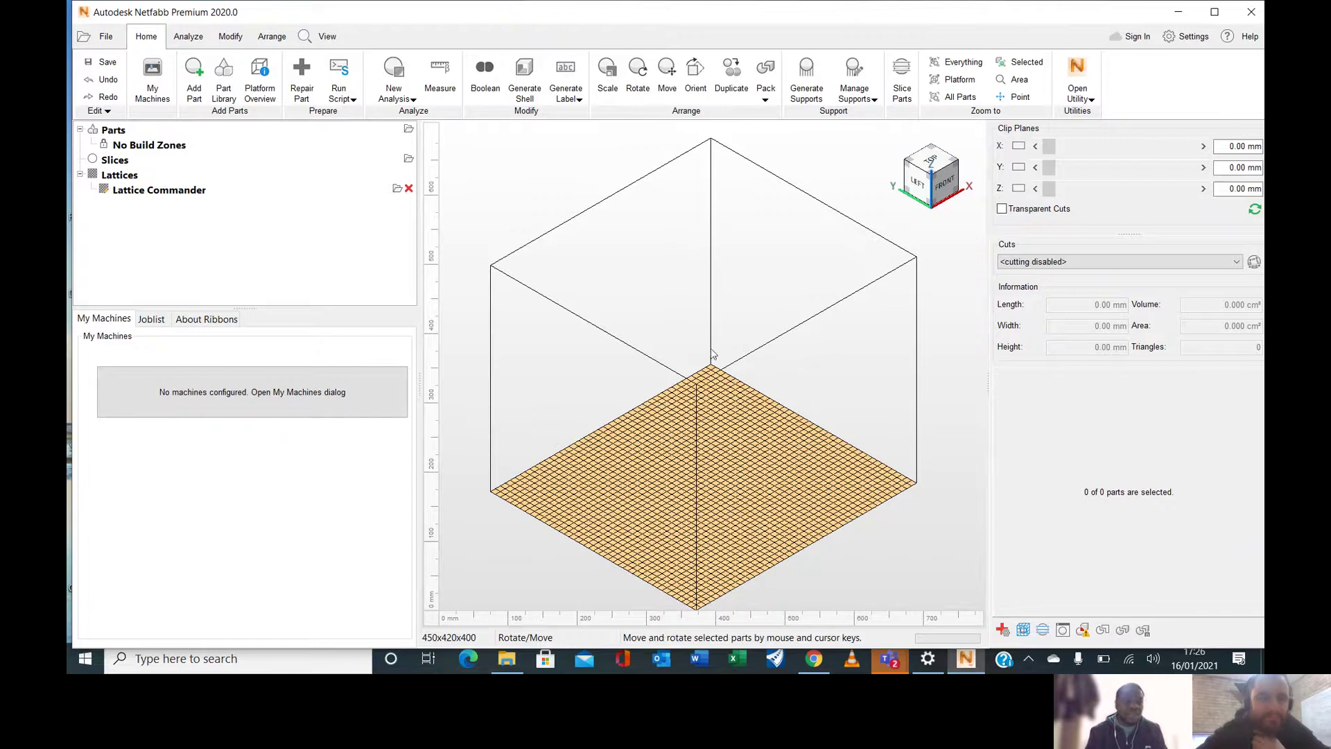
drag(420, 21, 534, 135)
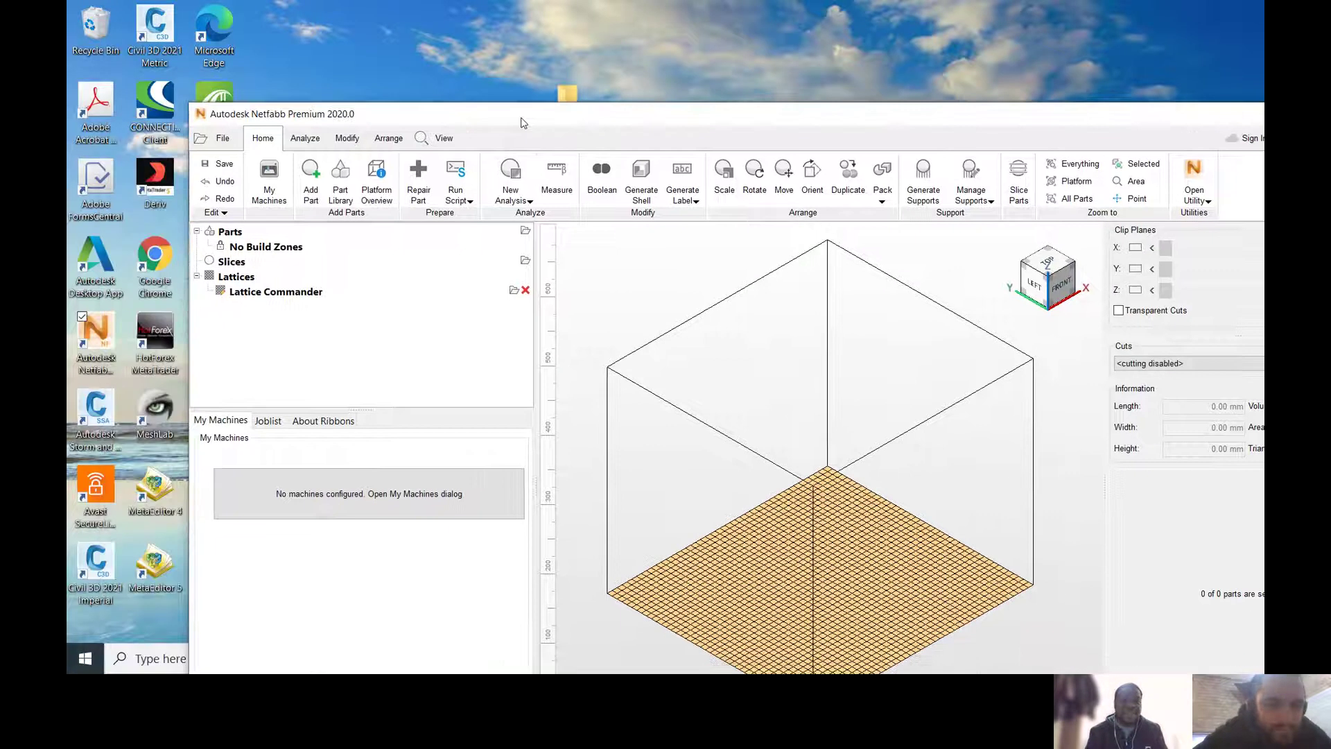
double_click(579, 95)
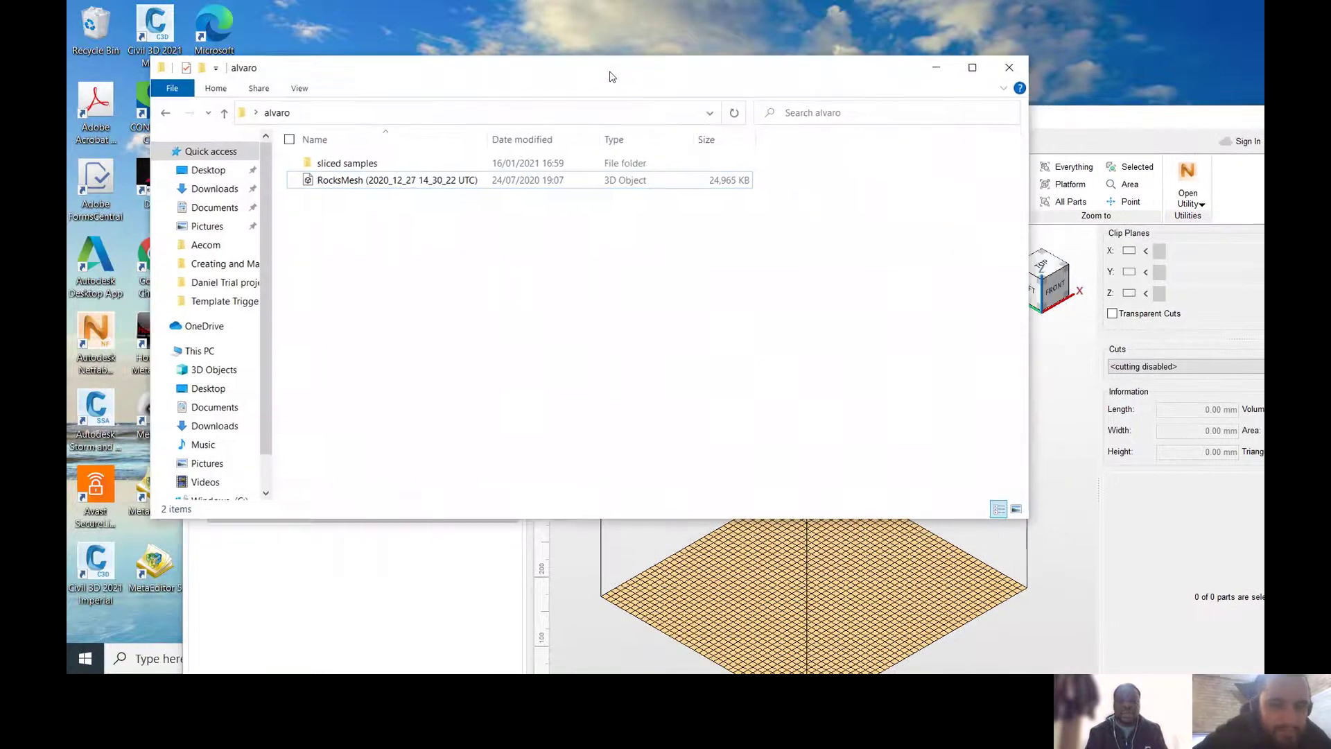
drag(610, 77, 1120, 339)
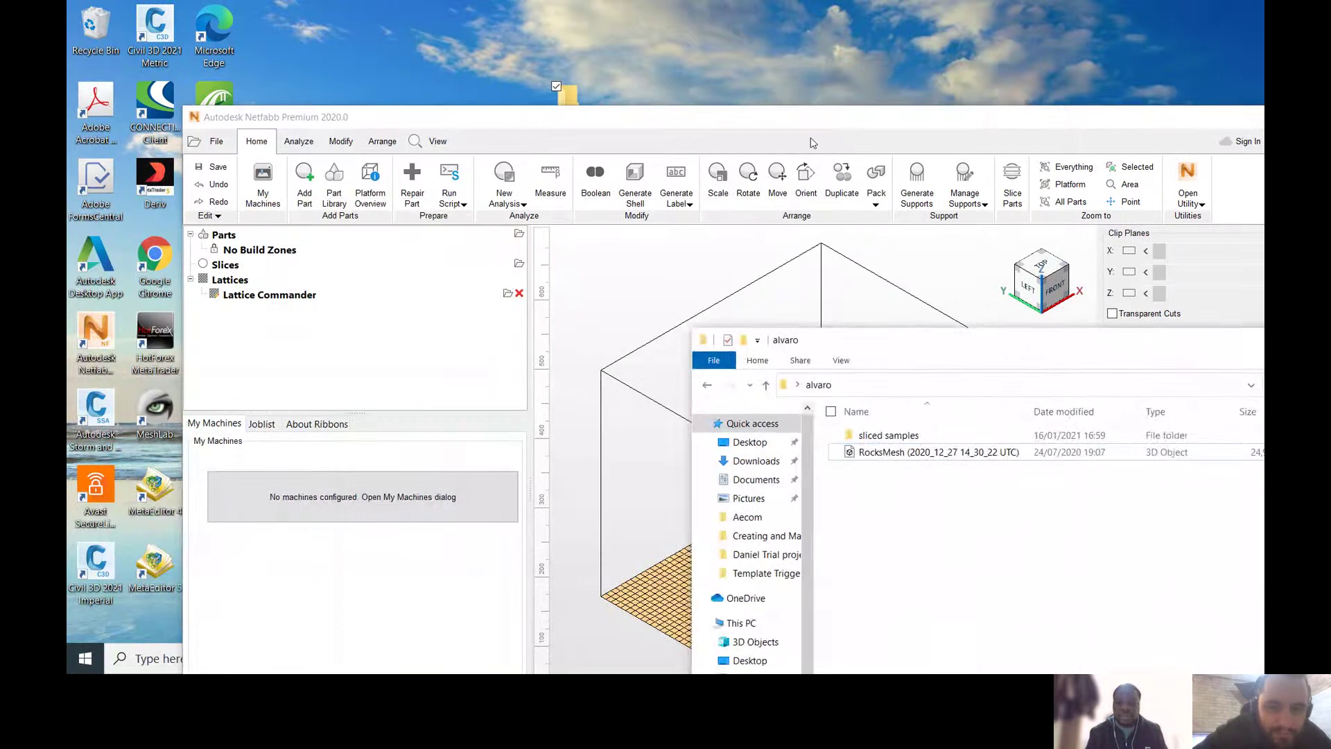
drag(789, 122, 650, 38)
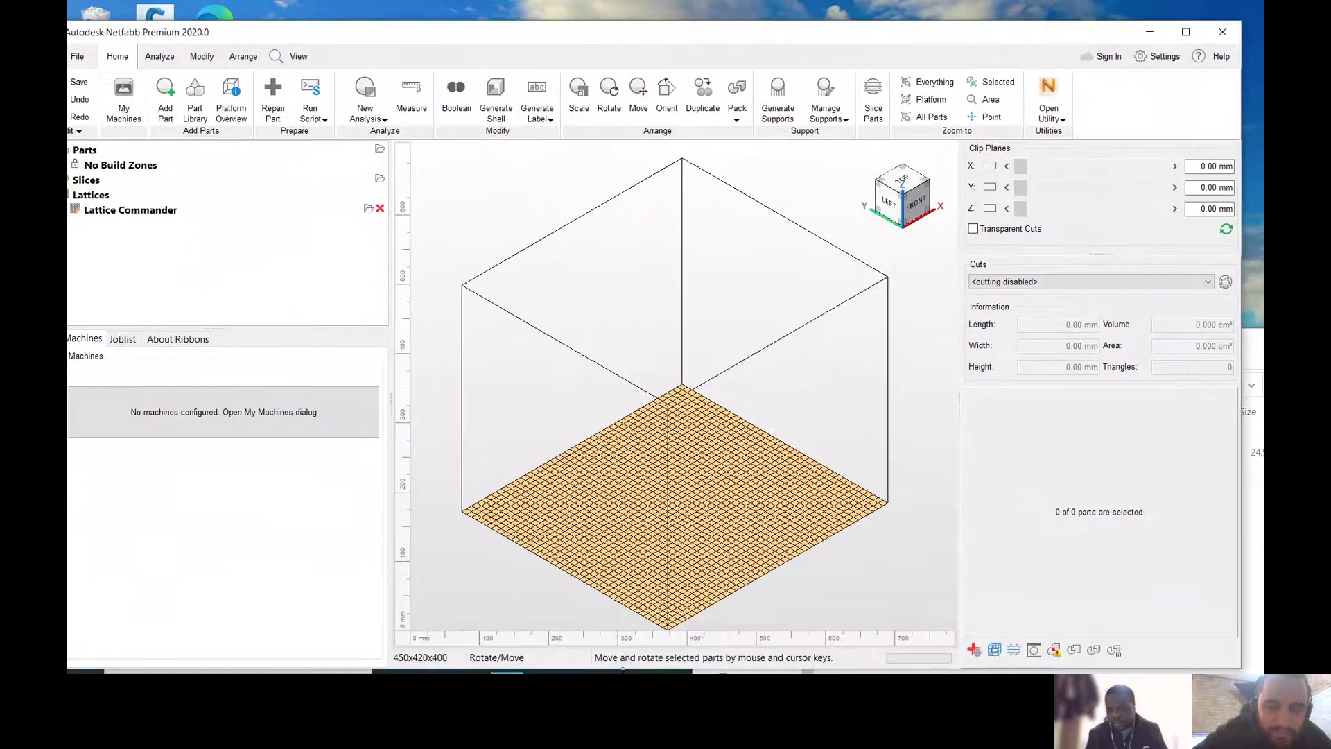
double_click(1094, 34)
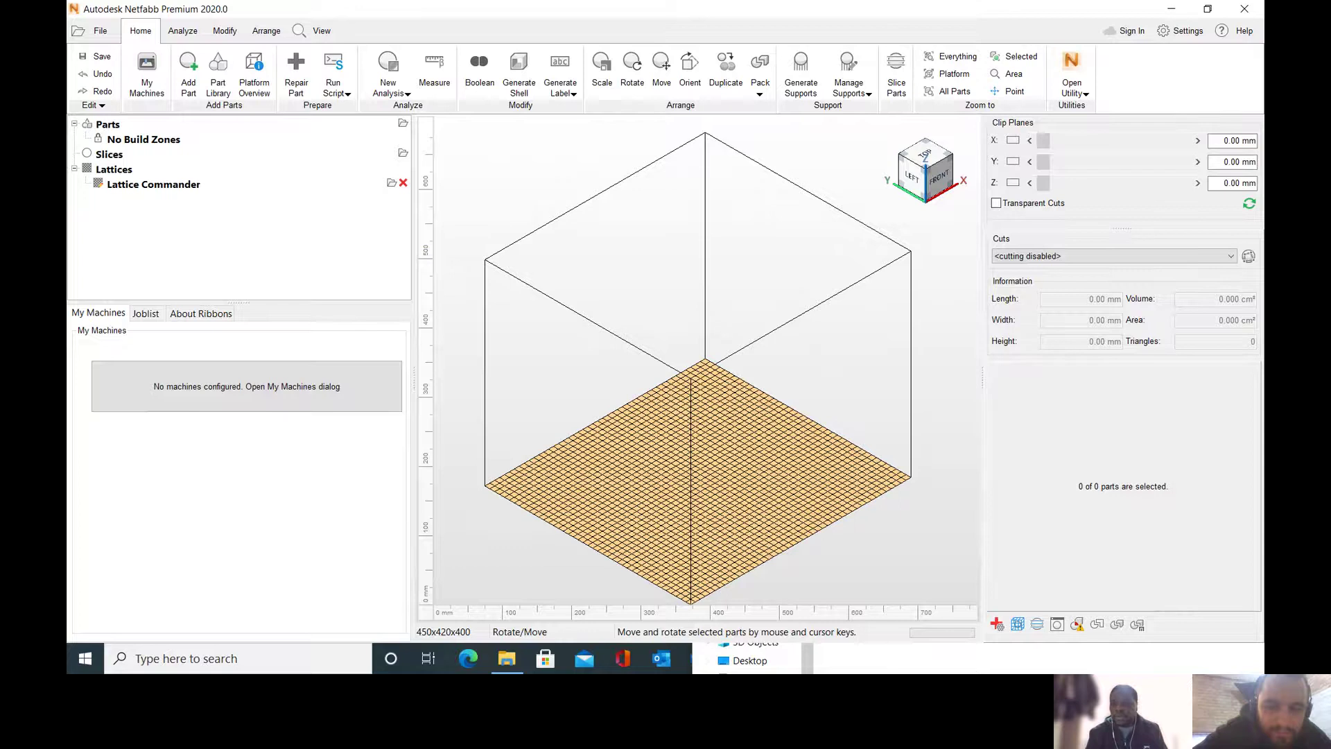
drag(983, 19, 756, 170)
click(1192, 206)
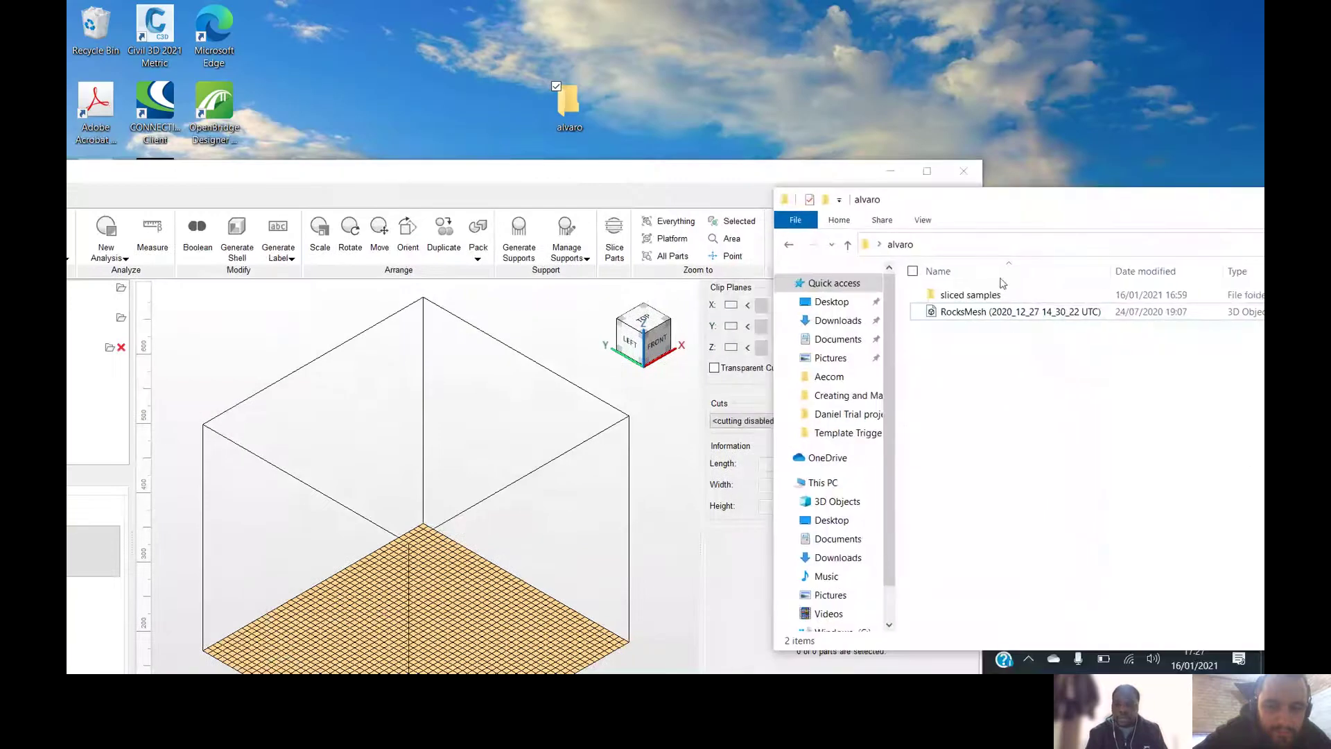
Step: Import the RocksMesh OBJ from the folder, positioned according to file data at 100% detail, and maximize the Netfabb window
drag(974, 313, 556, 469)
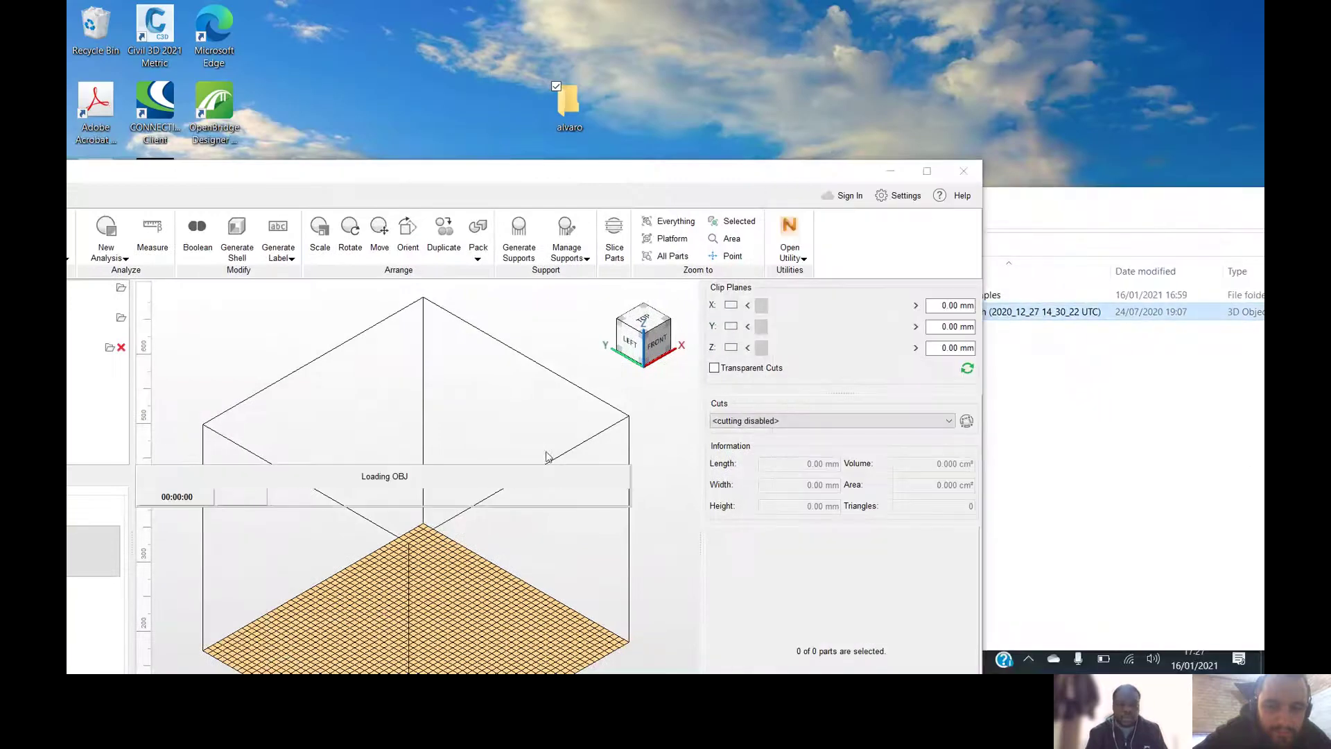
click(640, 172)
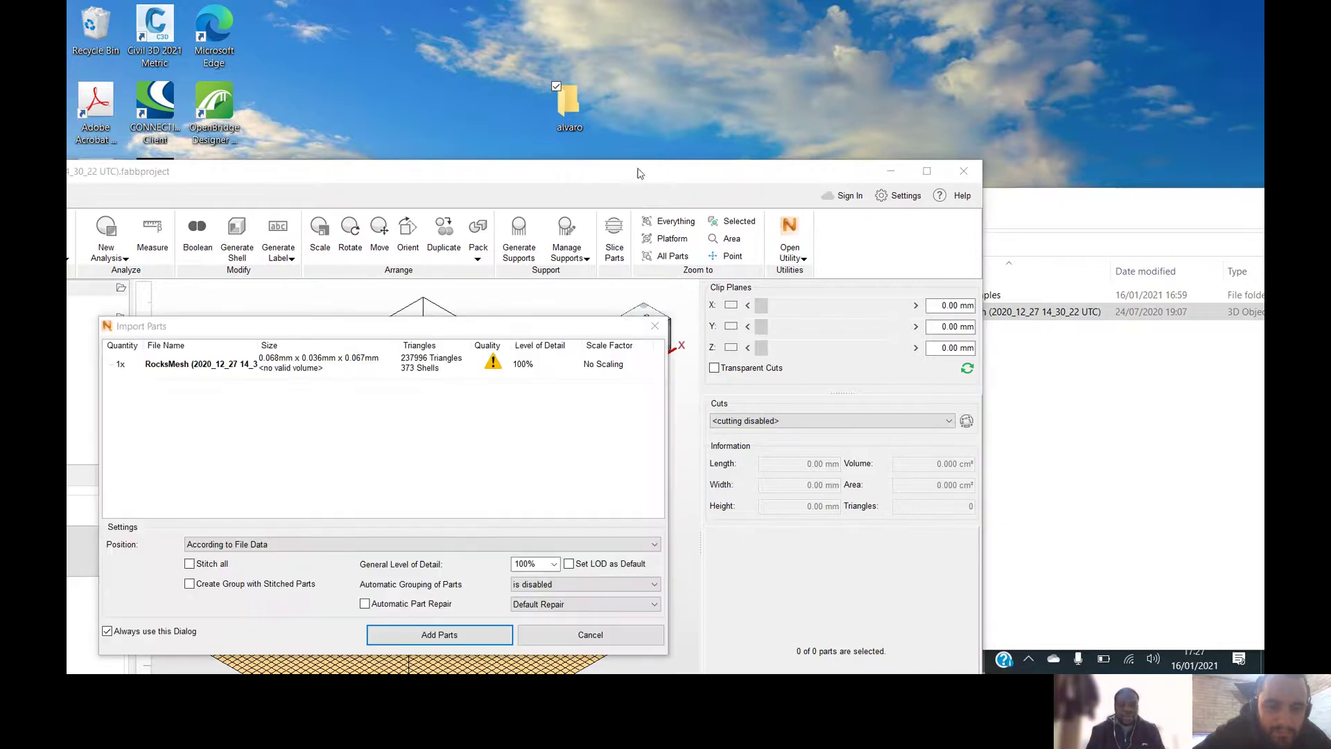
drag(475, 330, 681, 164)
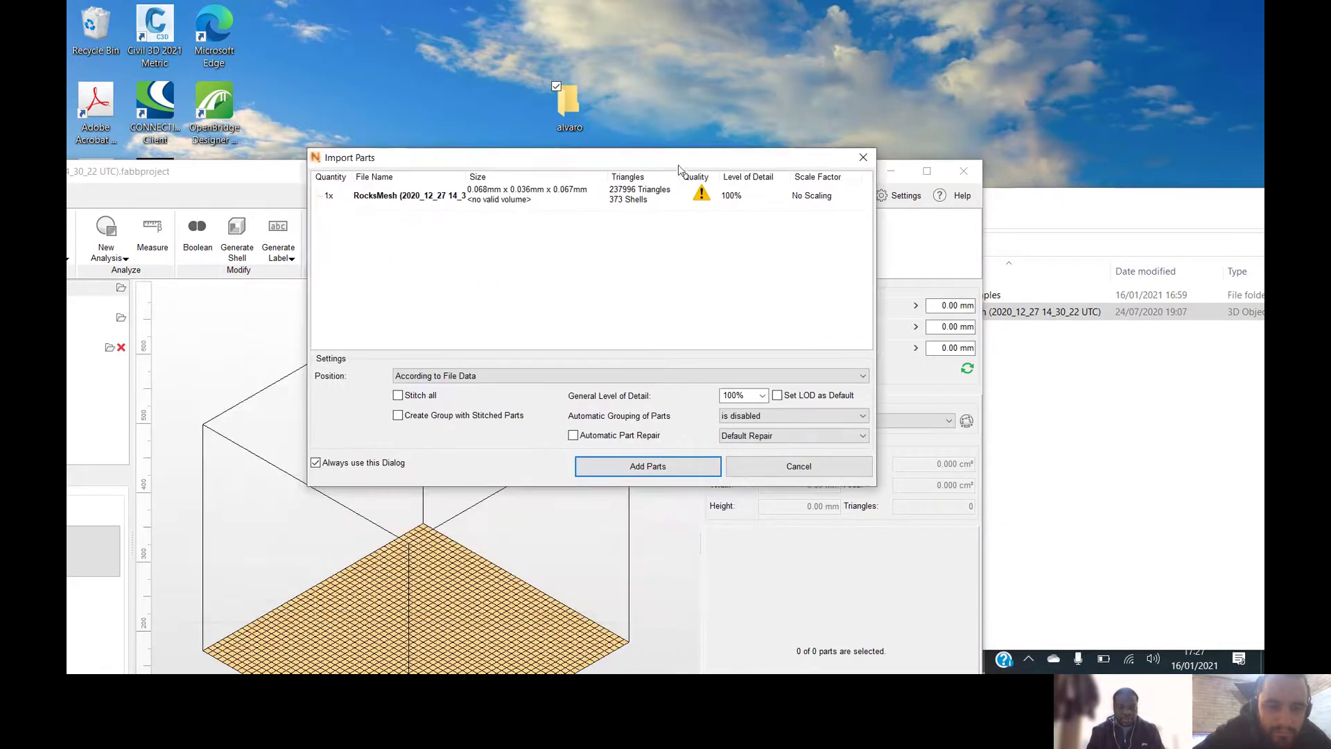
click(667, 468)
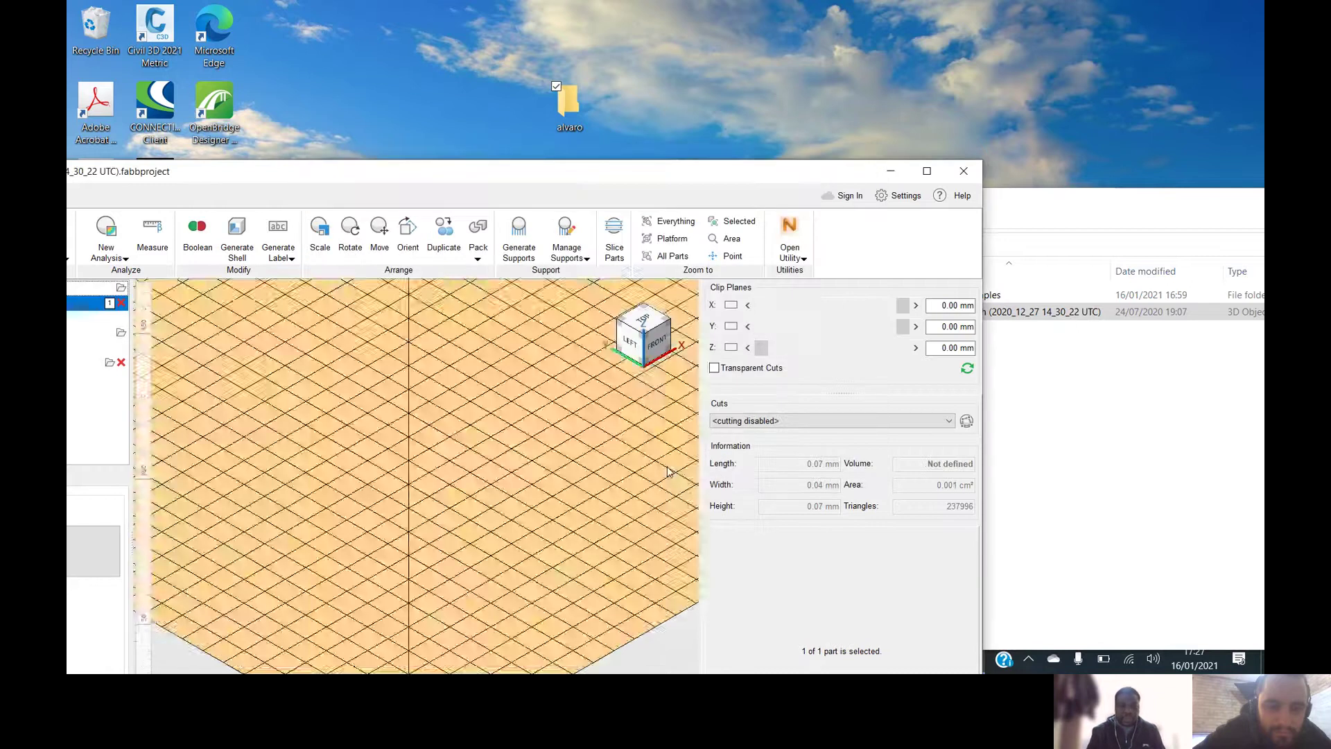
click(926, 170)
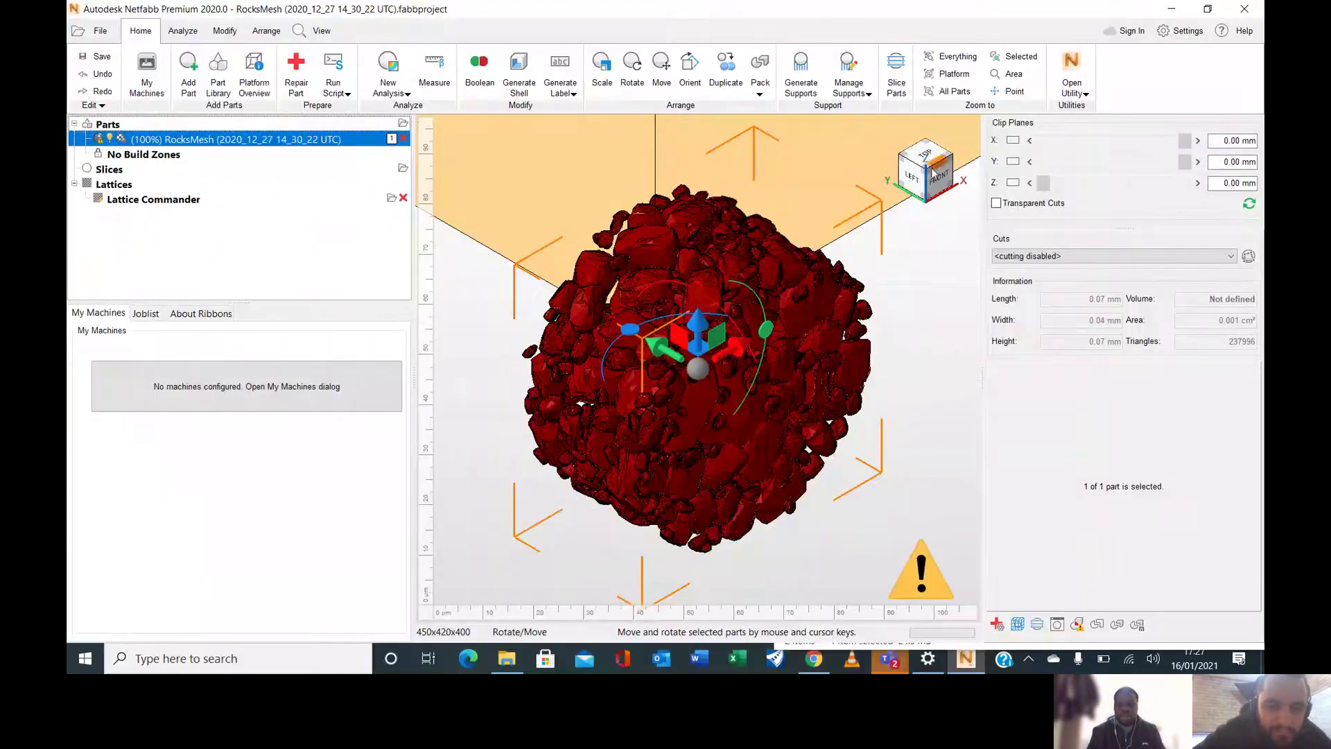
Step: Rotate the RocksMesh part 90° about the X axis and deselect it
scroll(666, 389, down, 3)
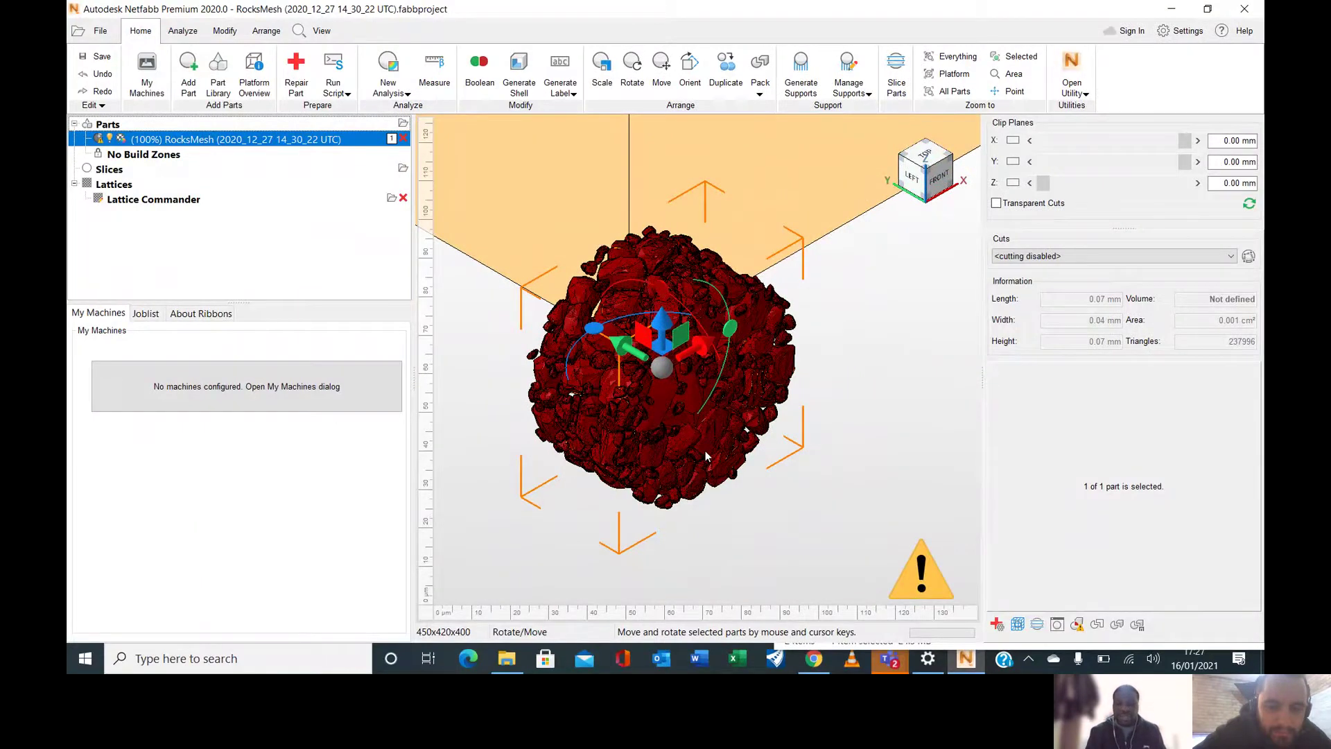
click(641, 286)
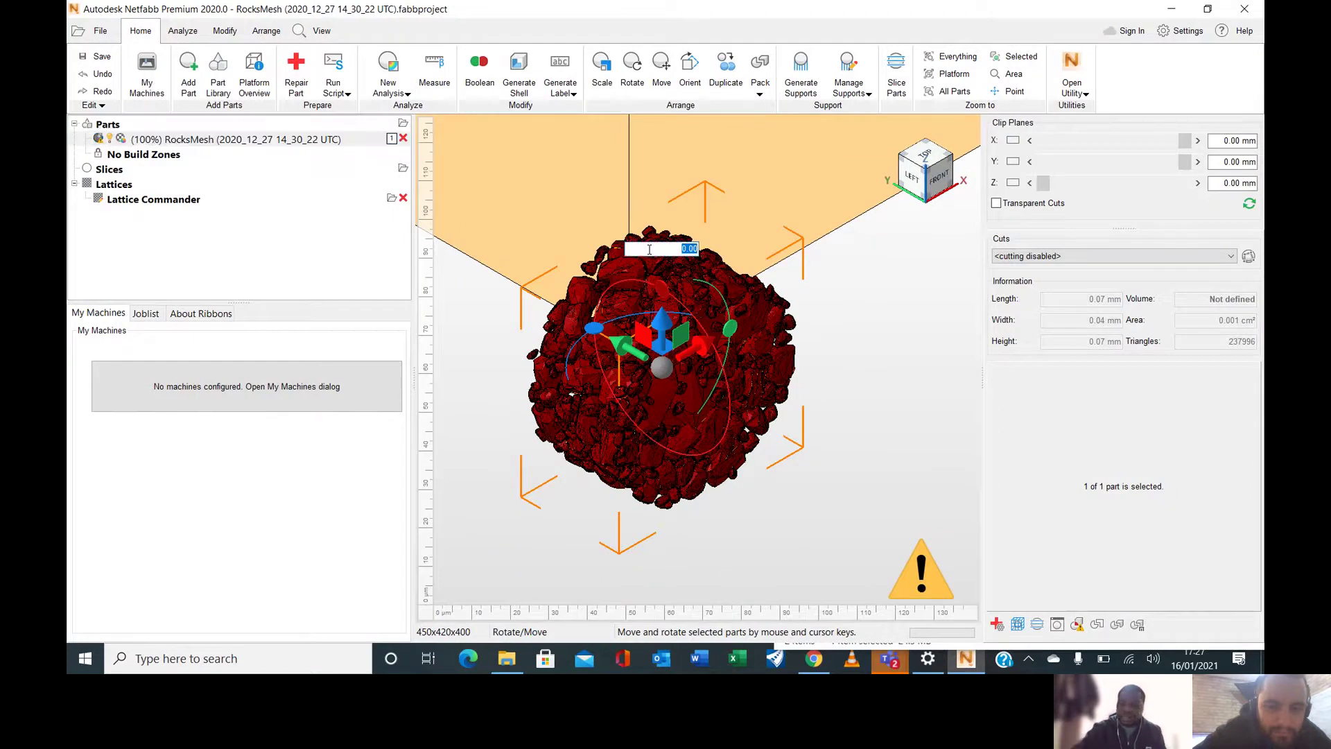
text(90)
key(Return)
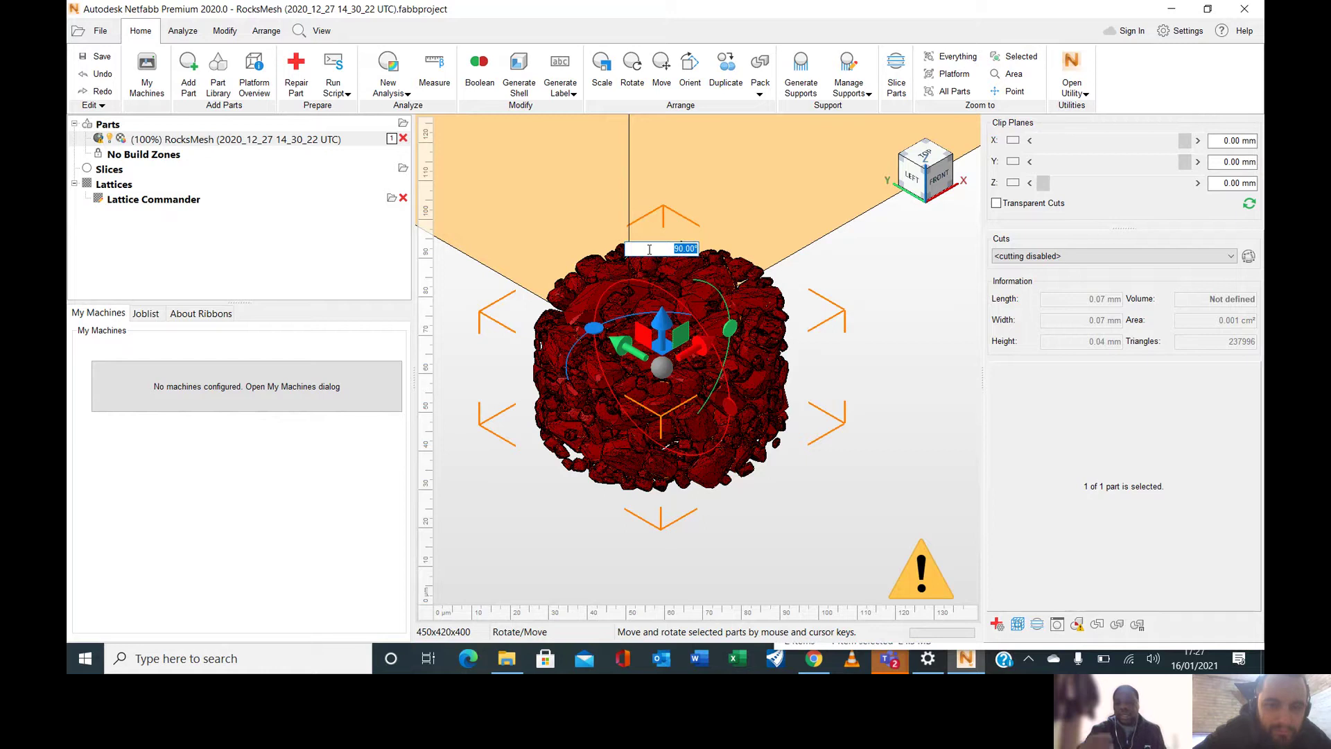
scroll(639, 391, down, 1)
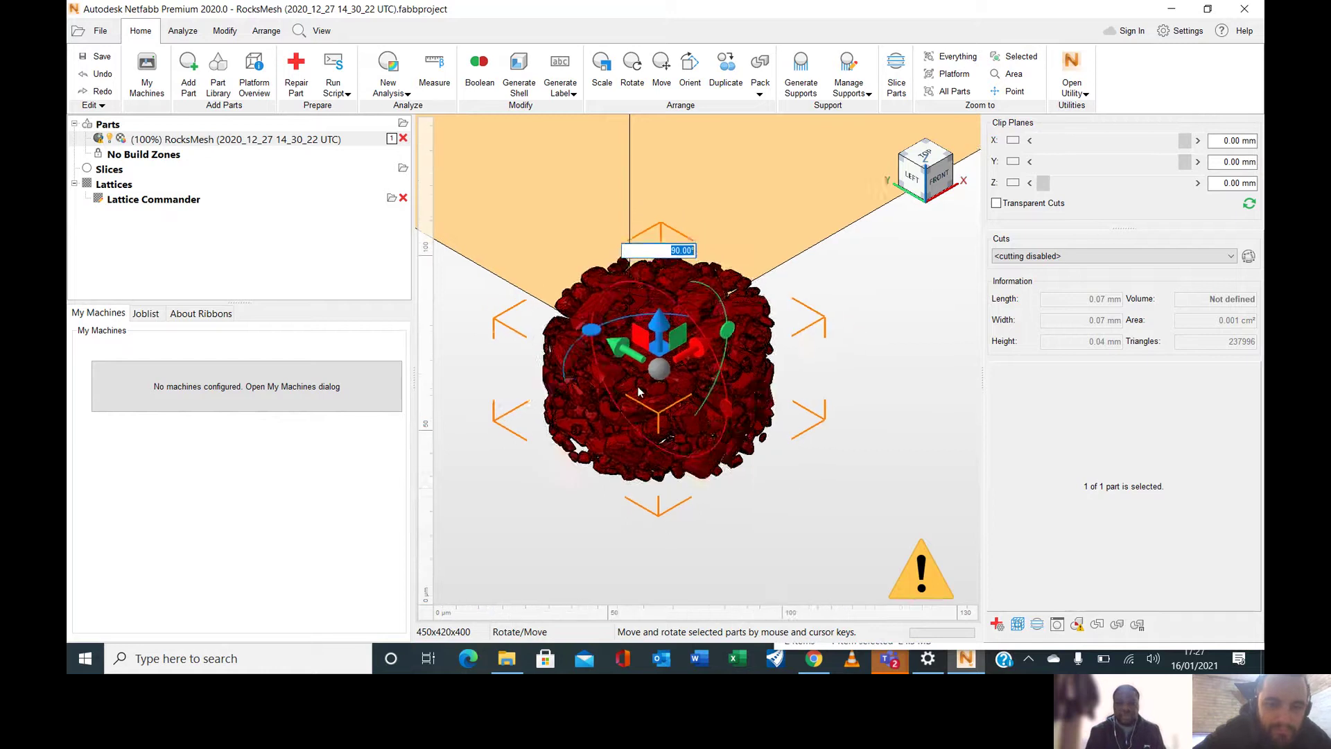
scroll(639, 392, down, 2)
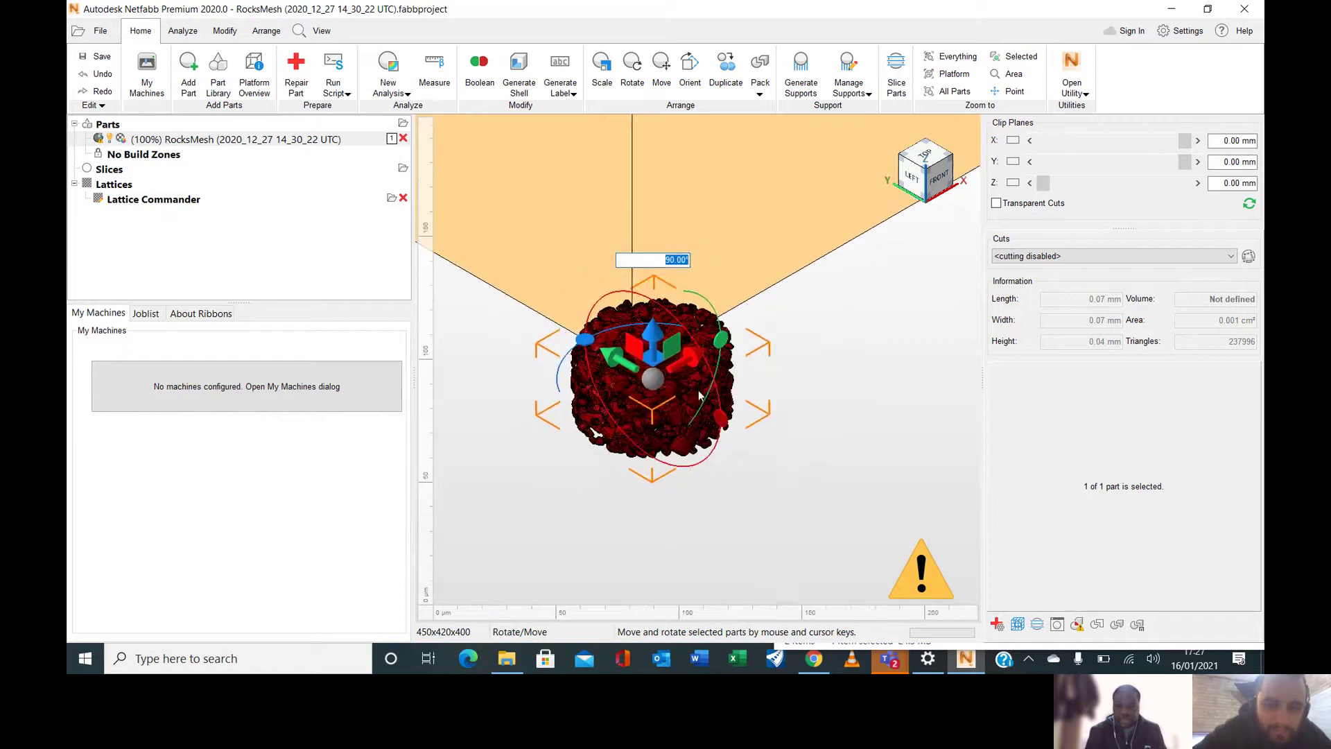
key(Escape)
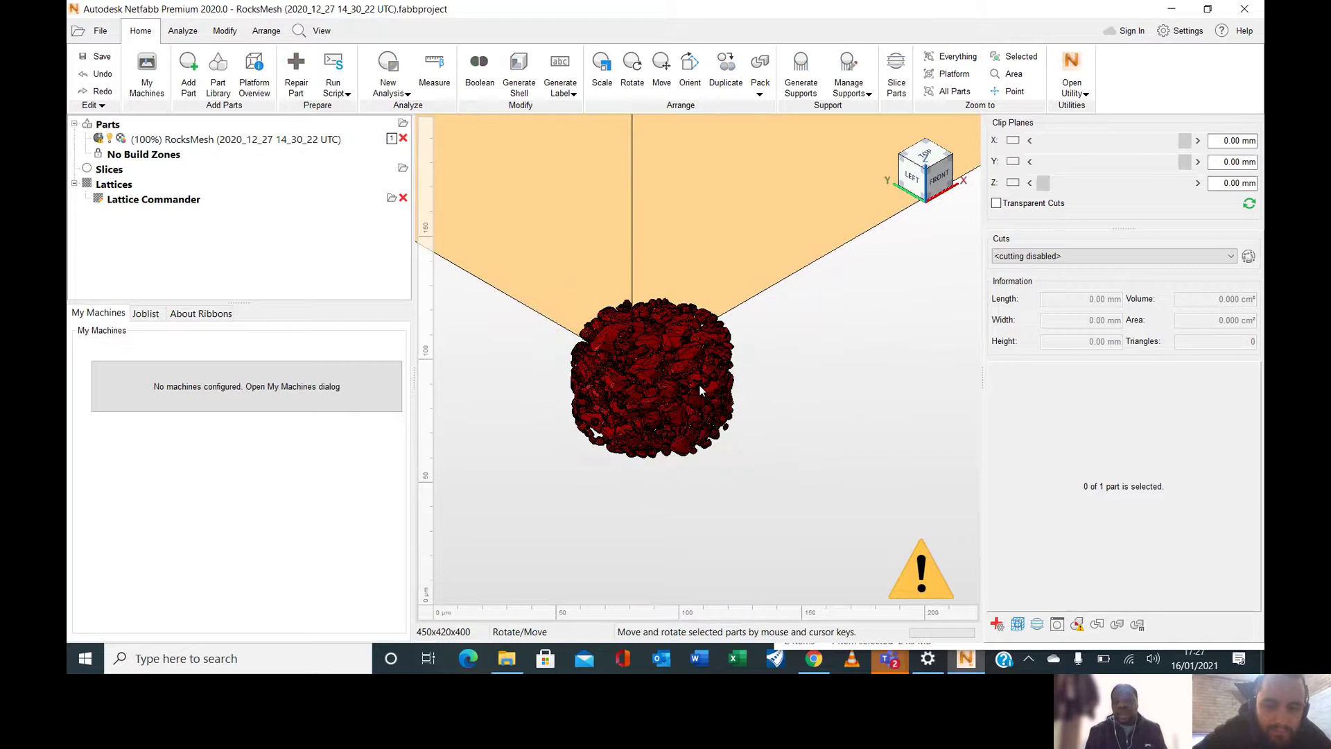
Step: Scale the RocksMesh part uniformly by a factor of 1000.07 with the fixed scaling ratio
click(689, 360)
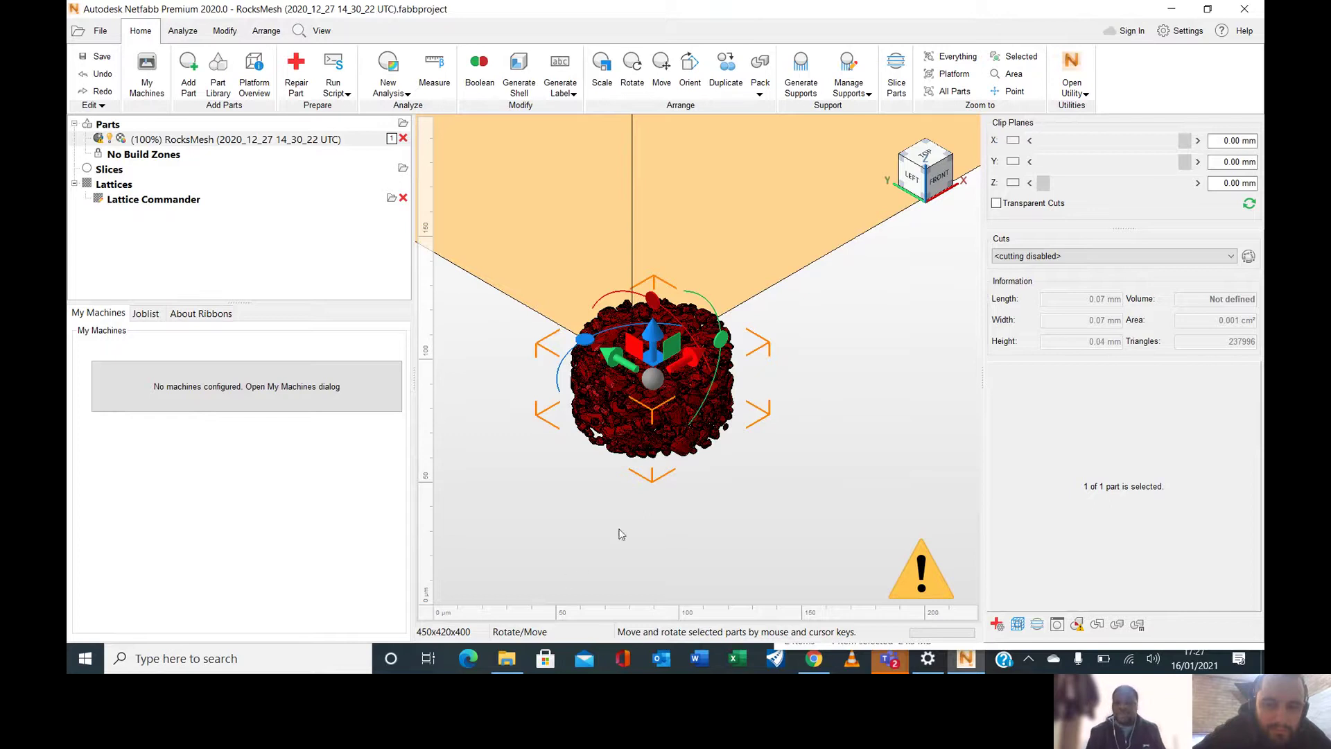
click(600, 69)
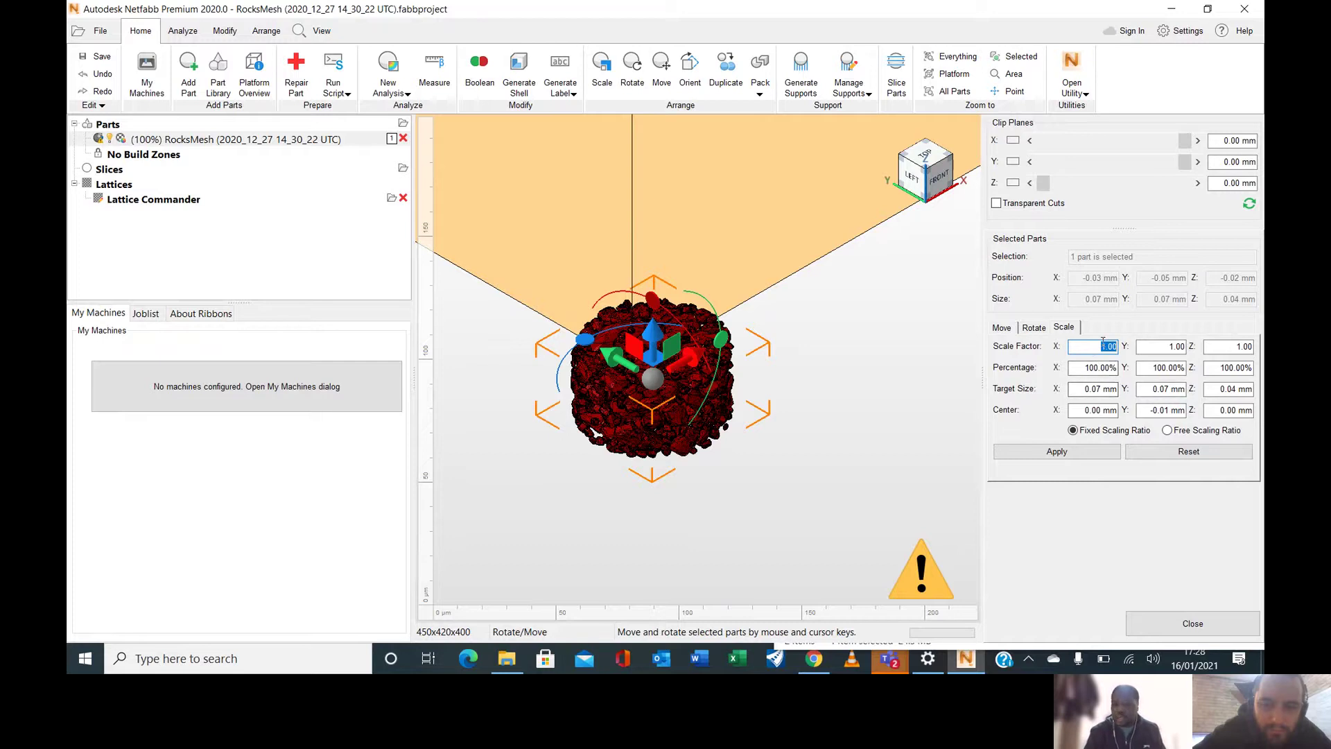
text(1)
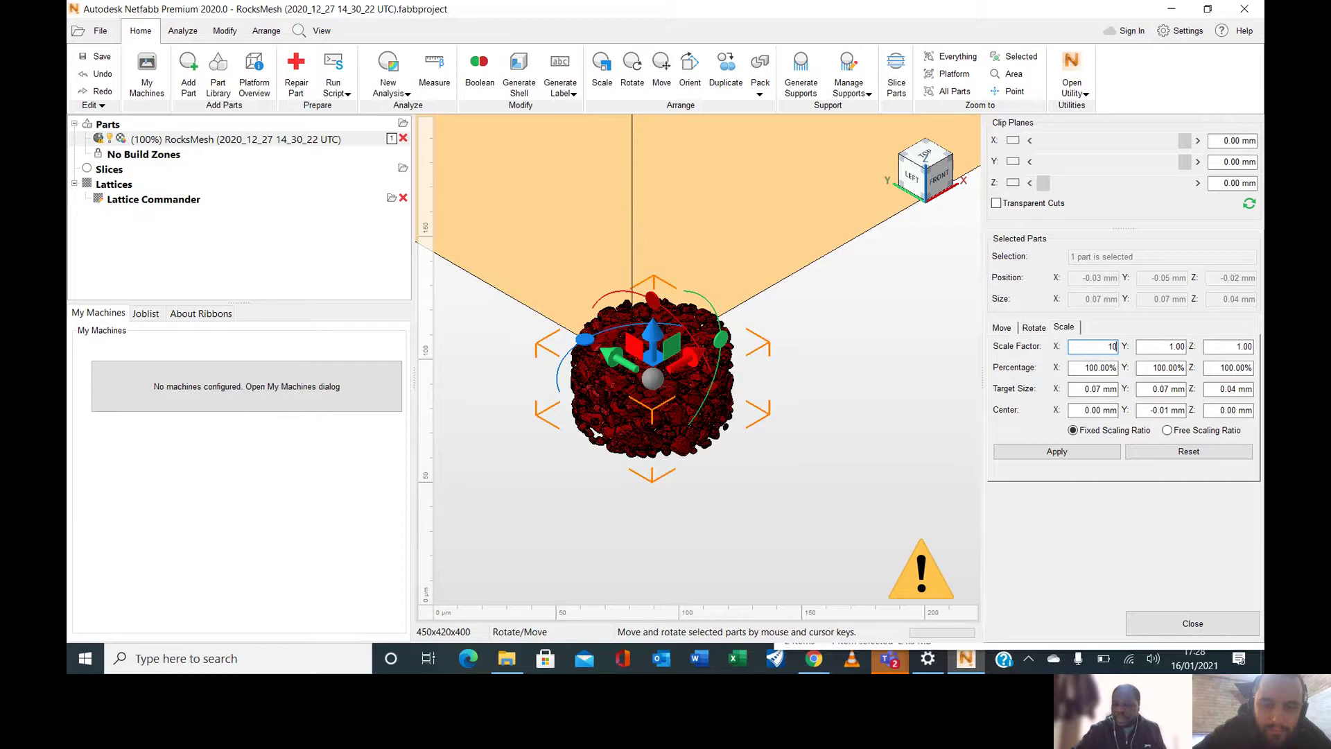
text(0)
key(Tab)
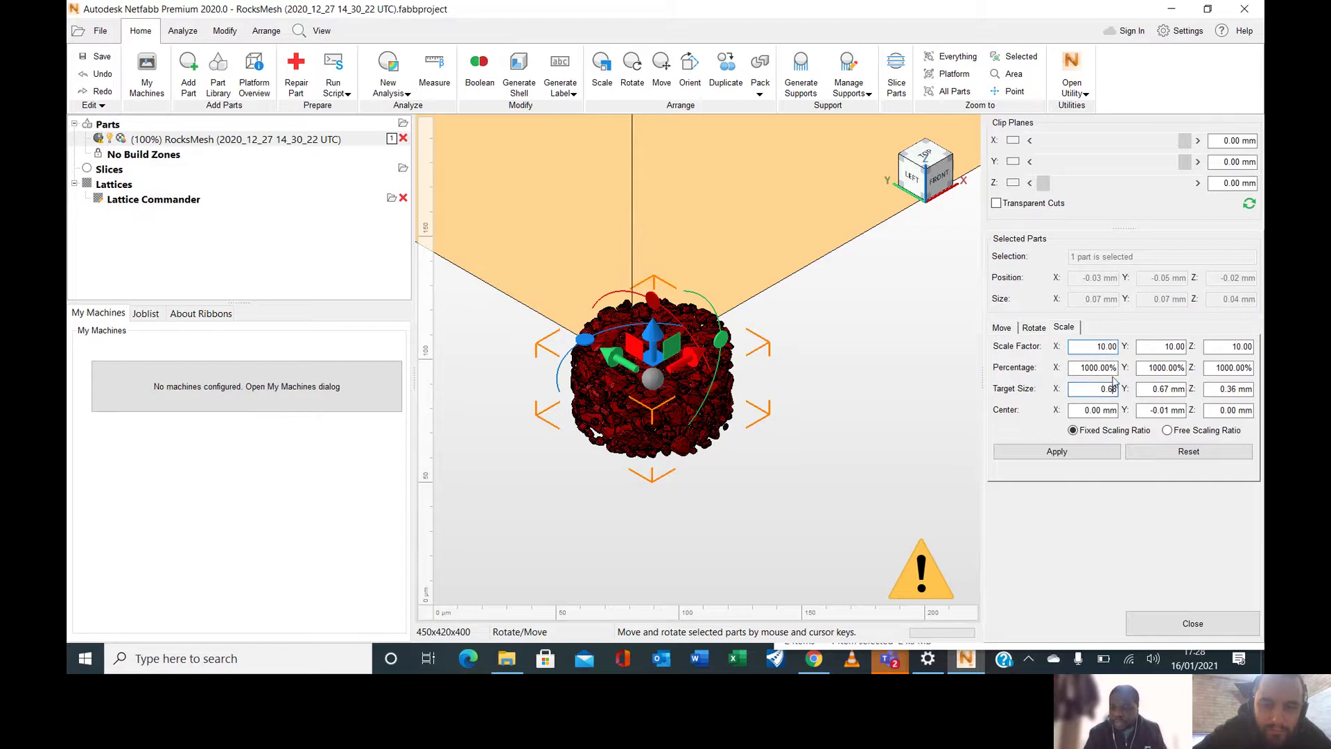
click(1104, 346)
text(0)
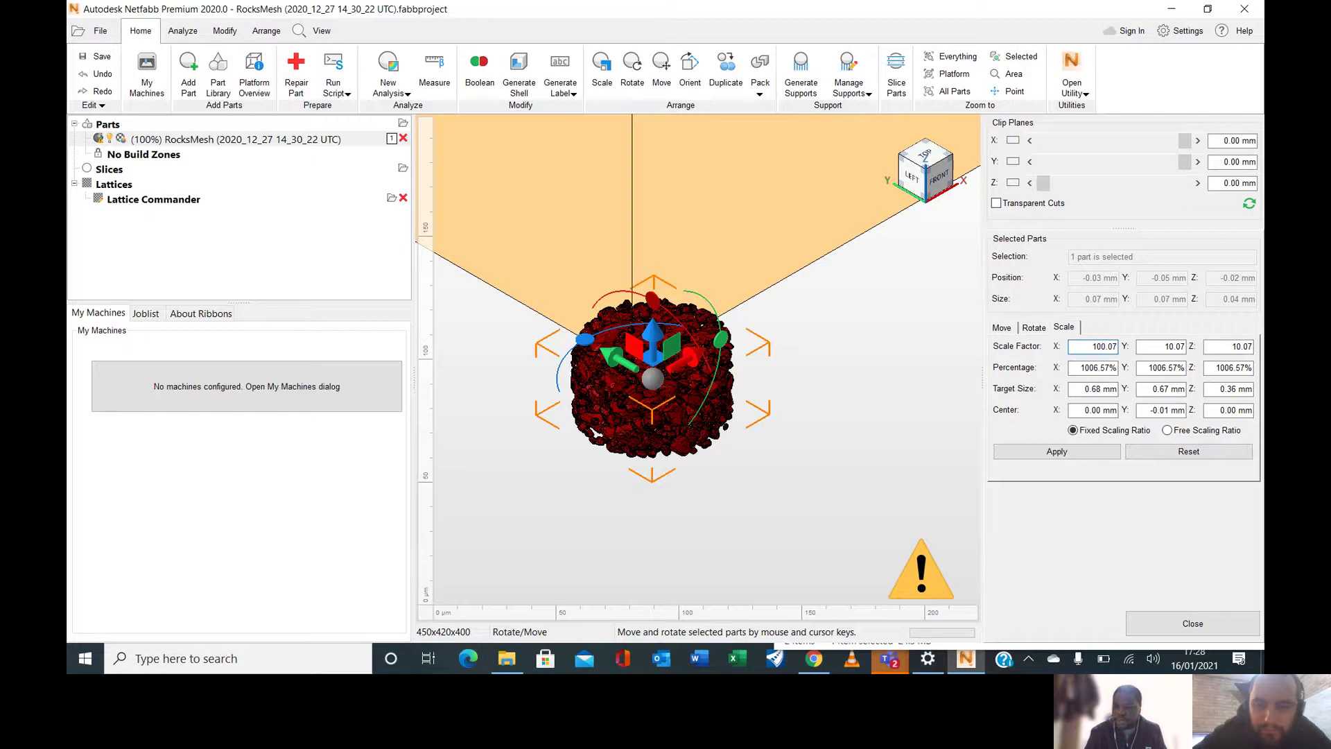
key(Tab)
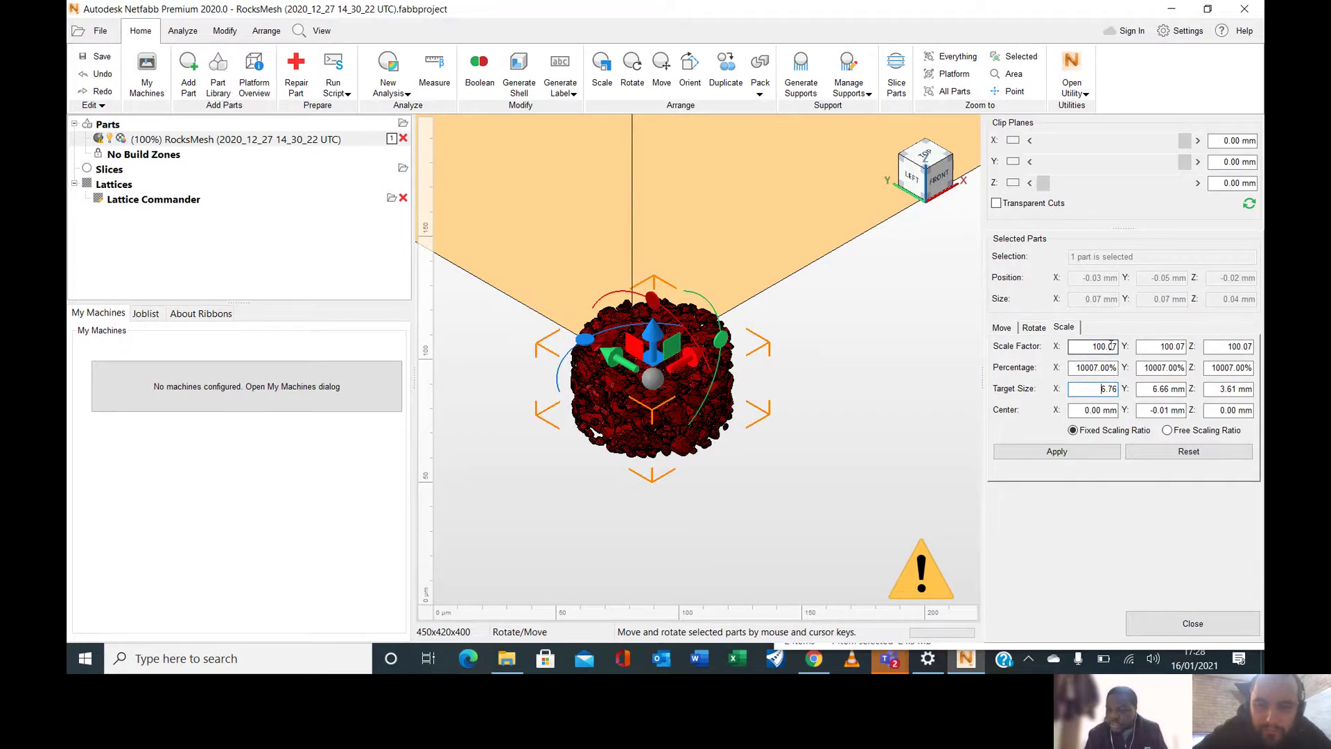
click(1110, 346)
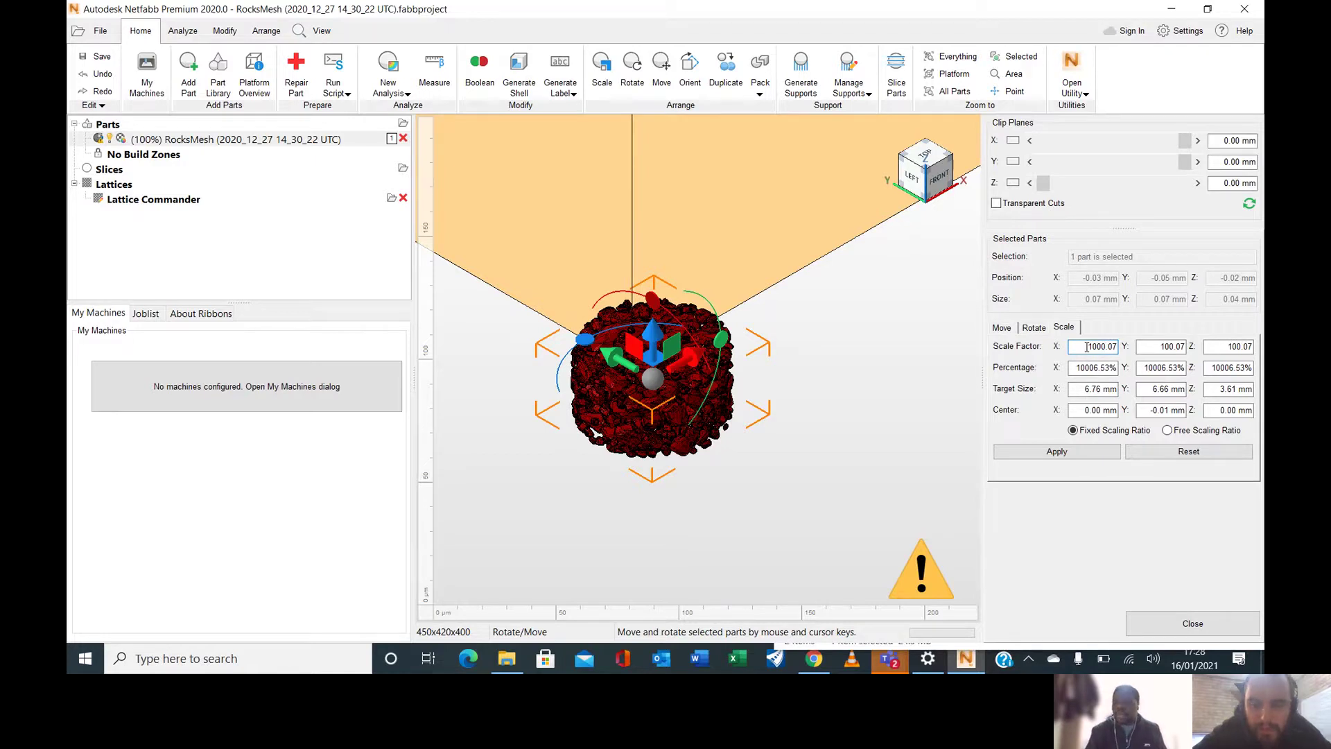
key(Tab)
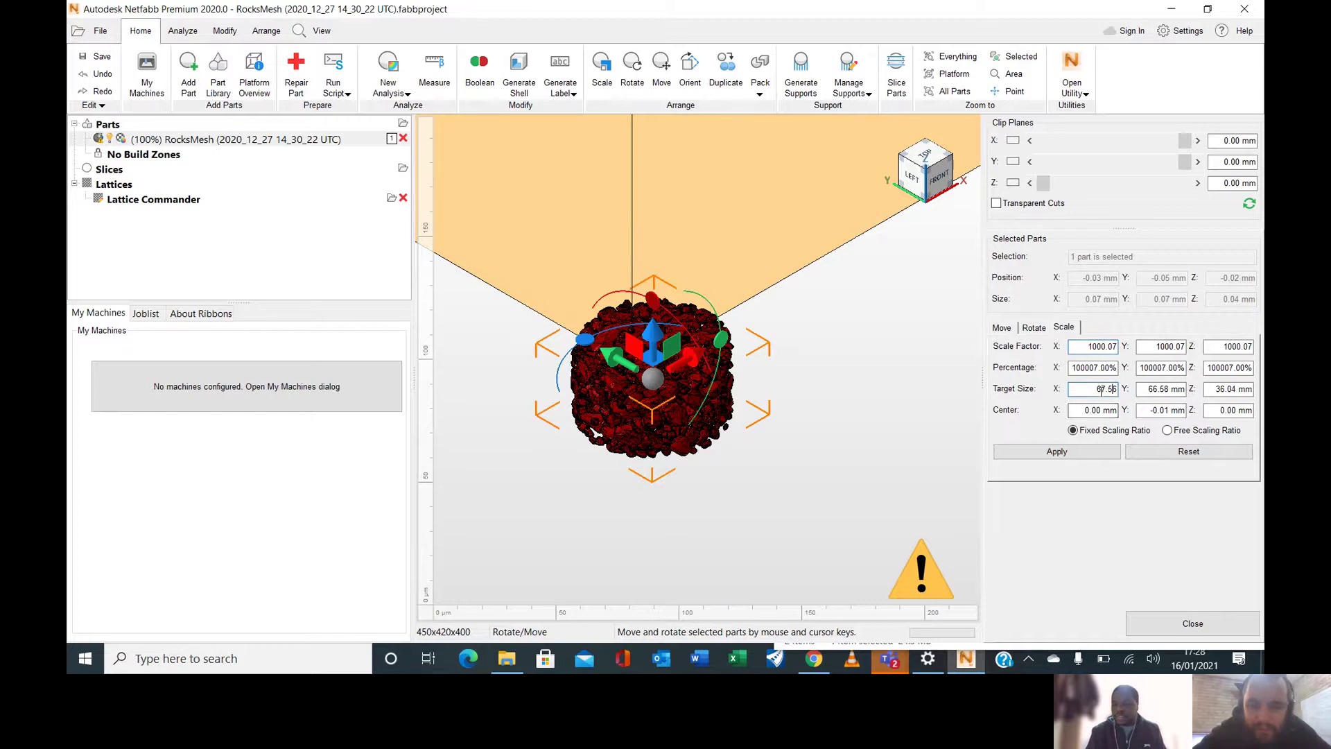
scroll(697, 350, down, 2)
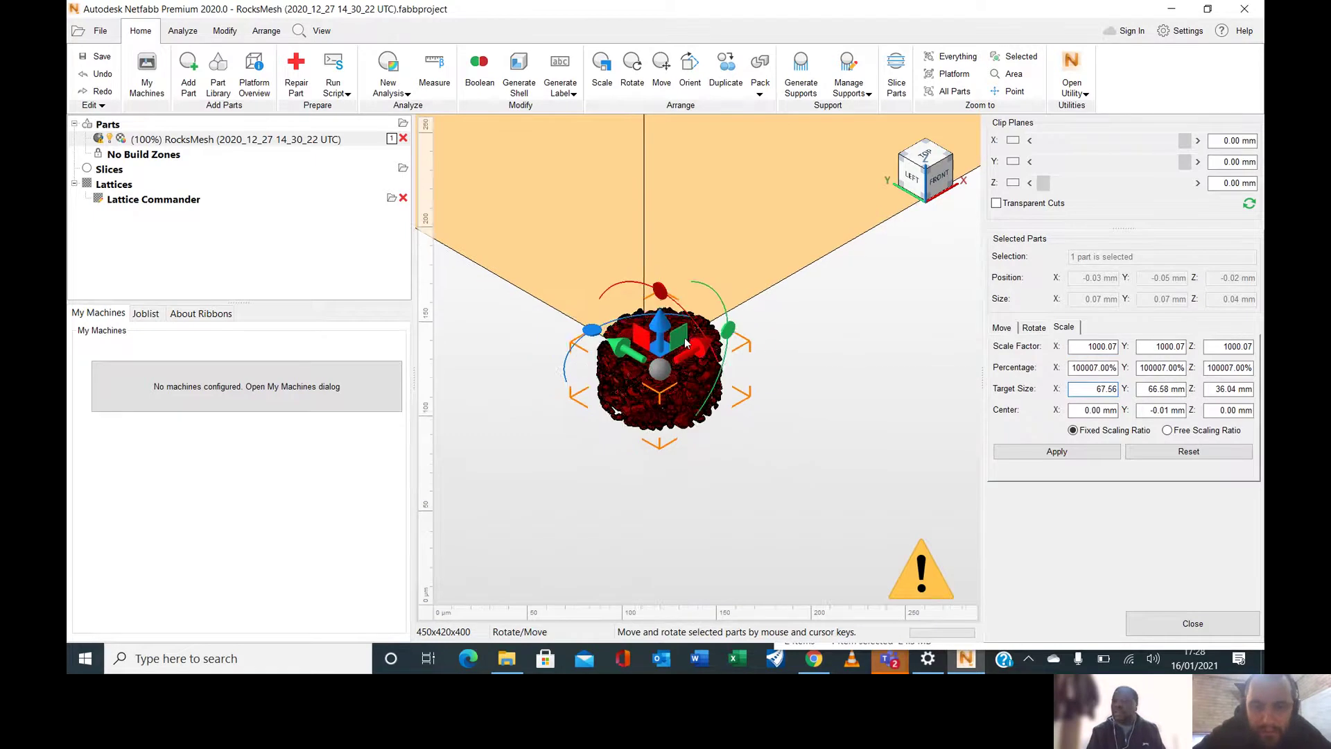
scroll(690, 346, up, 2)
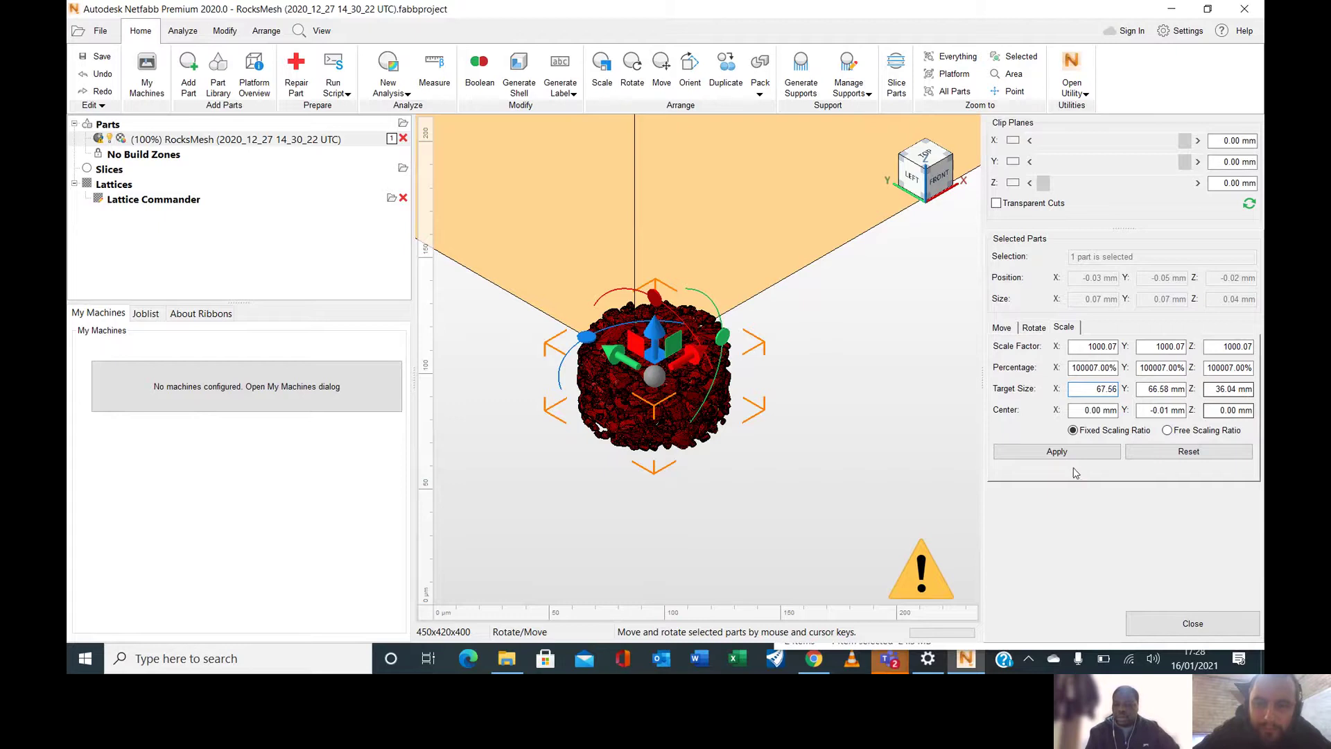
click(1056, 451)
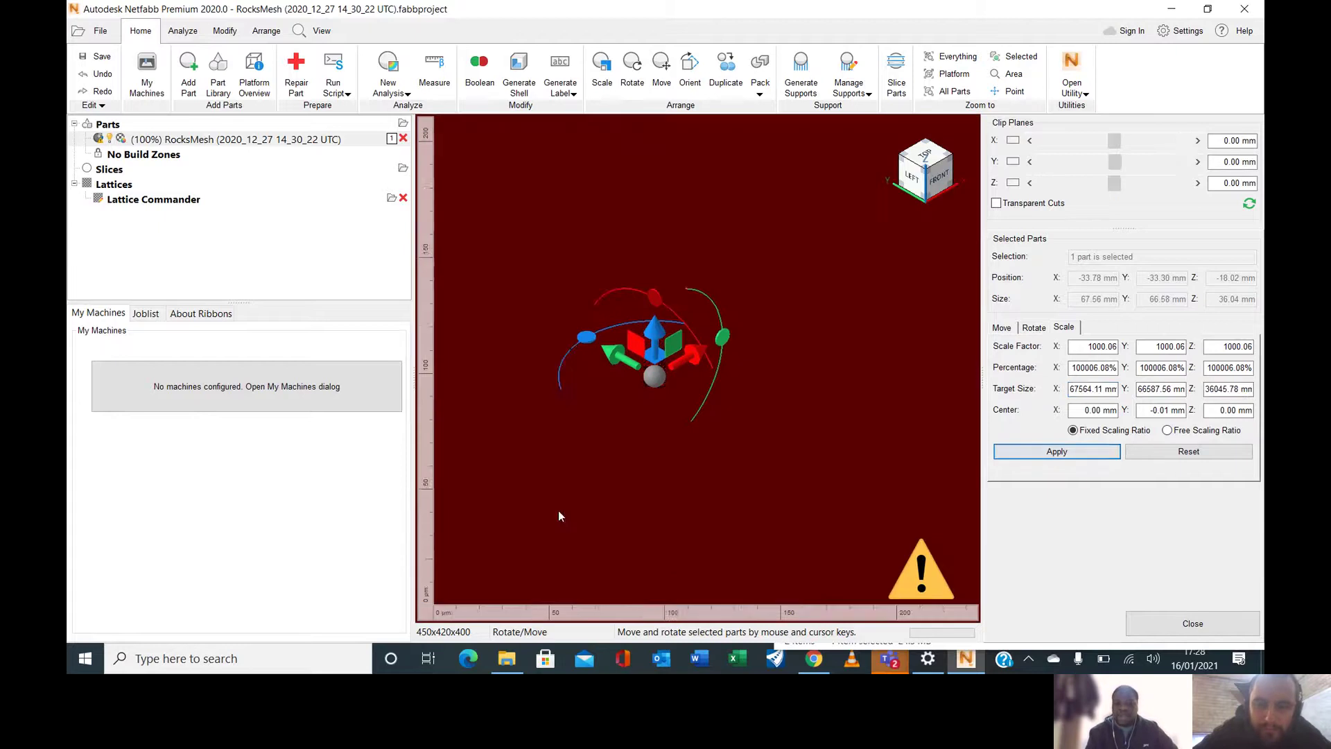
scroll(725, 375, down, 10)
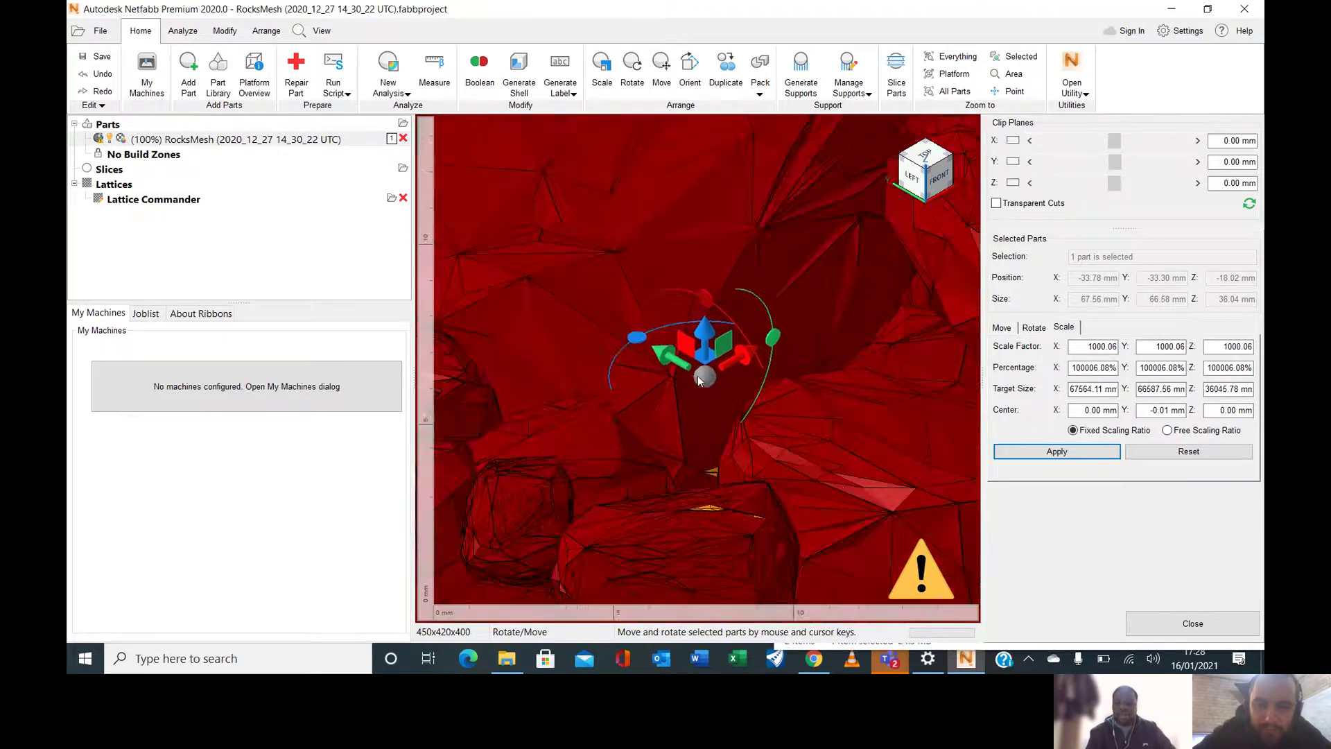
scroll(729, 435, up, 2)
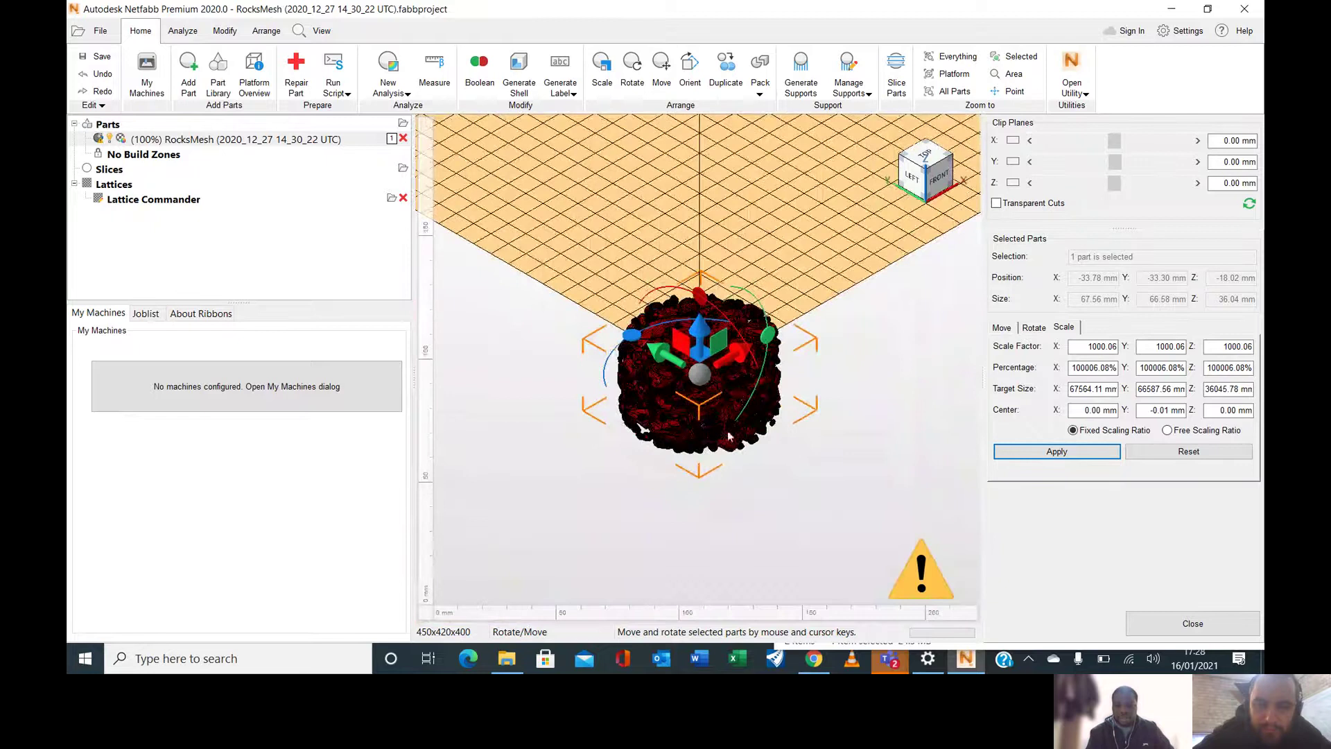
Step: Move the RocksMesh part to the platform center and deselect it
click(736, 389)
click(746, 364)
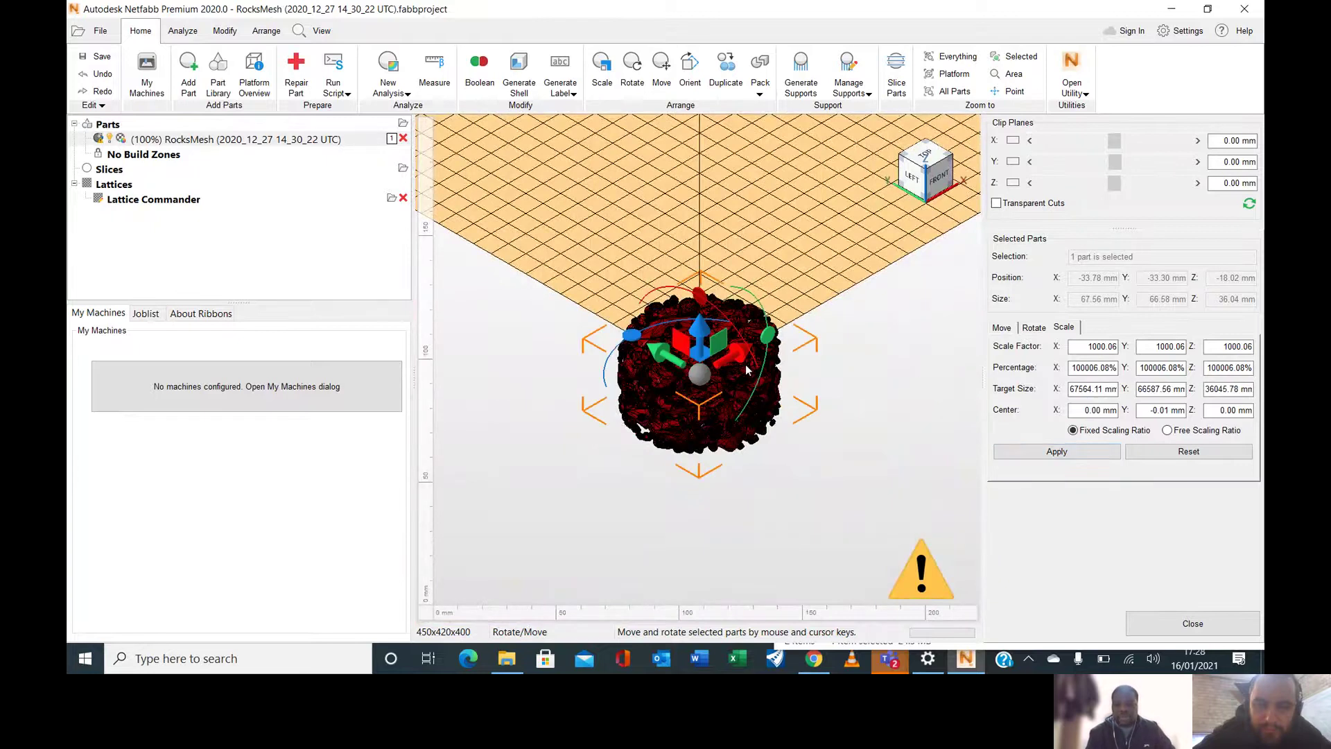
click(662, 66)
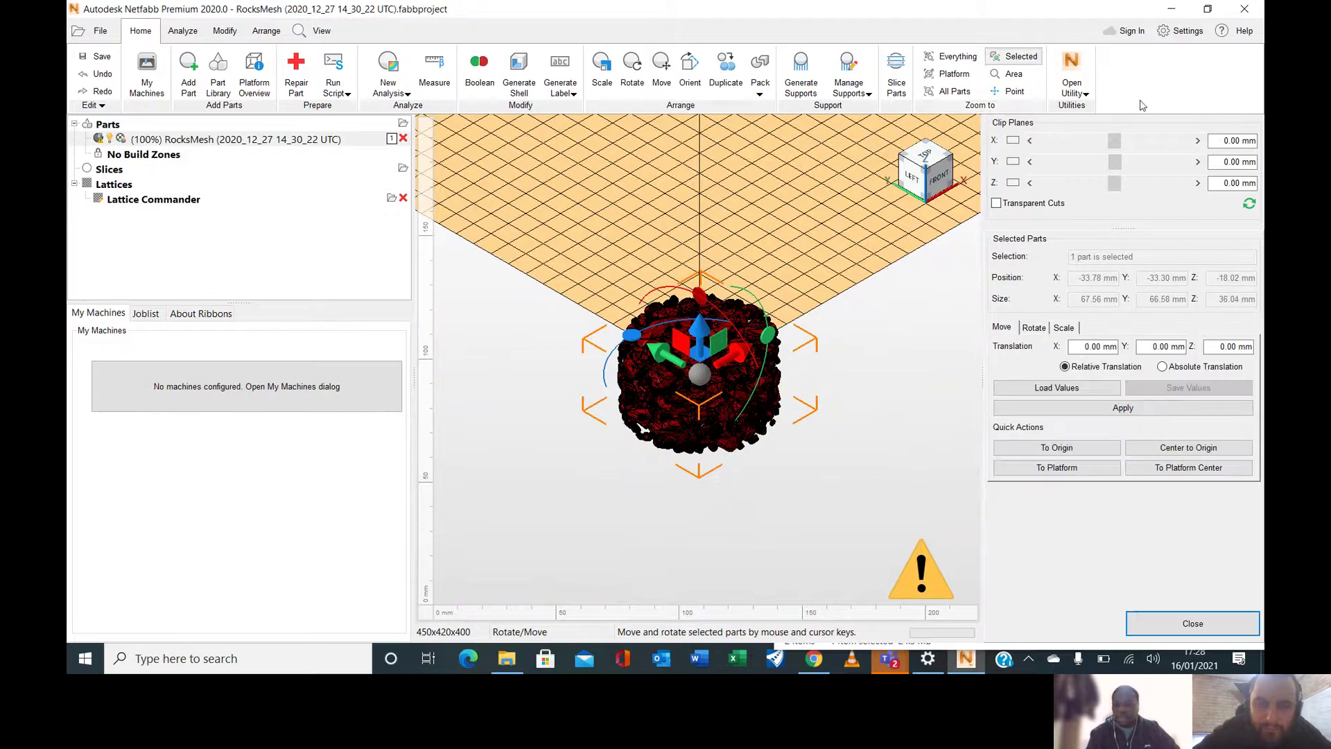
click(1170, 470)
scroll(652, 562, down, 5)
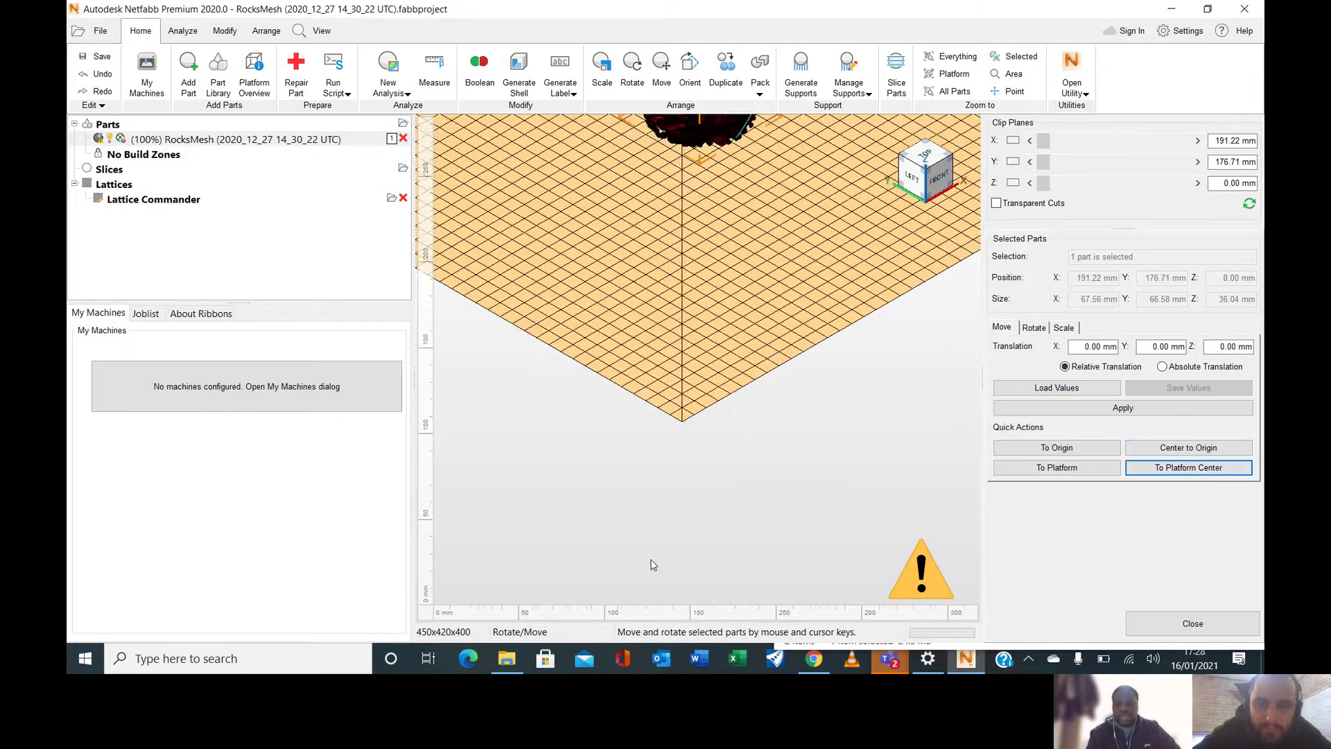
scroll(696, 414, up, 8)
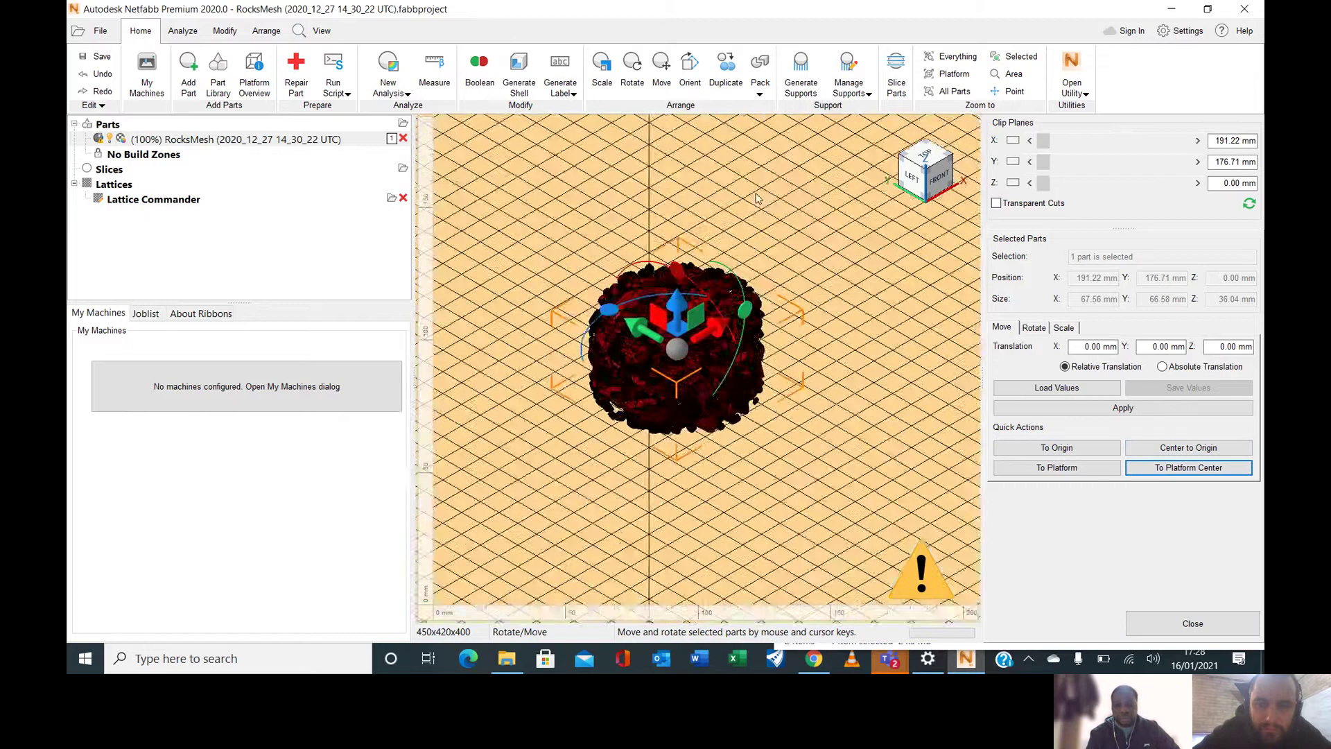
click(684, 499)
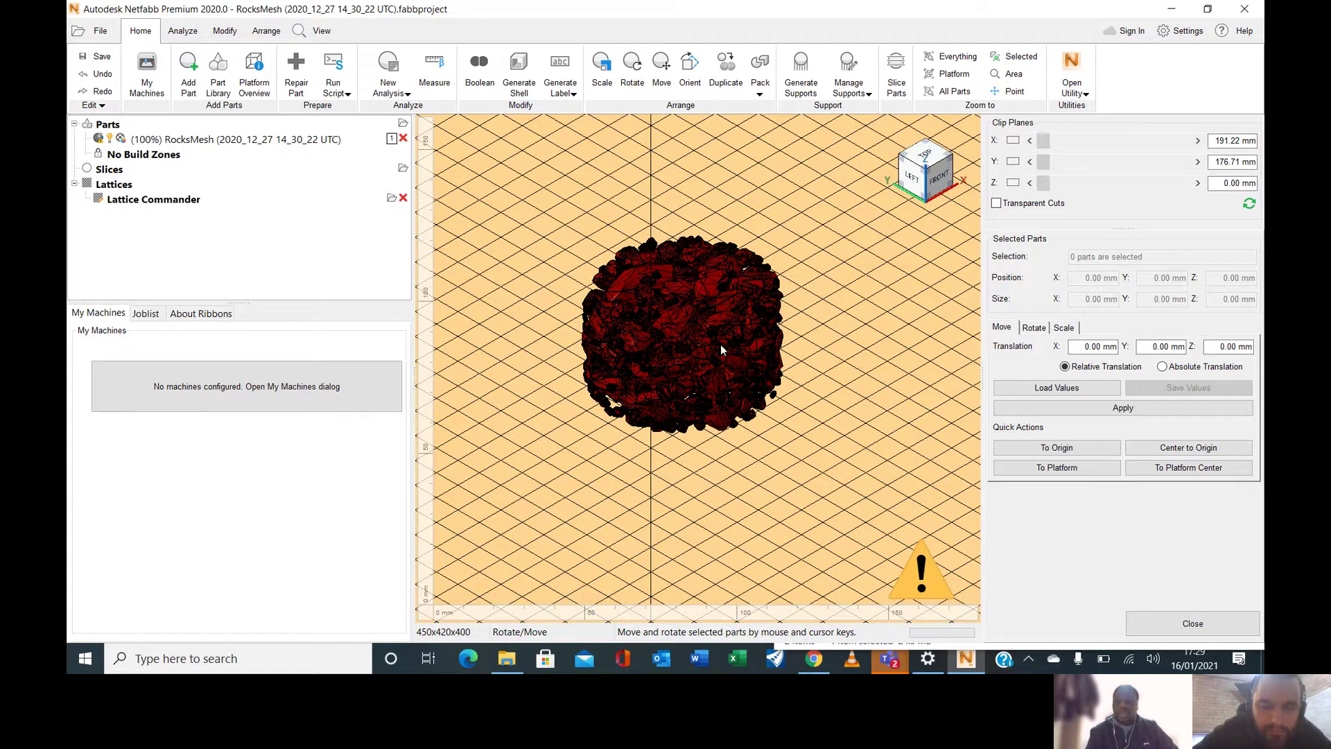
Step: Open the RocksMesh part for repair and execute the automatic Extended Repair on its mesh
click(723, 318)
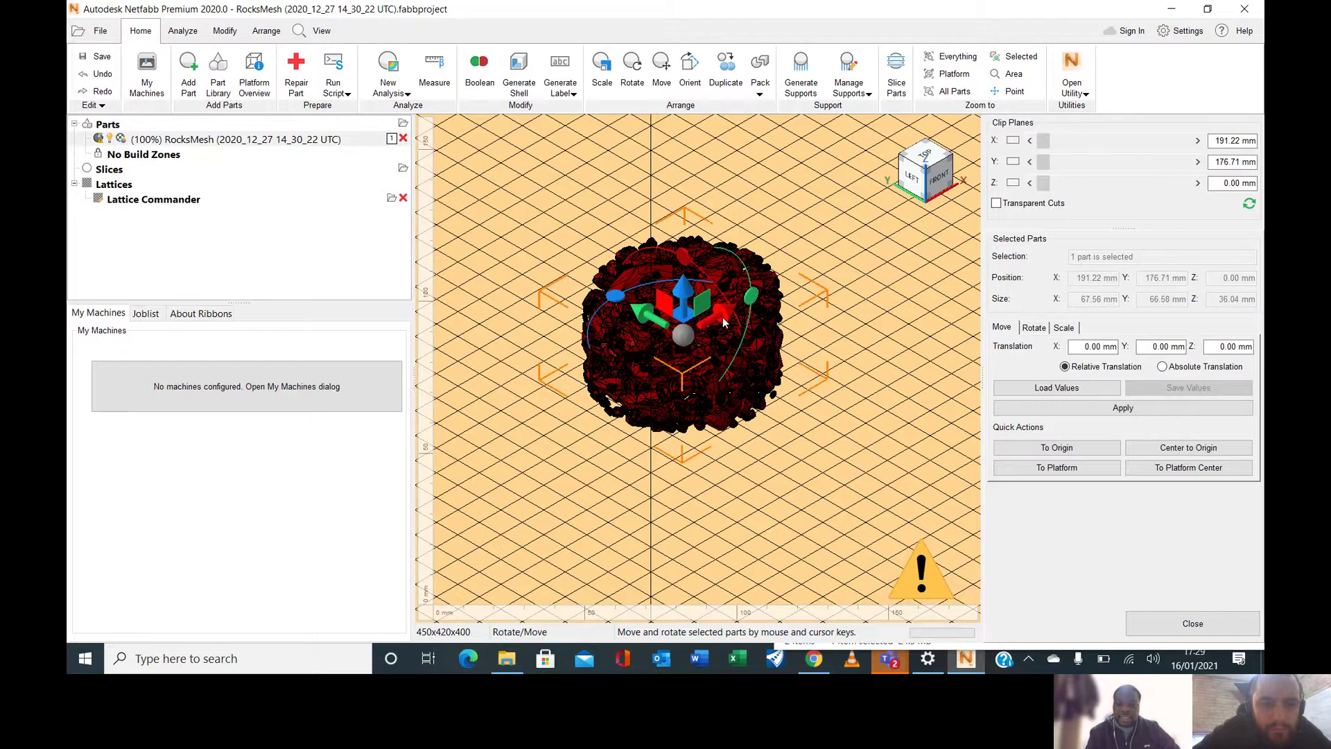
click(298, 70)
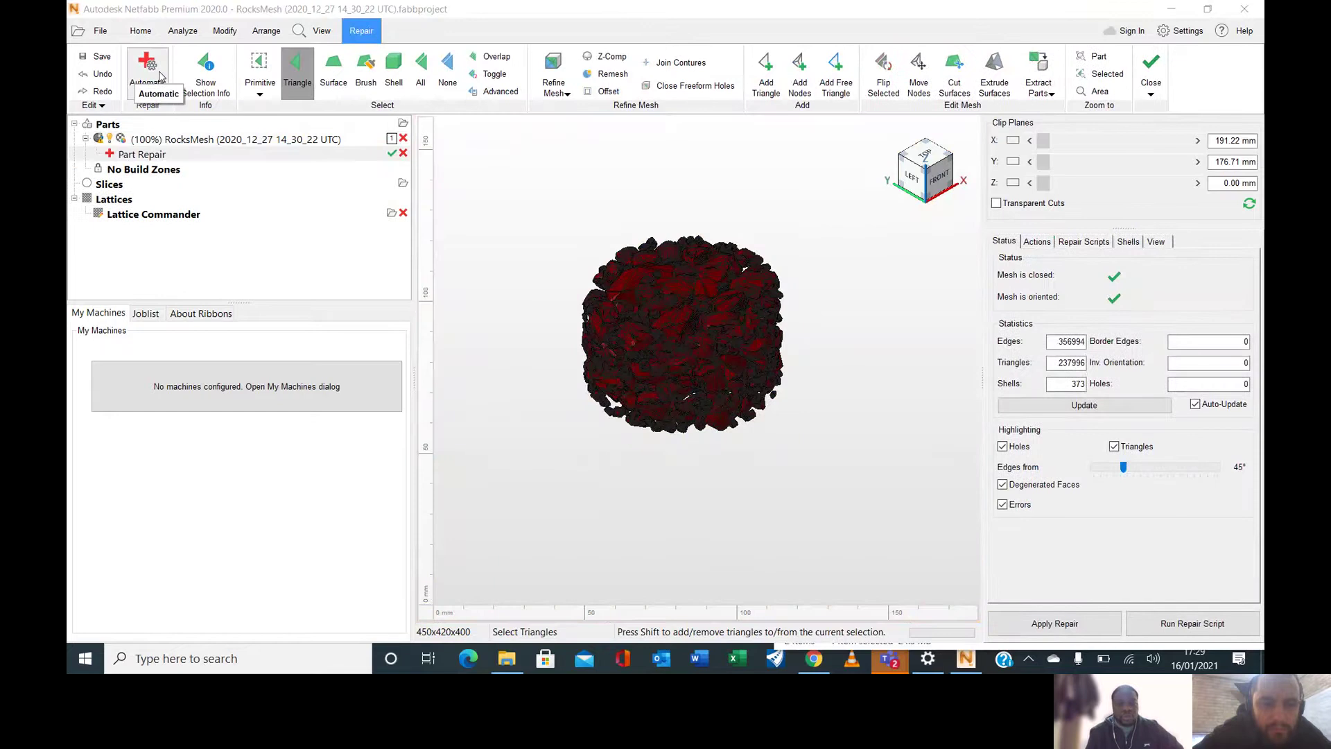
click(160, 76)
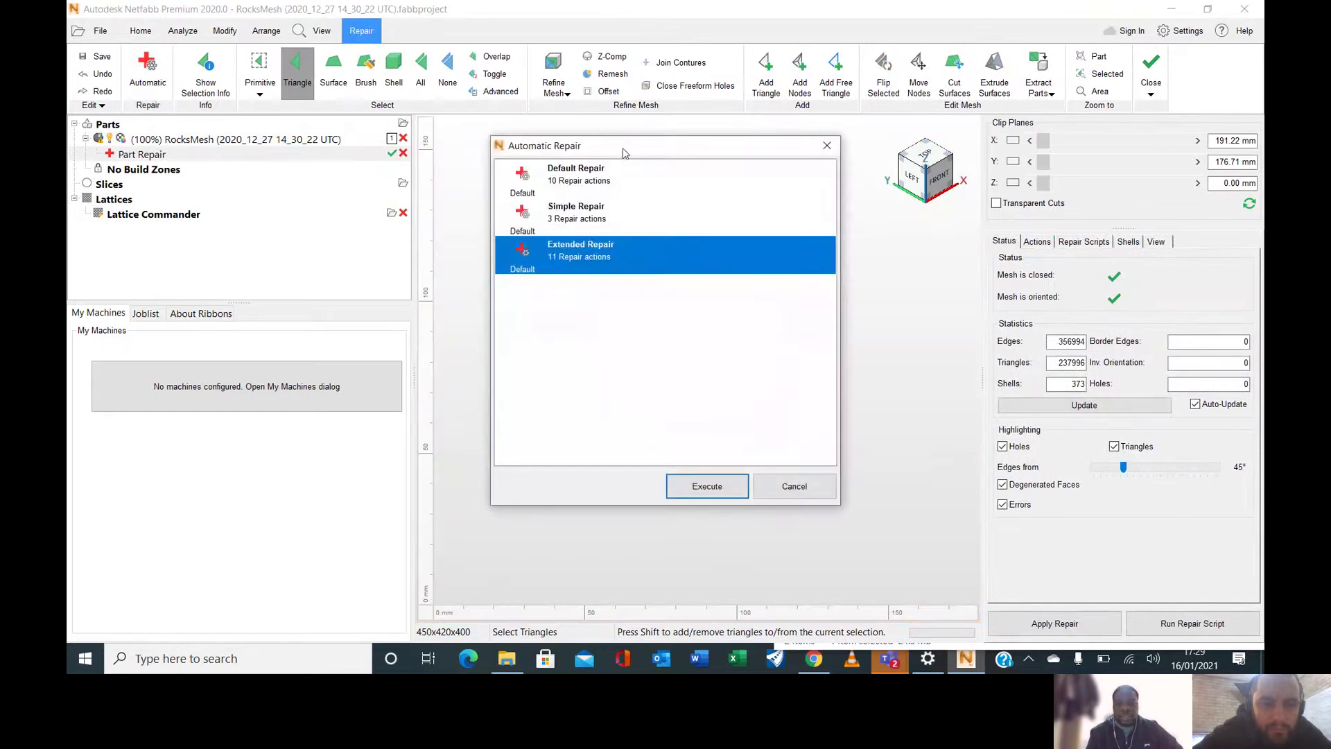
drag(629, 144, 293, 192)
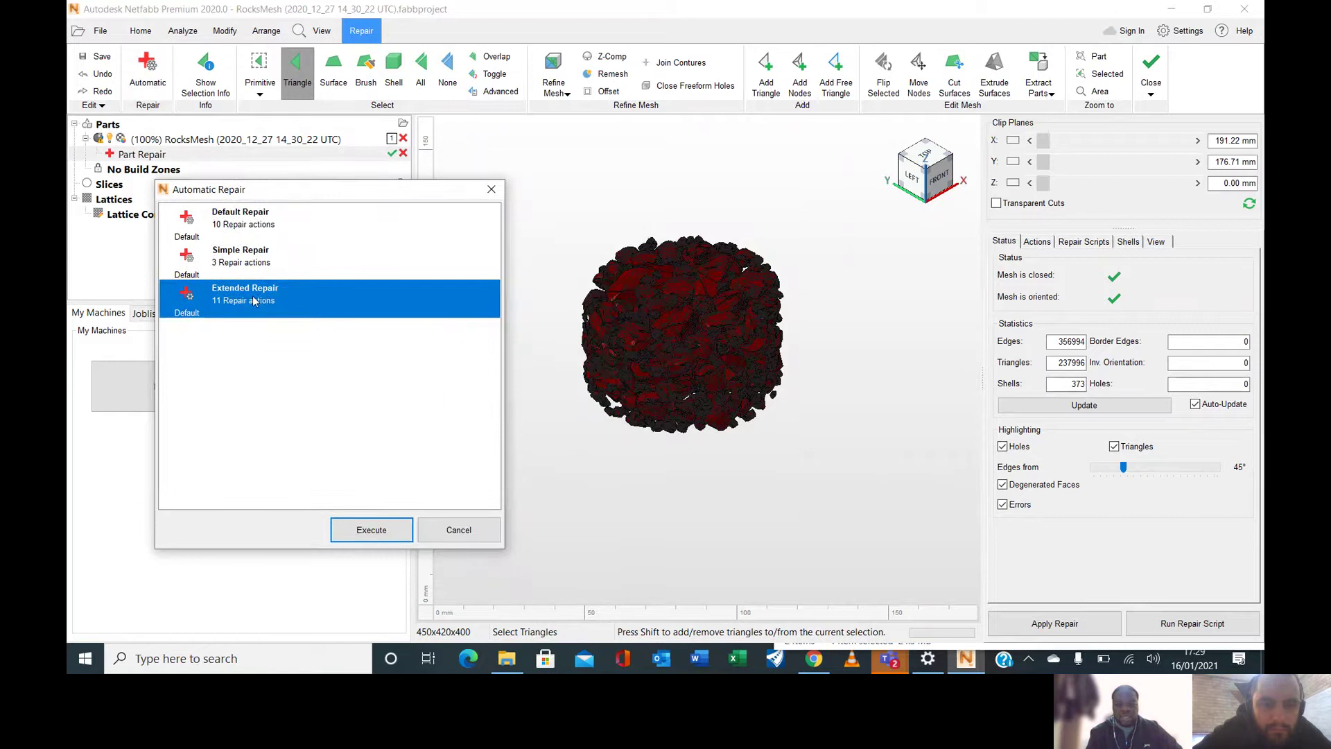
click(364, 531)
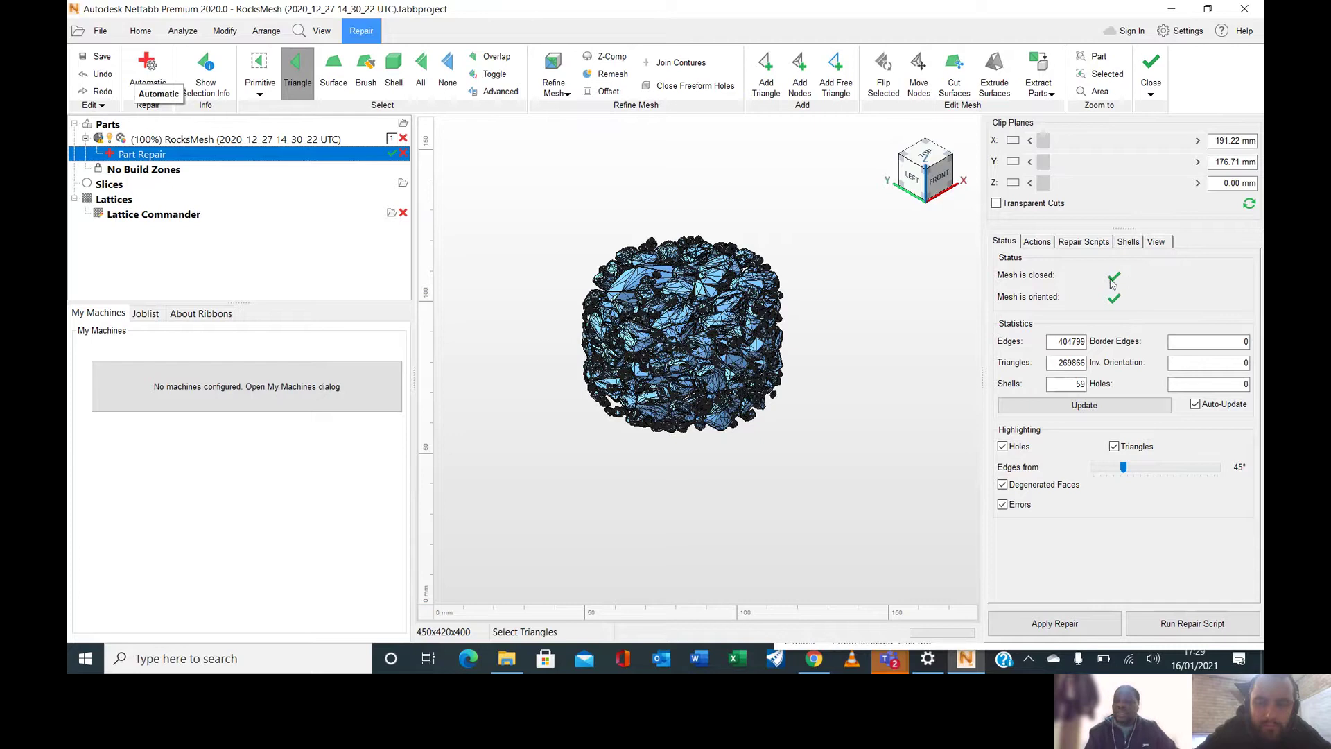
Step: Apply the repair to RocksMesh, removing the old part, and deselect the repaired part
click(1066, 625)
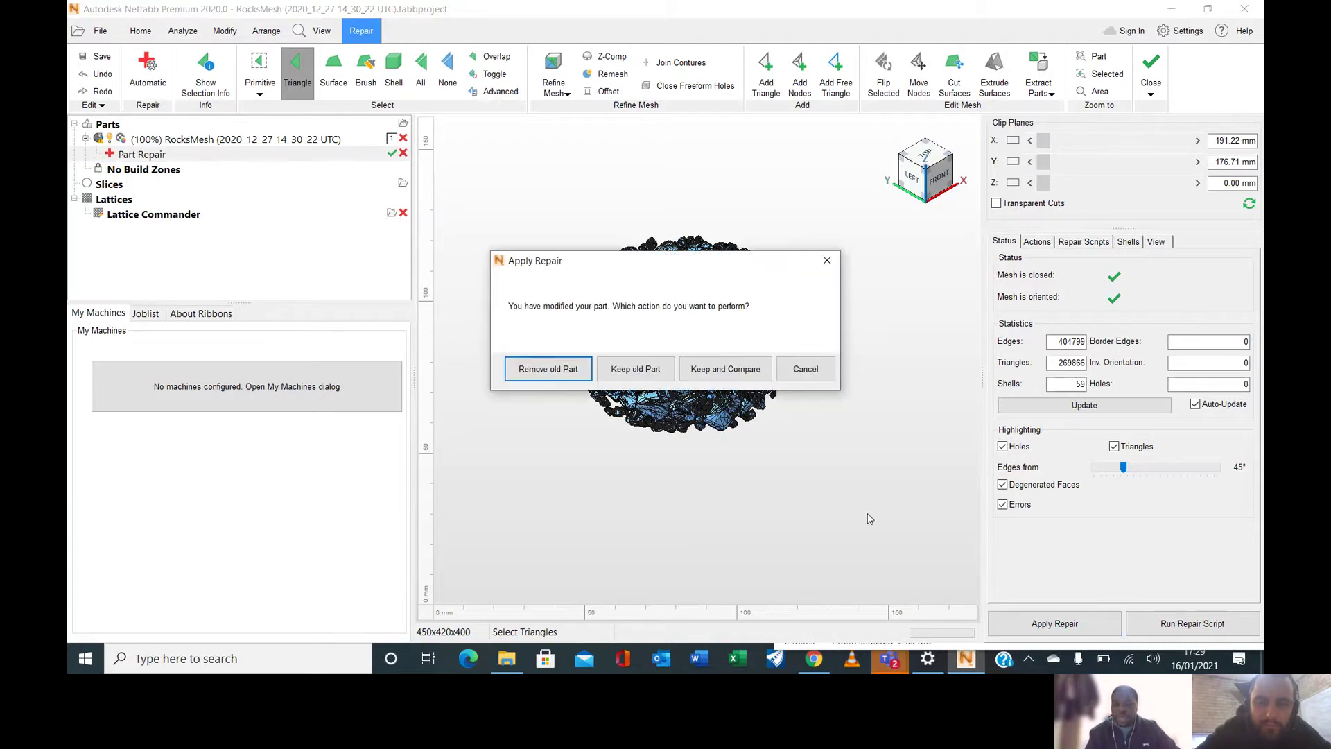
click(547, 375)
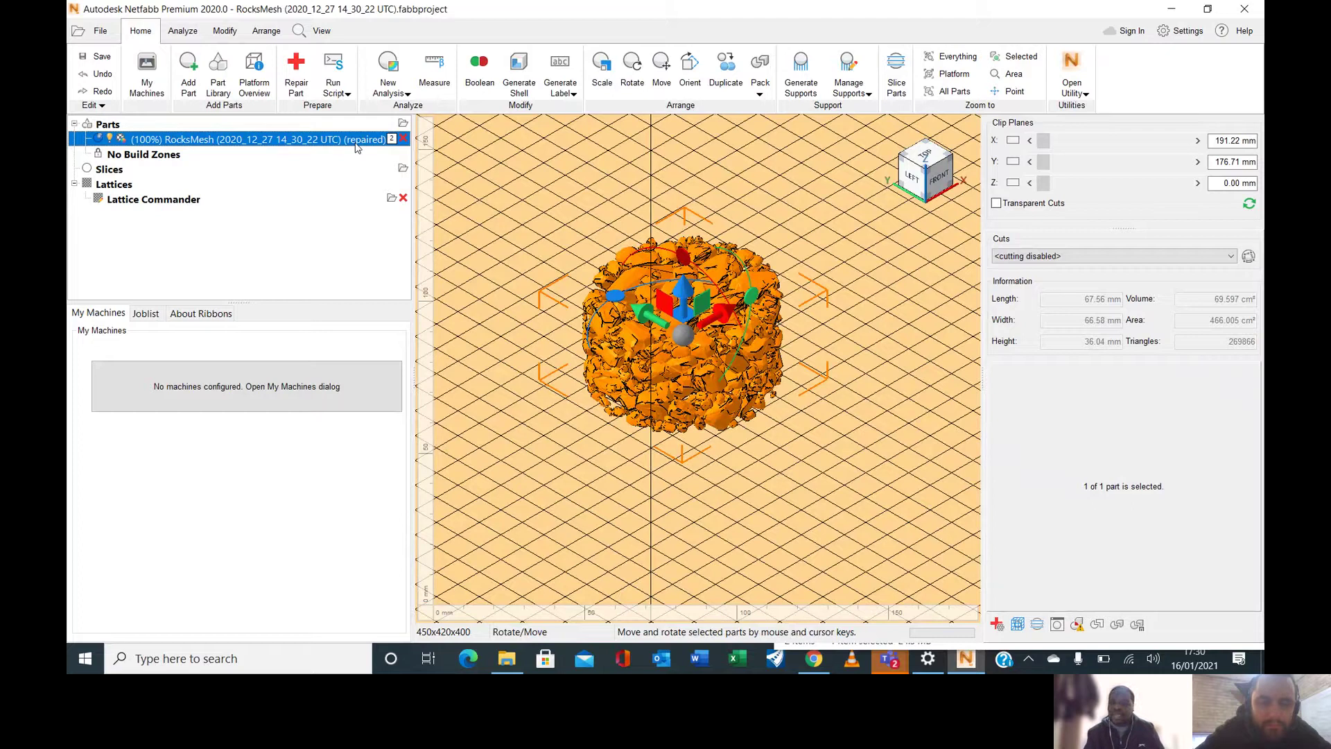
click(154, 156)
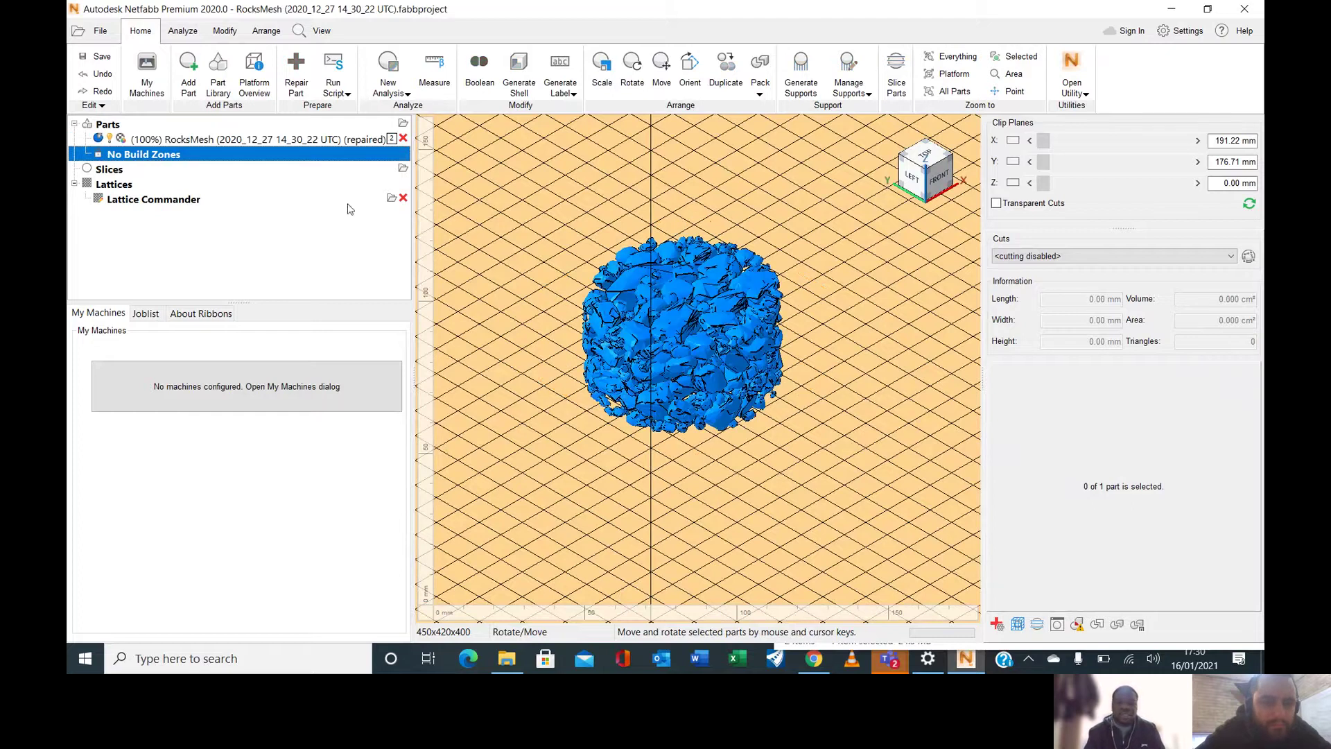
Step: Change the repaired RocksMesh part's colour to dark grey with RGB 111, 111, 111 and deselect the part
scroll(584, 419, up, 2)
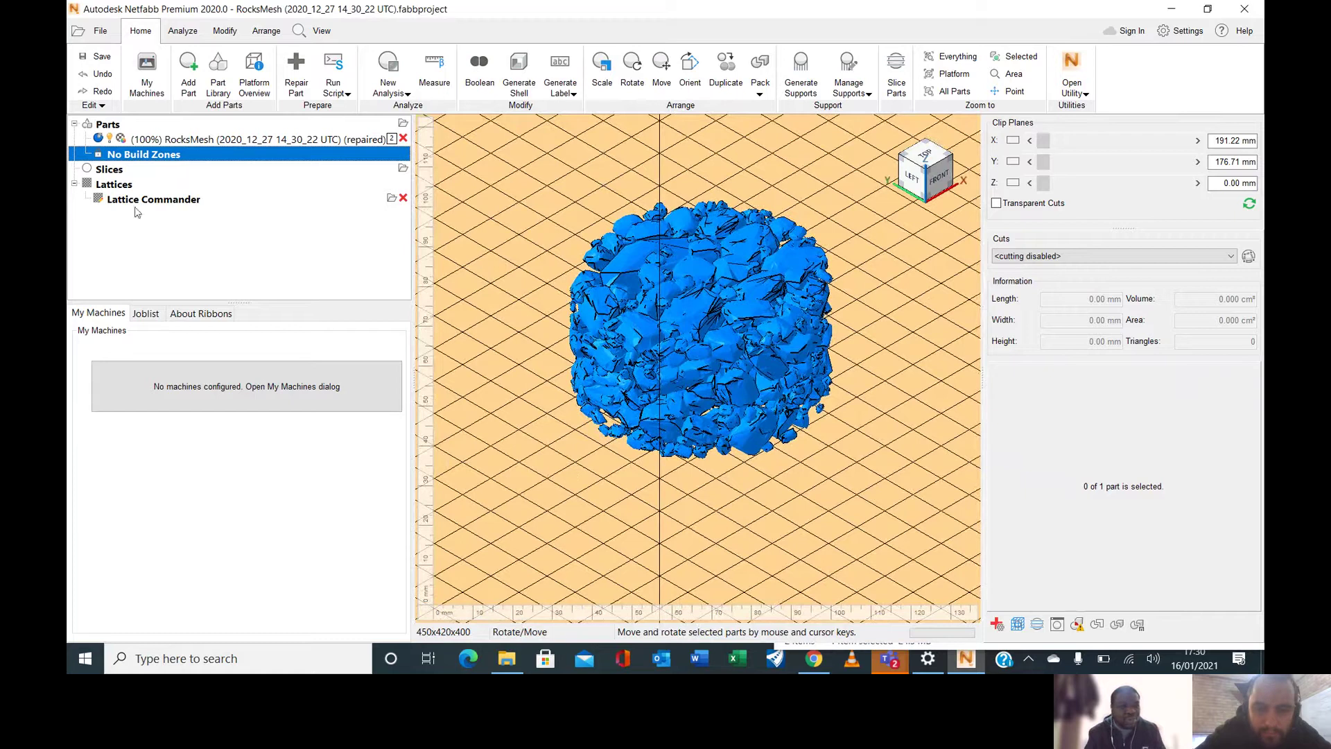
click(100, 141)
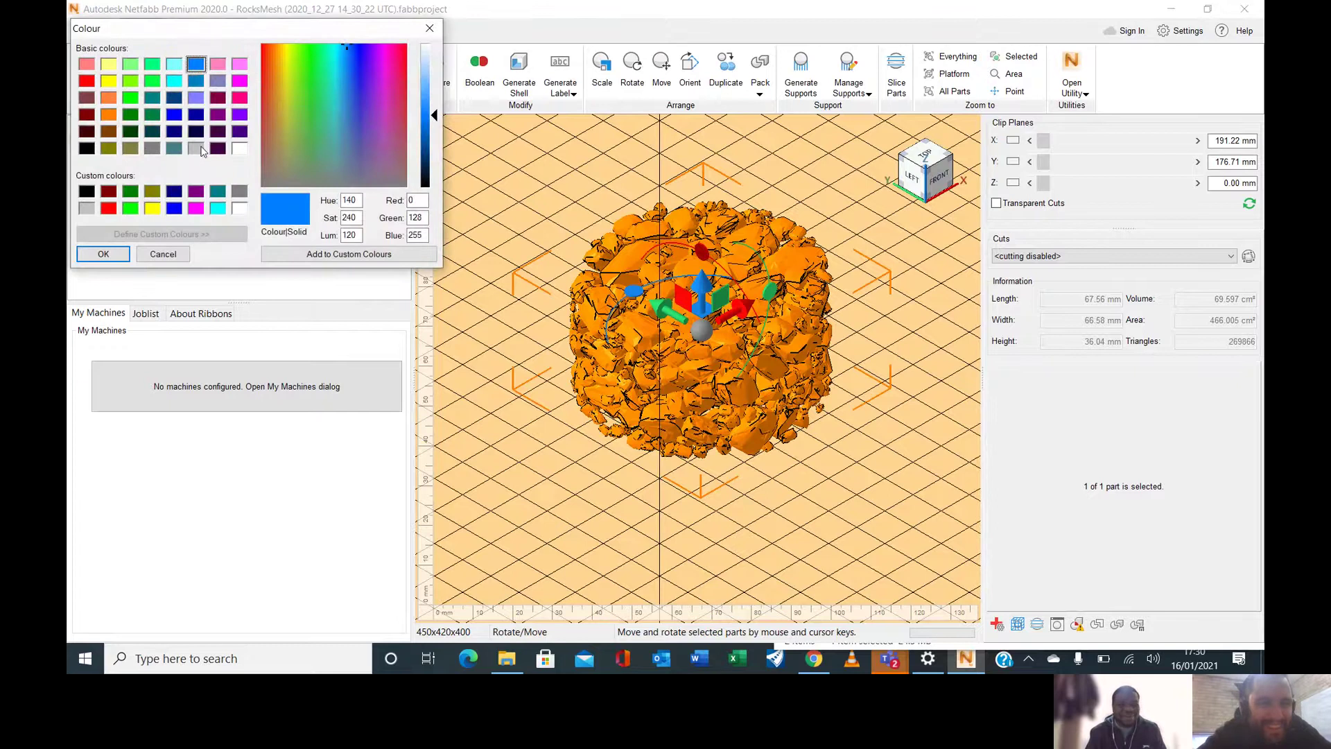
click(196, 149)
drag(435, 80, 431, 126)
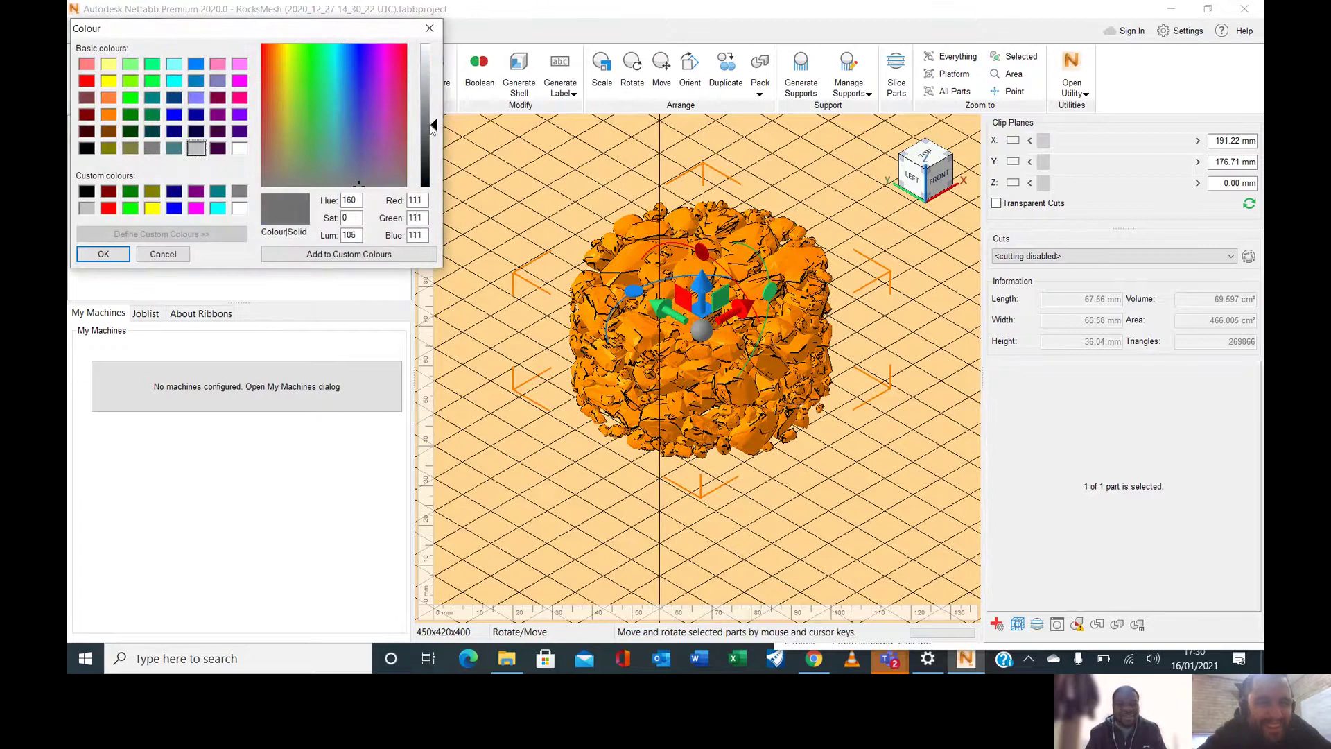
click(103, 255)
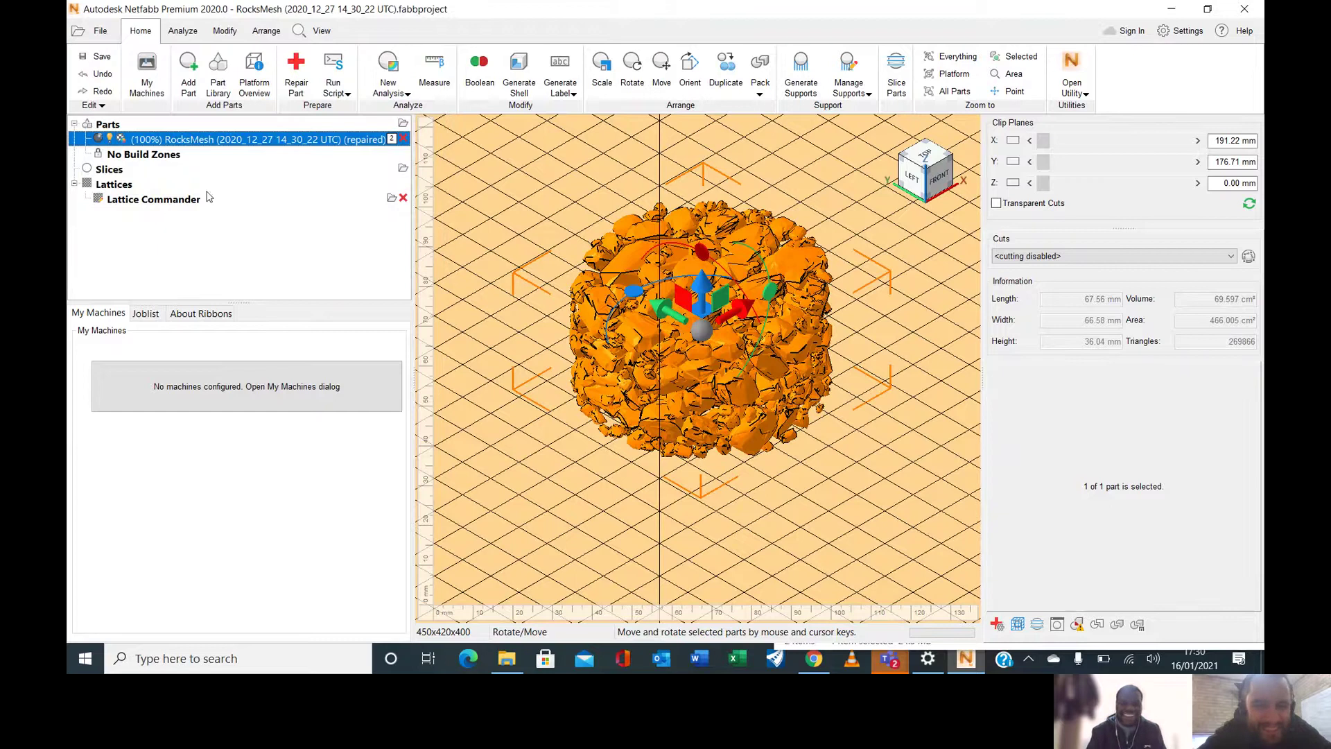
click(144, 157)
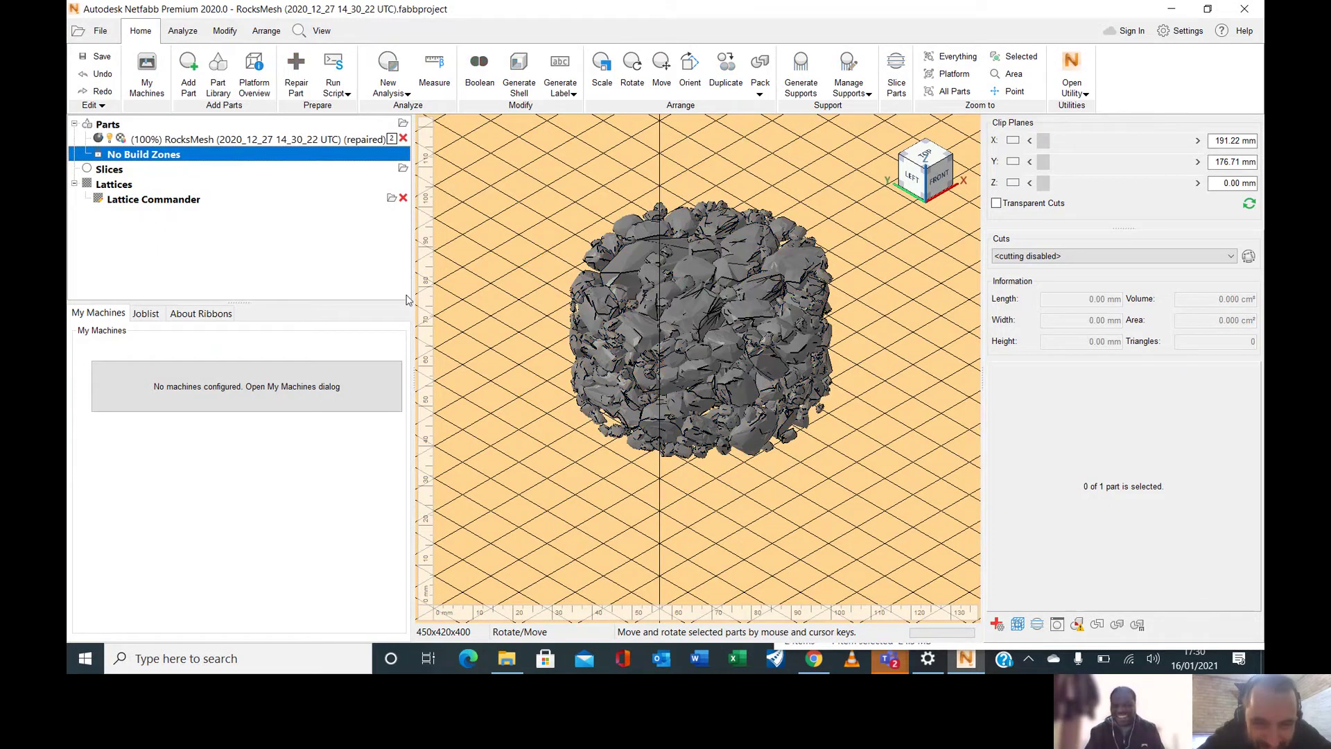
scroll(724, 422, down, 5)
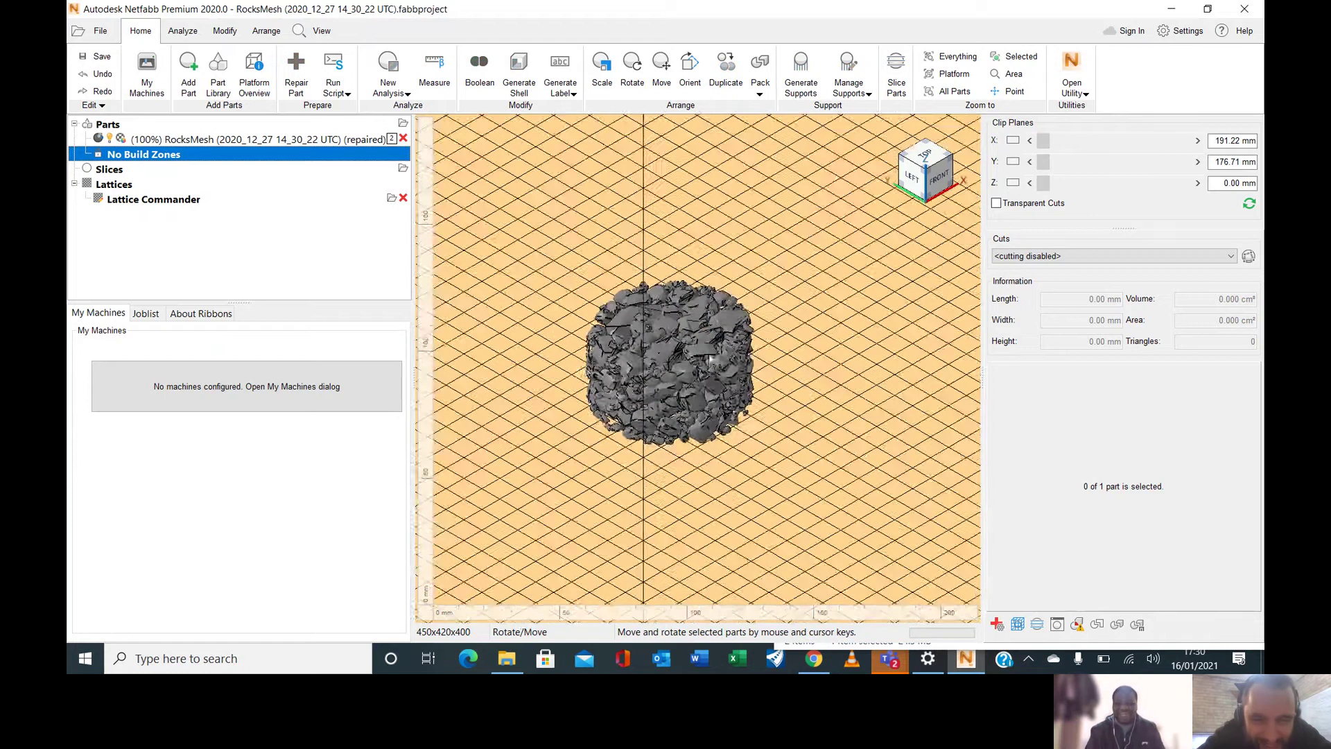
scroll(640, 360, up, 3)
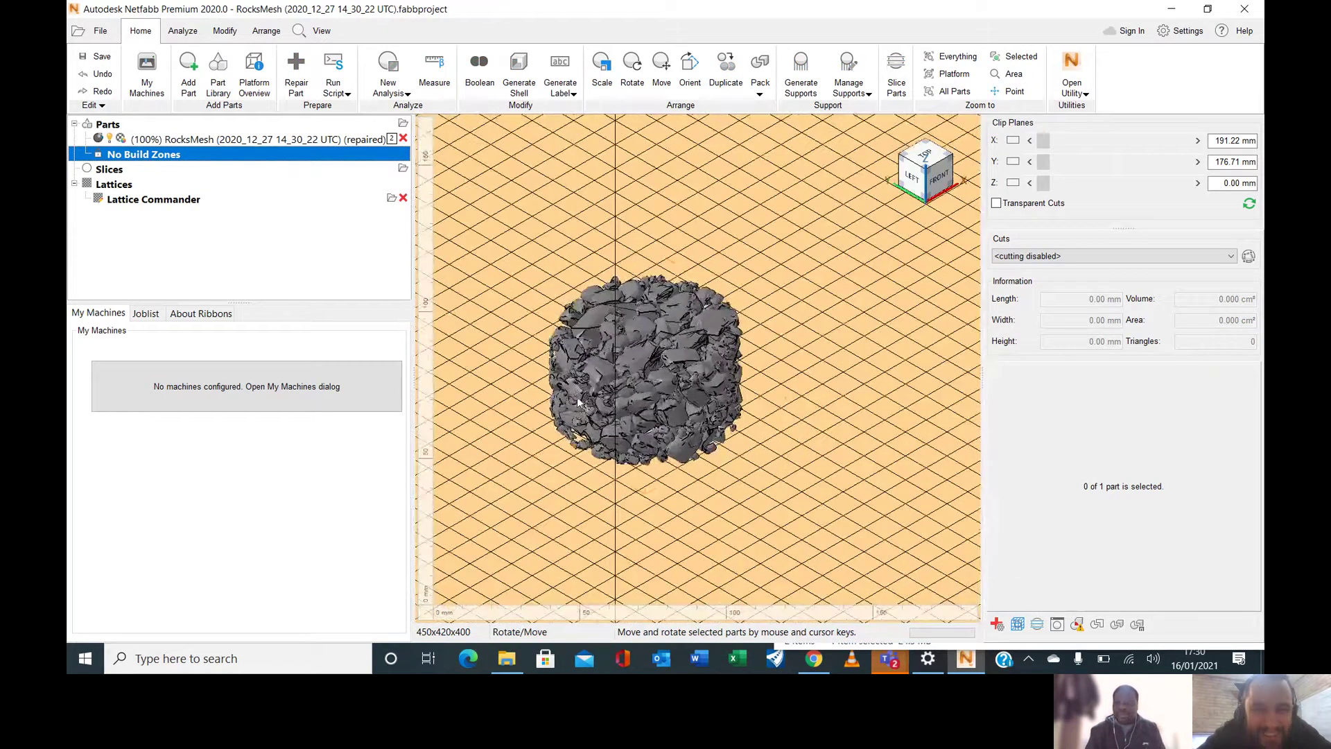
click(614, 435)
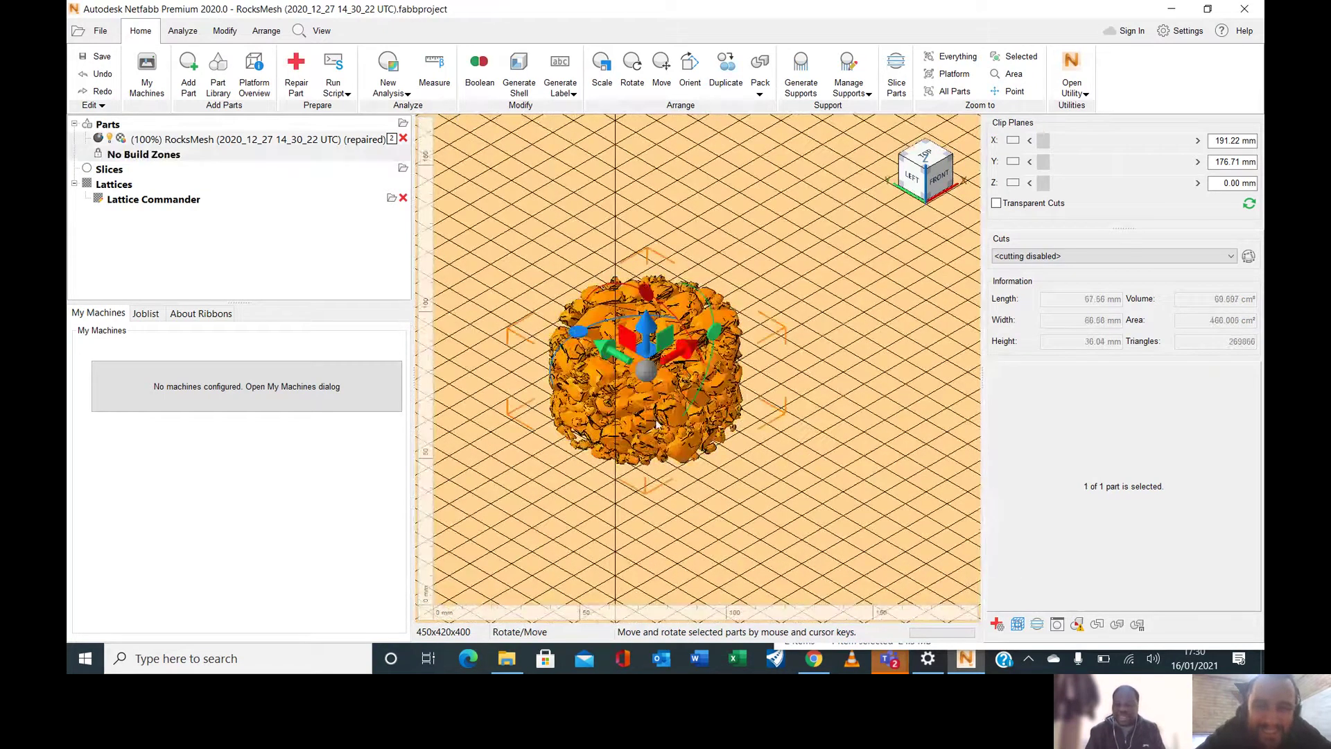
click(896, 84)
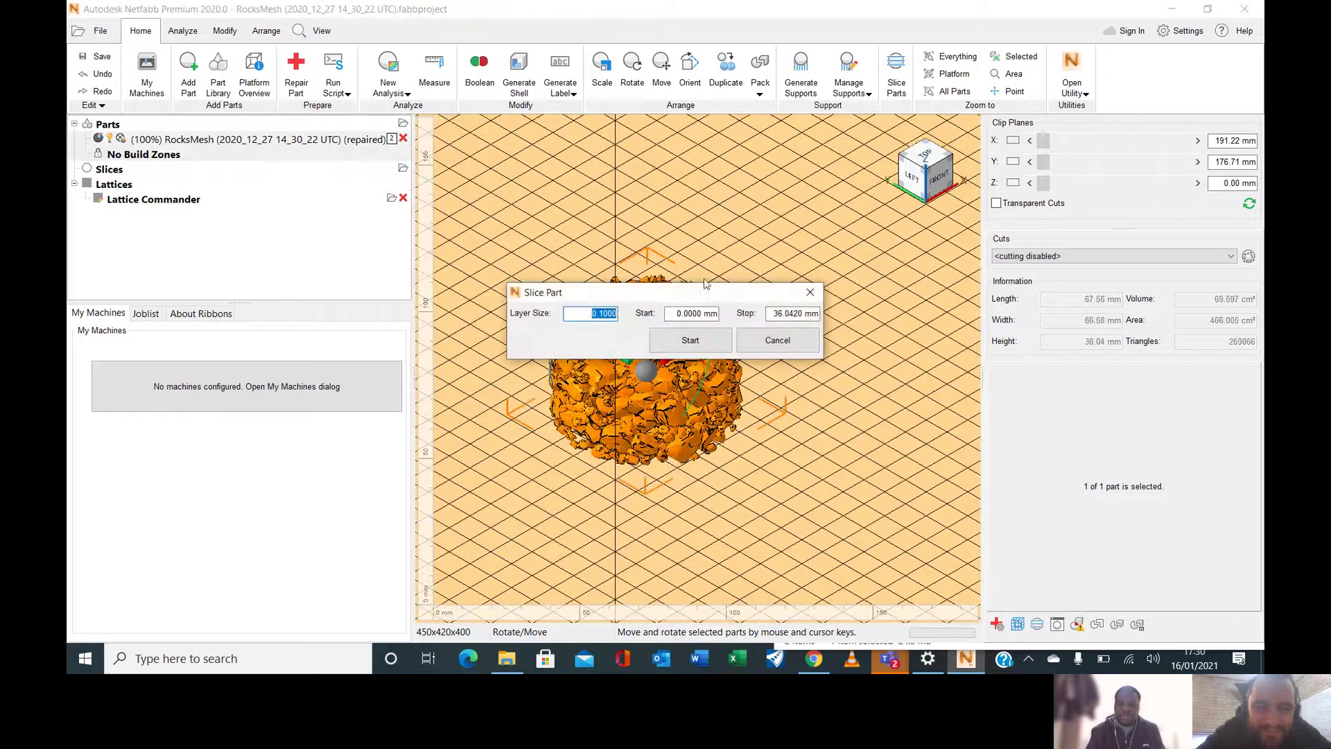
drag(702, 292, 750, 151)
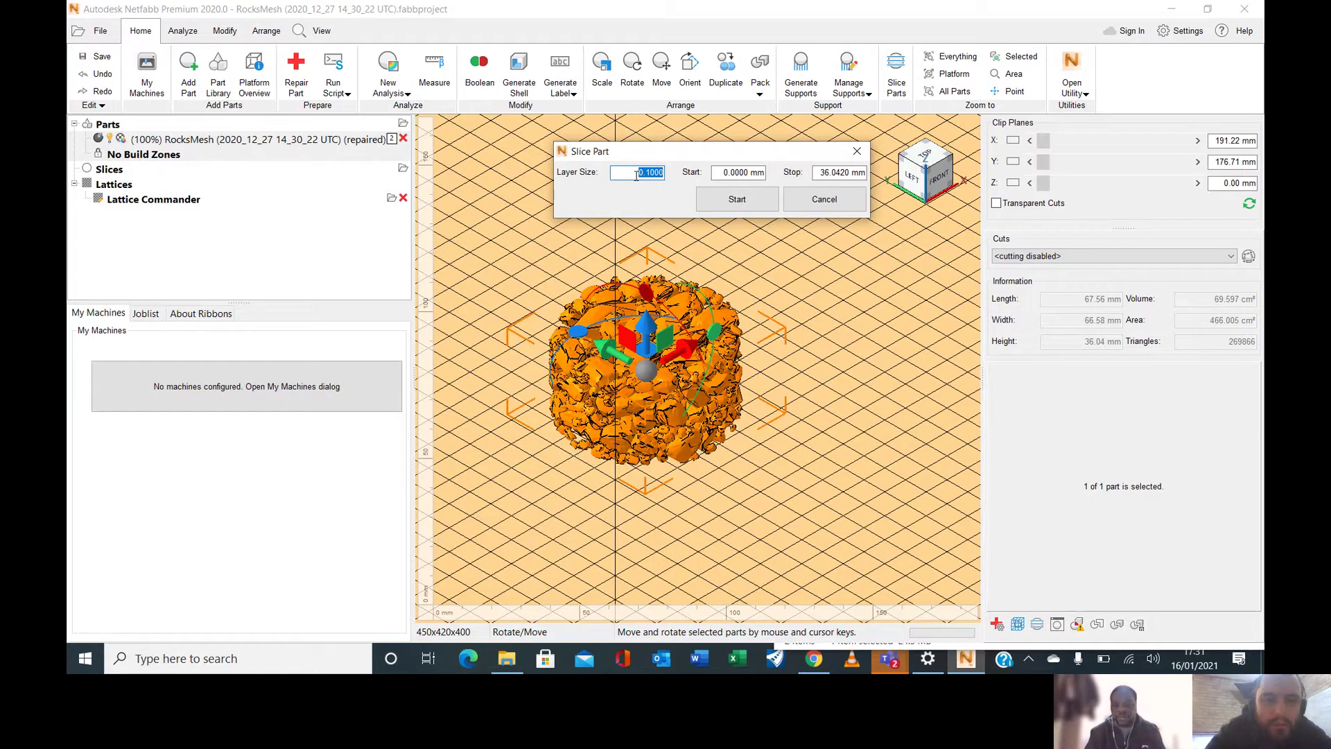
click(818, 202)
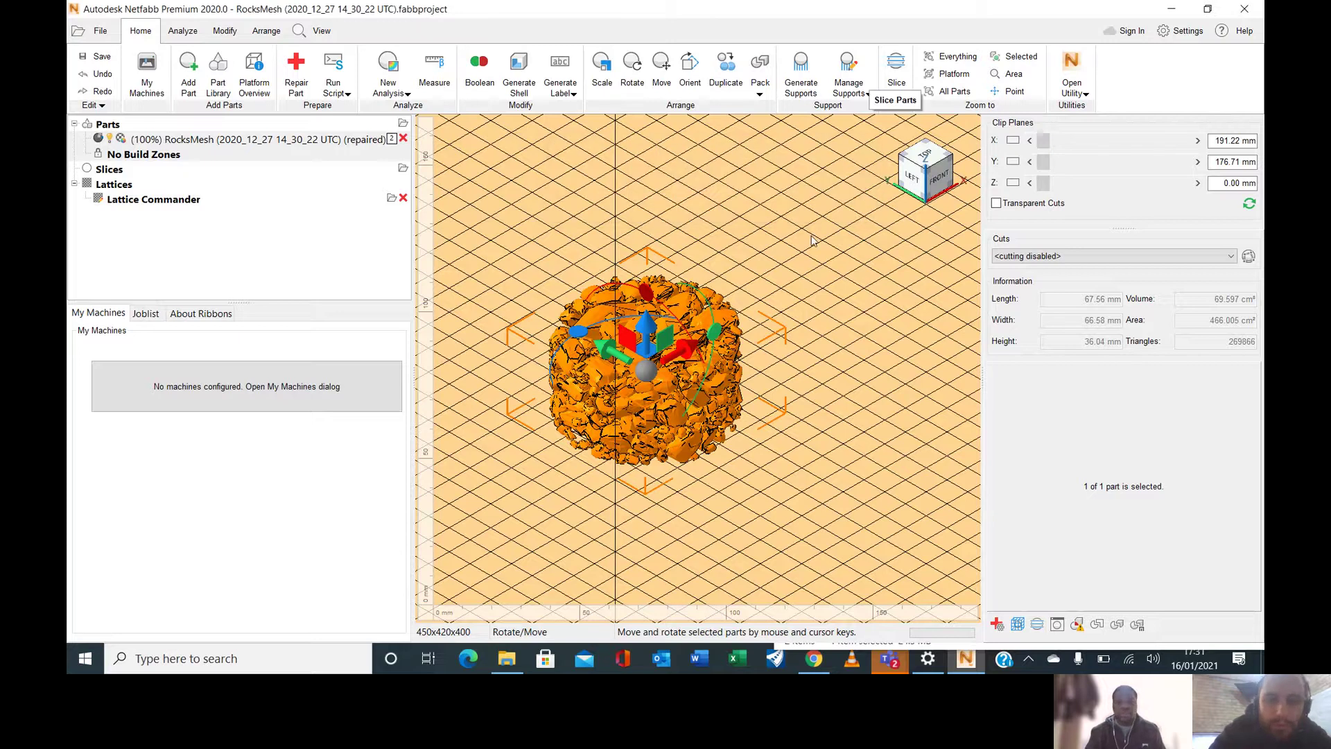
click(187, 217)
click(161, 257)
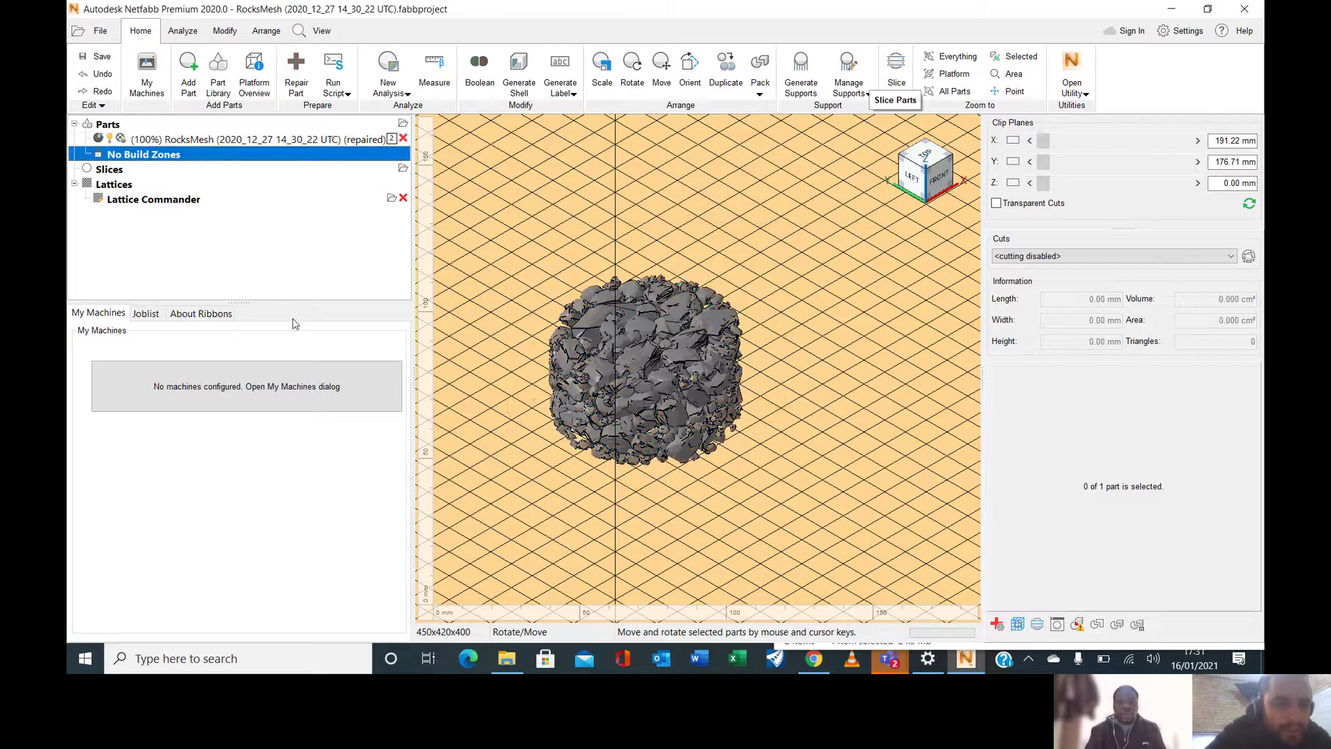
click(664, 364)
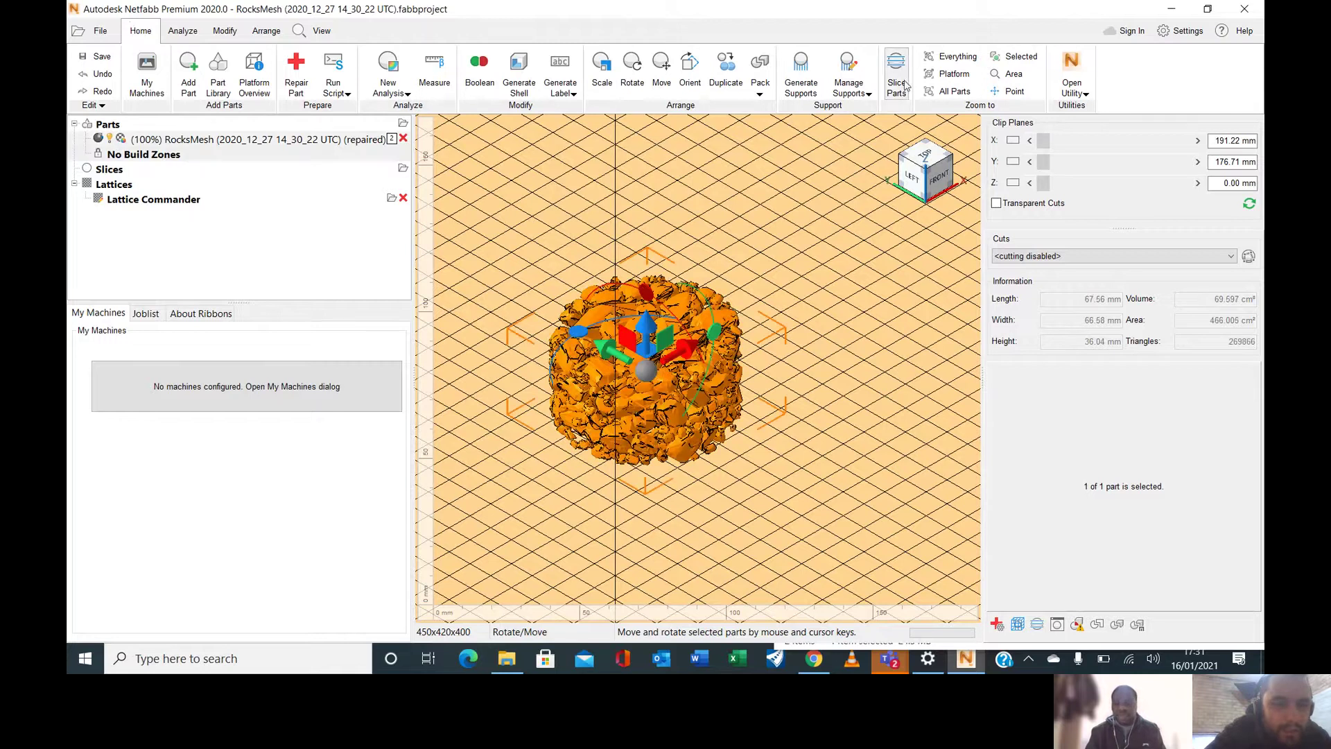
click(311, 265)
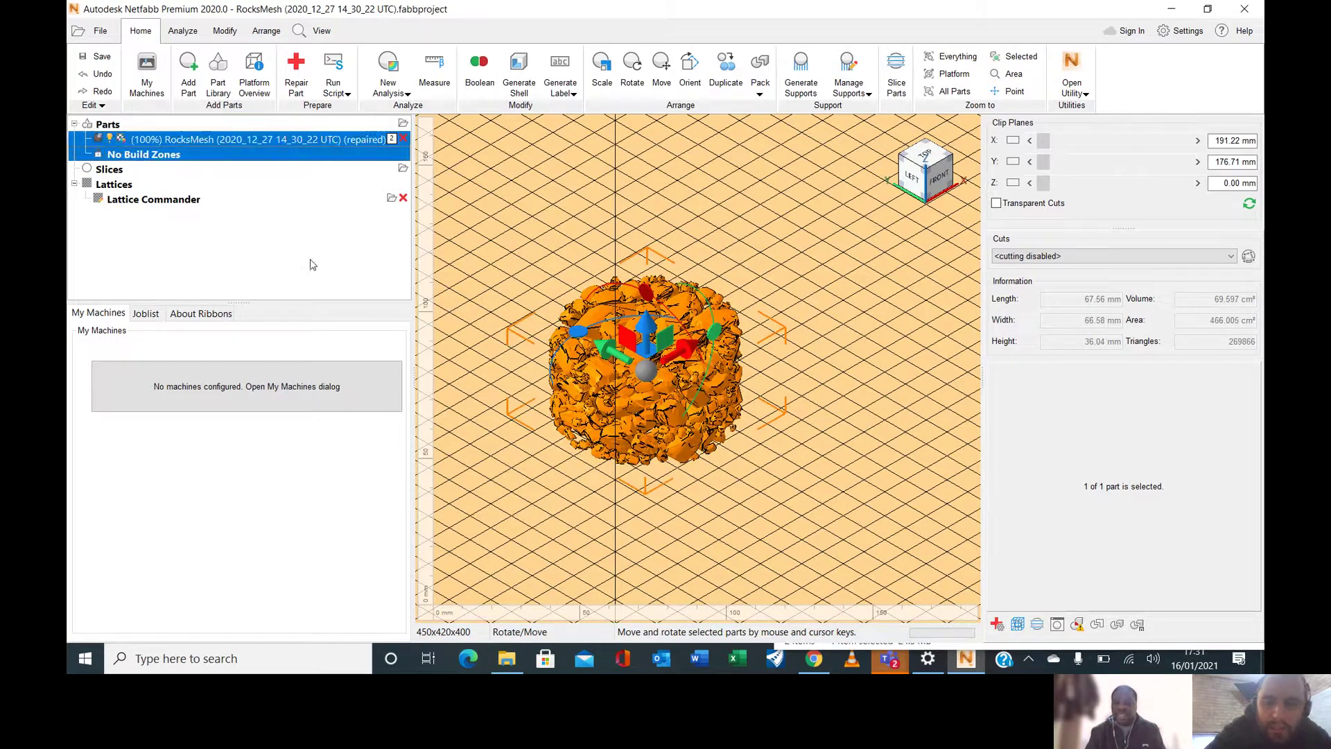
click(866, 318)
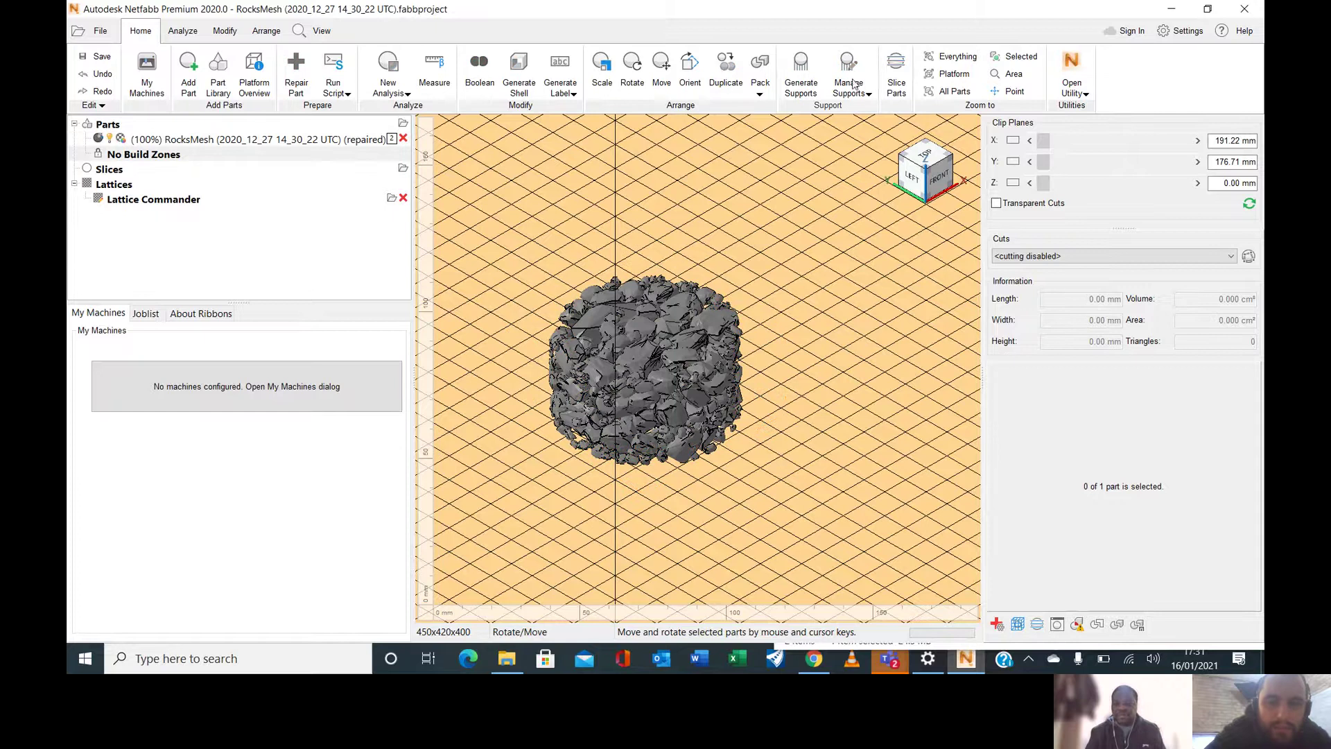
Step: Slice the repaired RocksMesh part with a 0.1 mm layer size from 0 to 36.042 mm
click(710, 355)
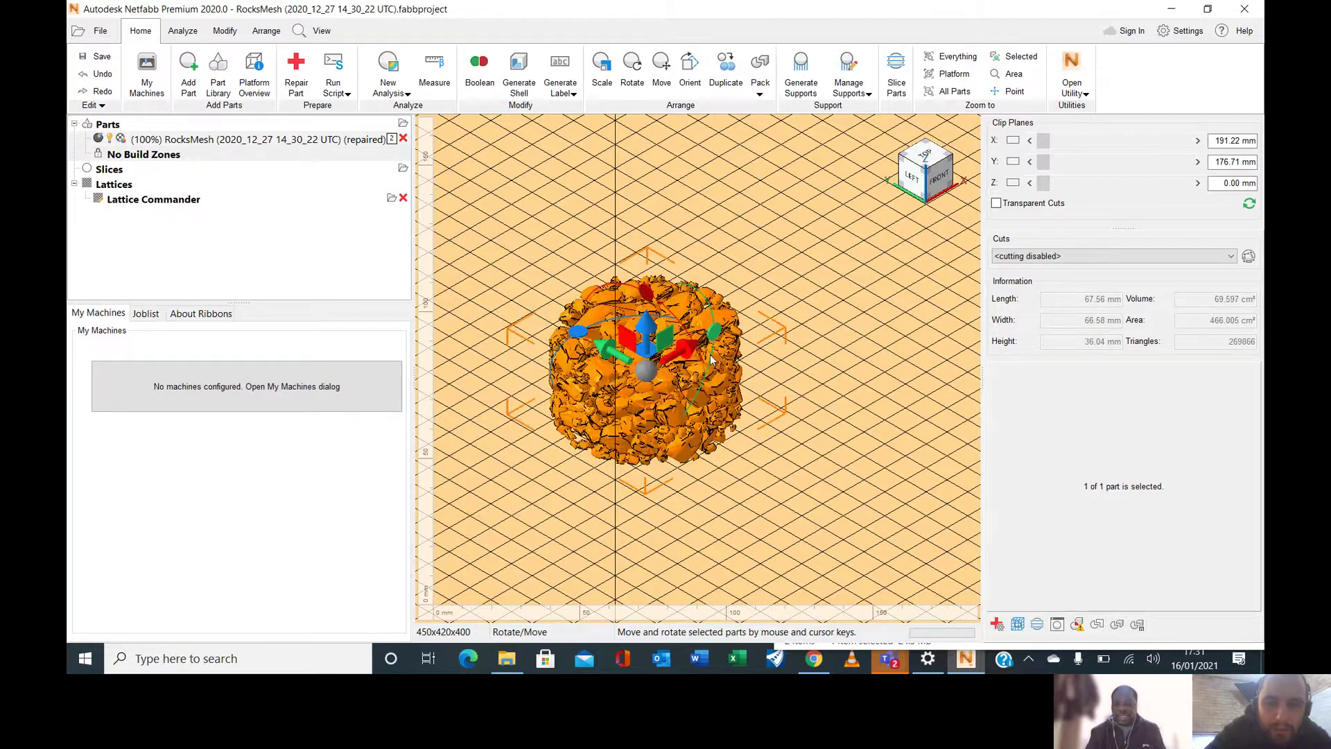
click(897, 61)
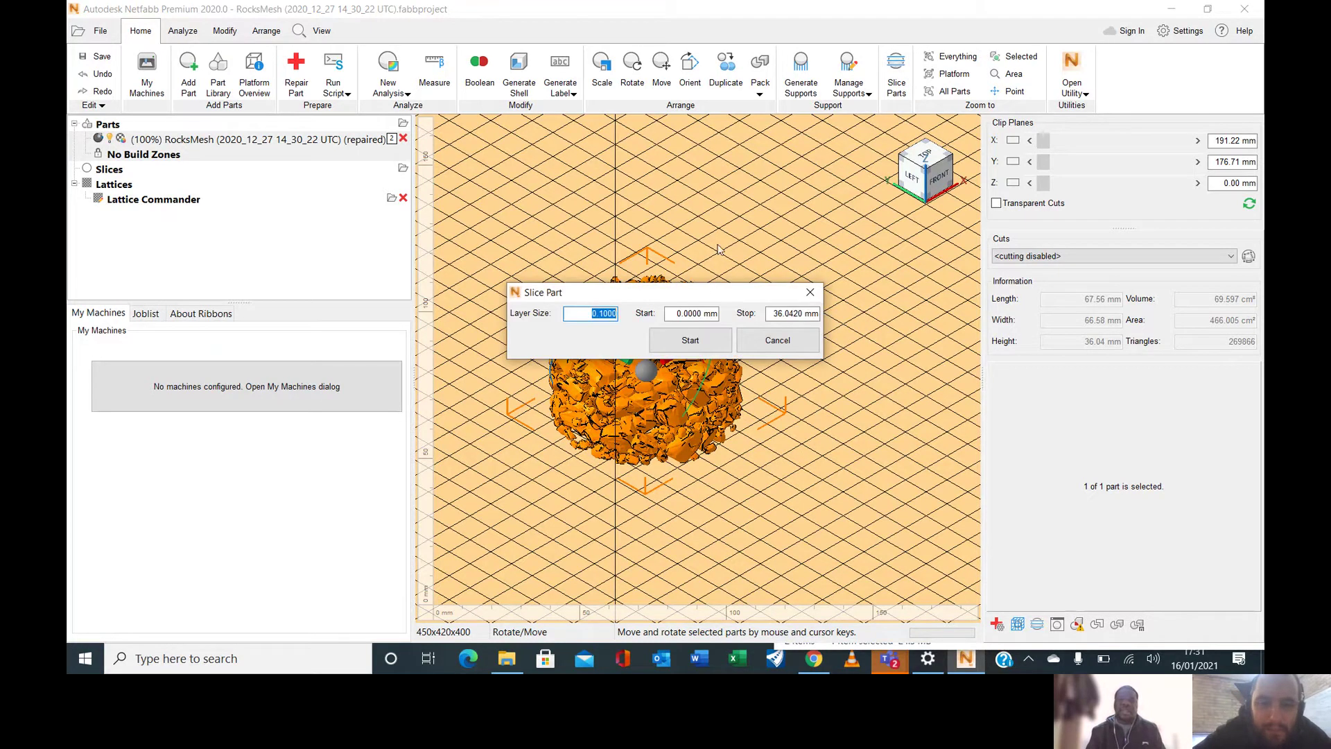
drag(697, 293, 722, 147)
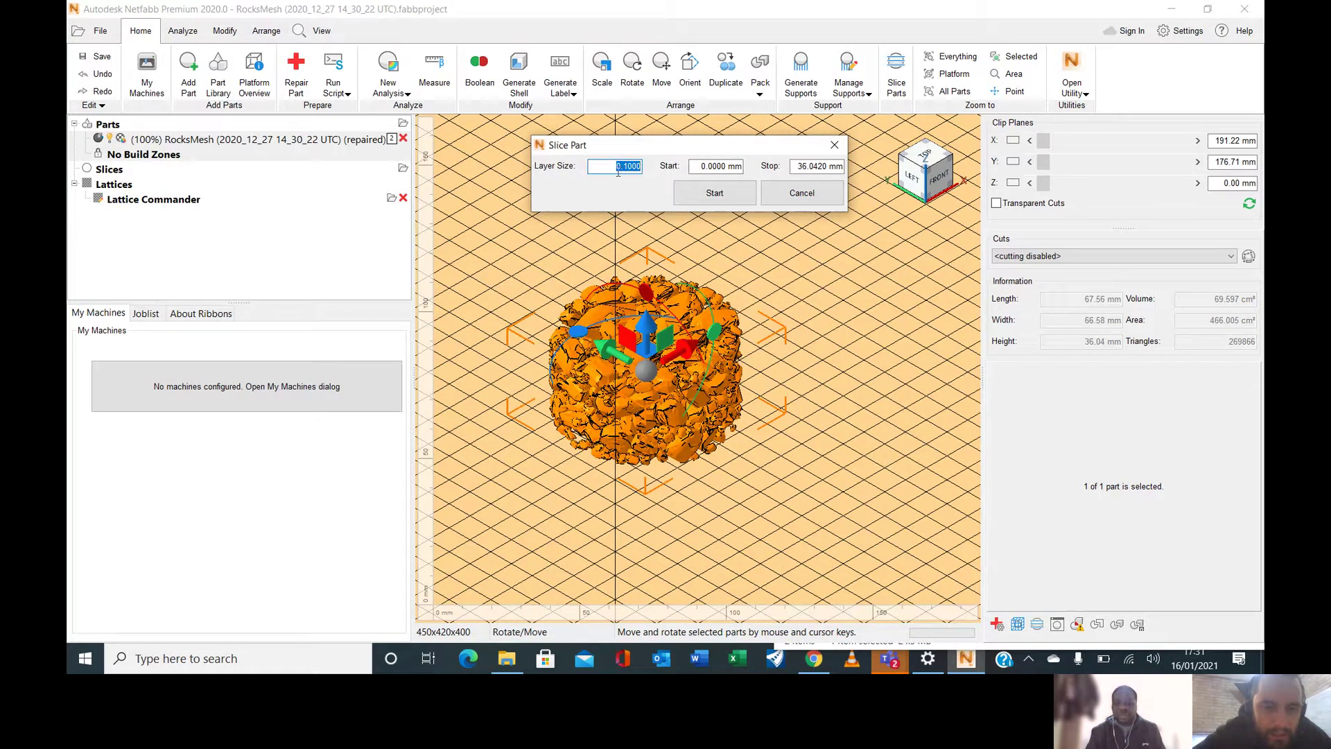
click(711, 193)
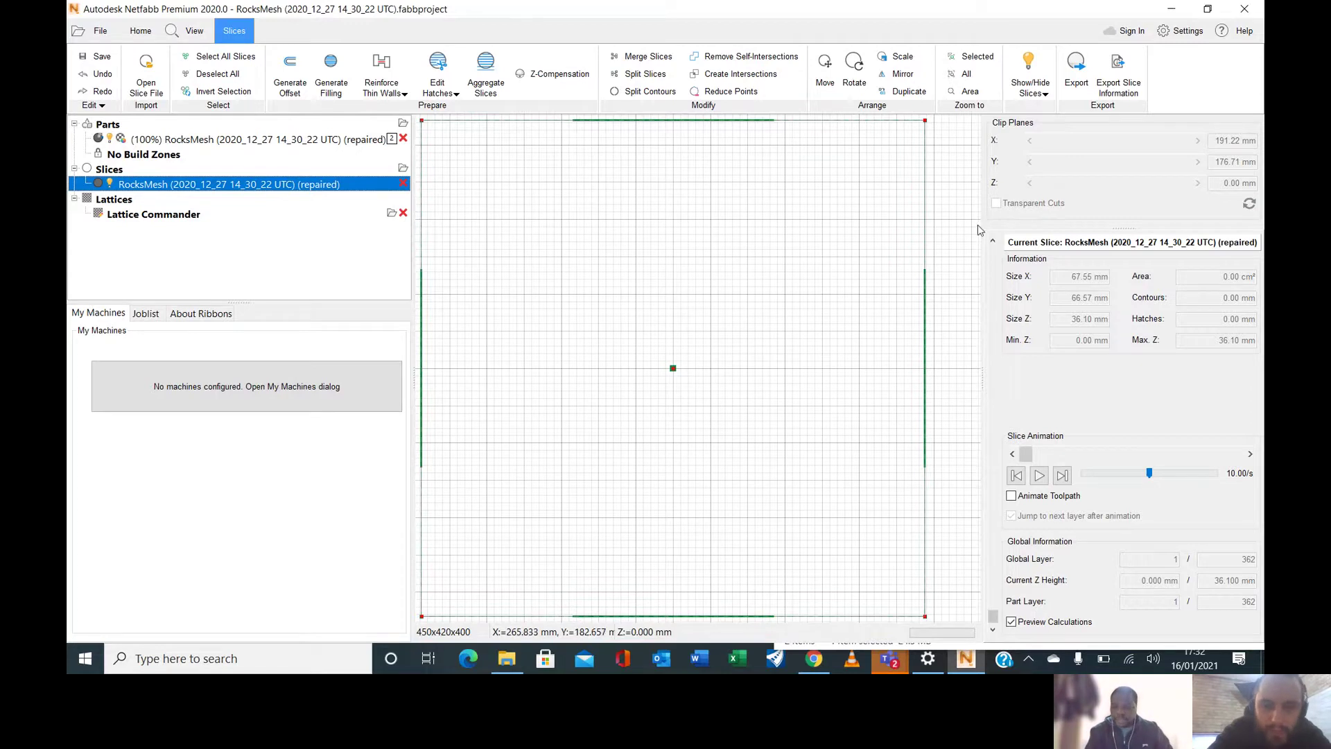
Step: Examine the RocksMesh slice contours layer by layer up to the top layer and back down near the base
click(993, 242)
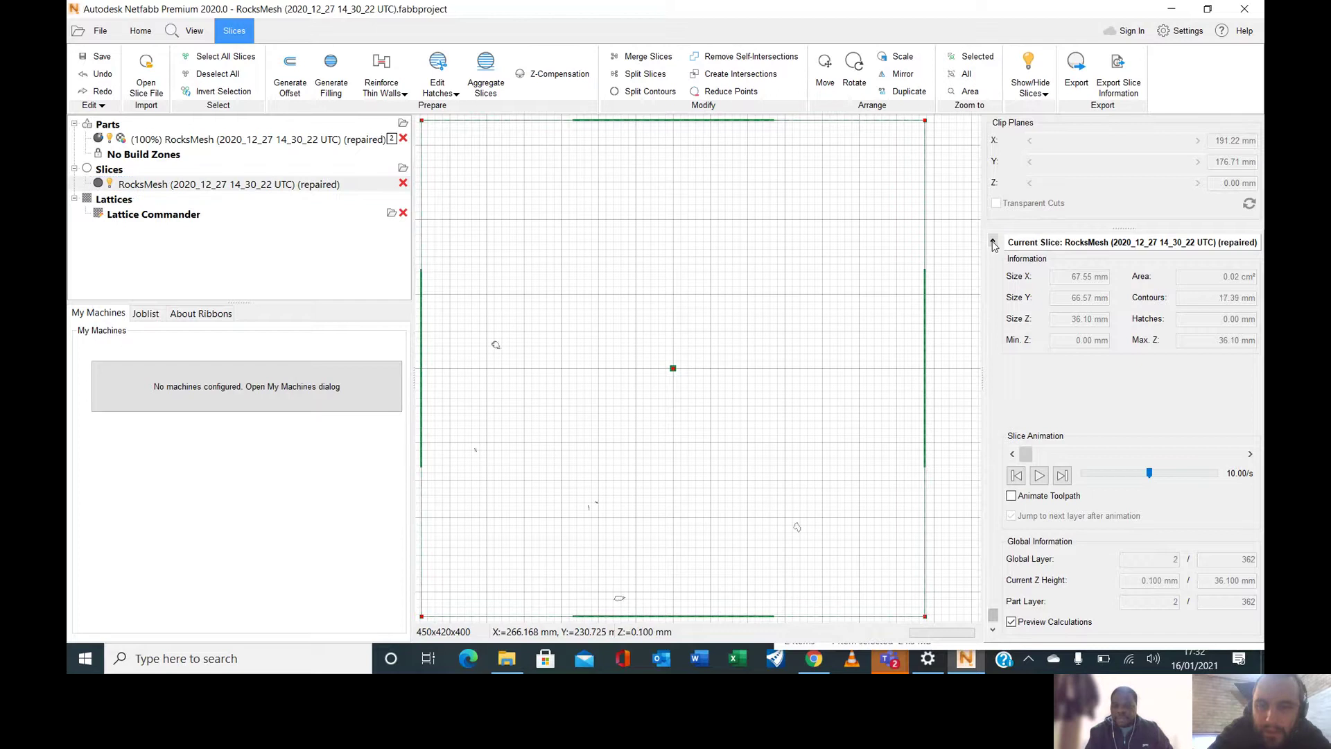
drag(993, 243, 992, 243)
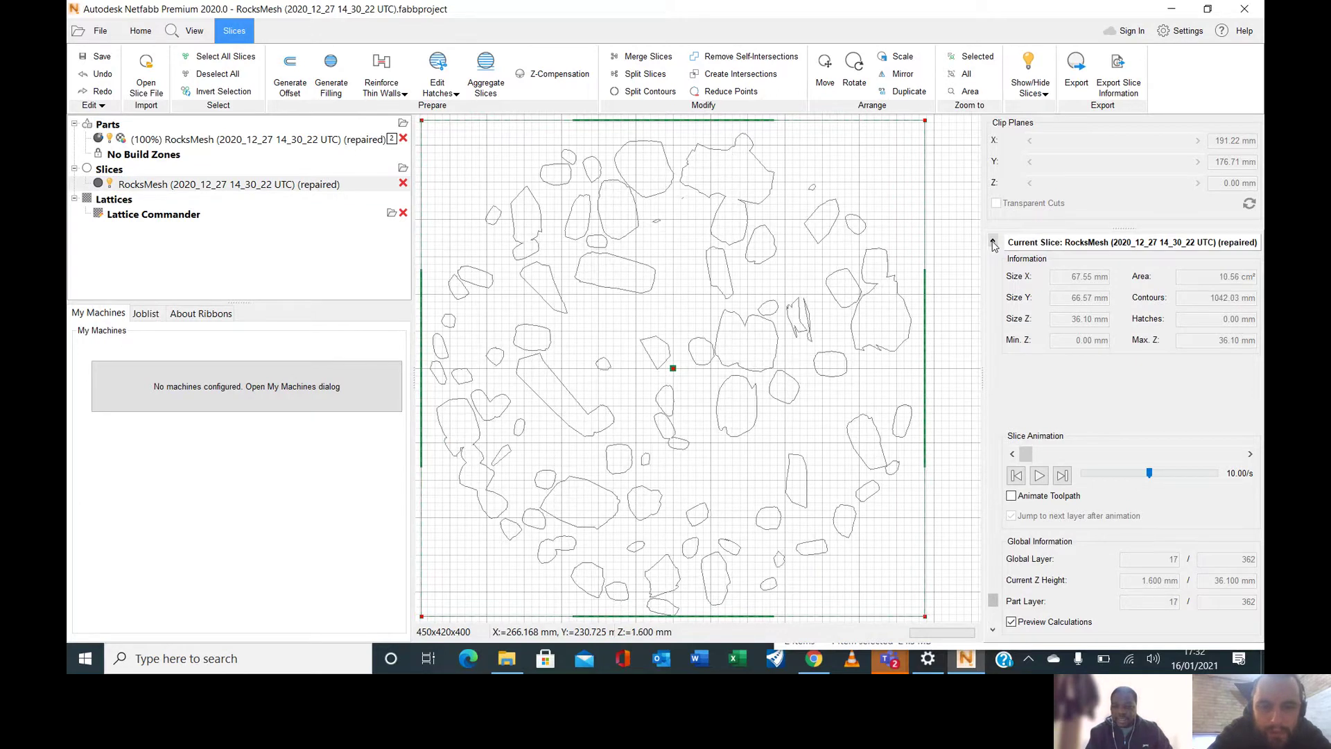
click(1039, 475)
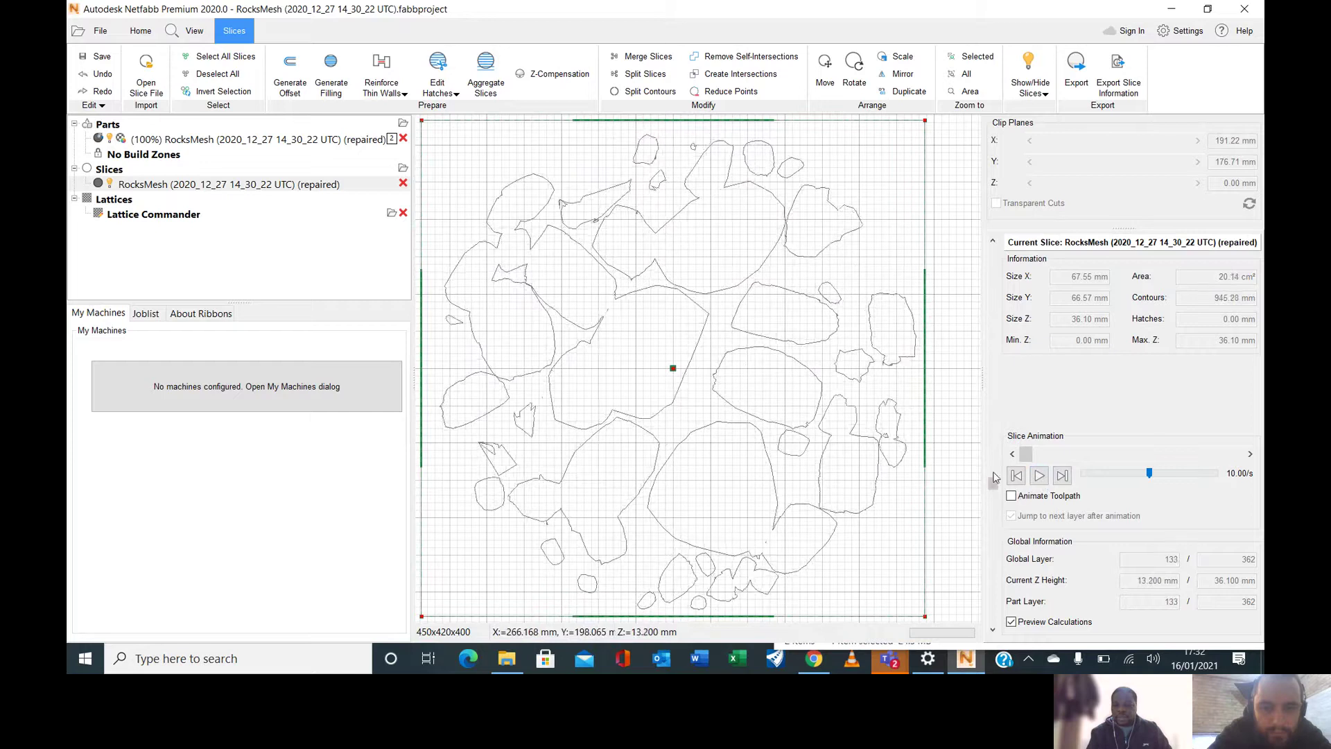
drag(995, 487, 1001, 303)
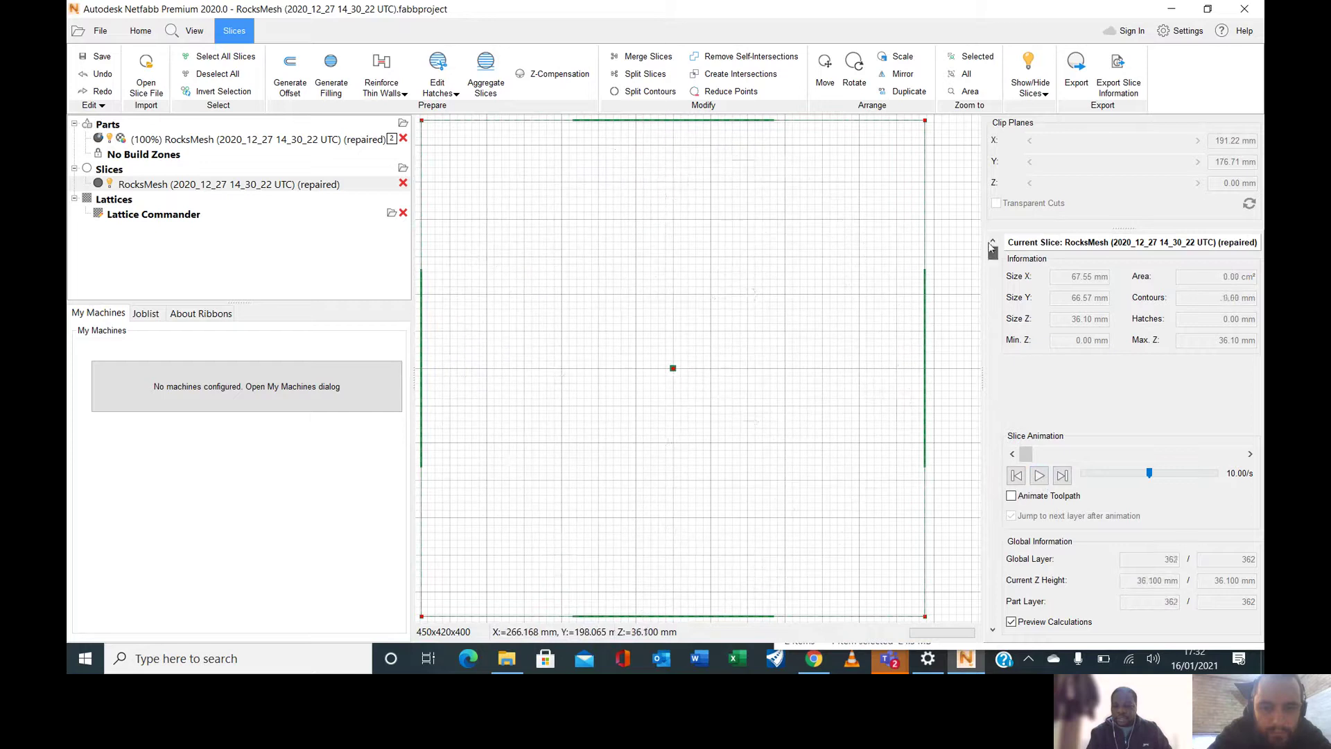
drag(993, 250, 993, 617)
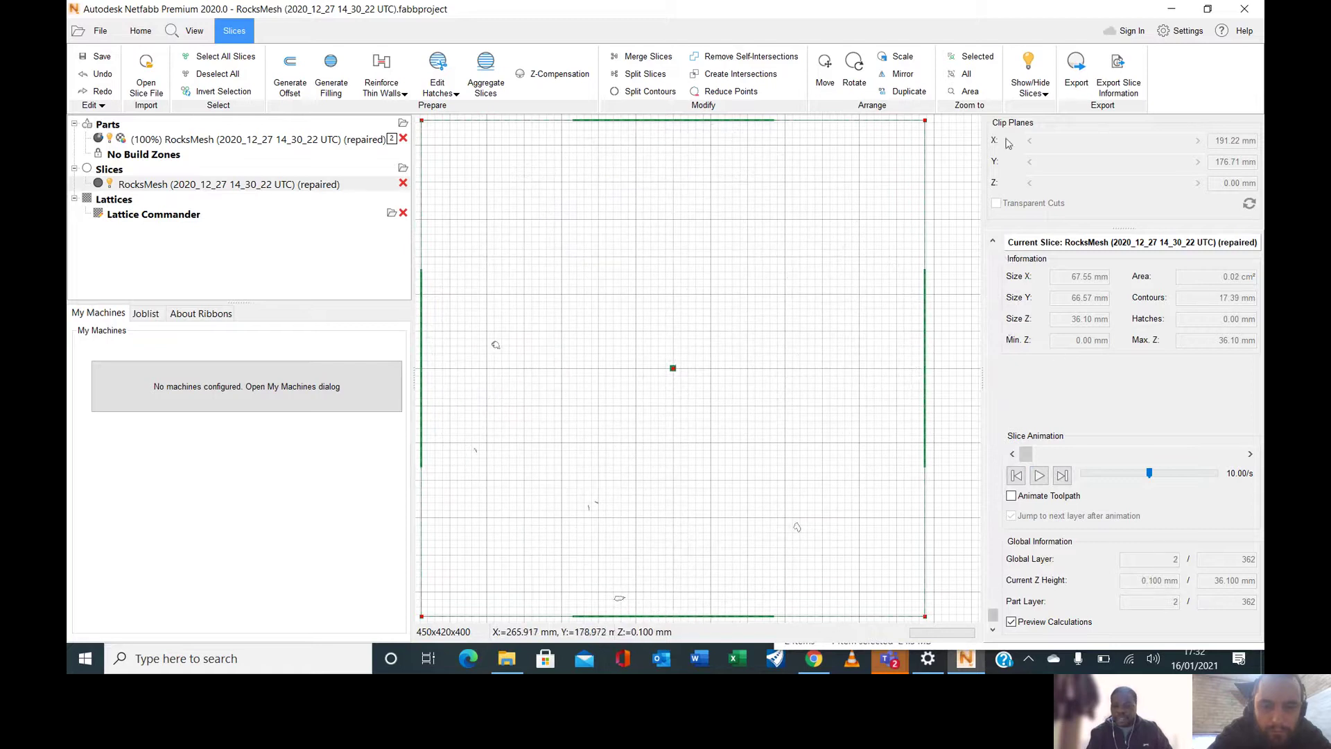
Step: Set up the RocksMesh slice export in Portable Network Graphics (PNG) format with export type as ZIP Archive
click(1072, 76)
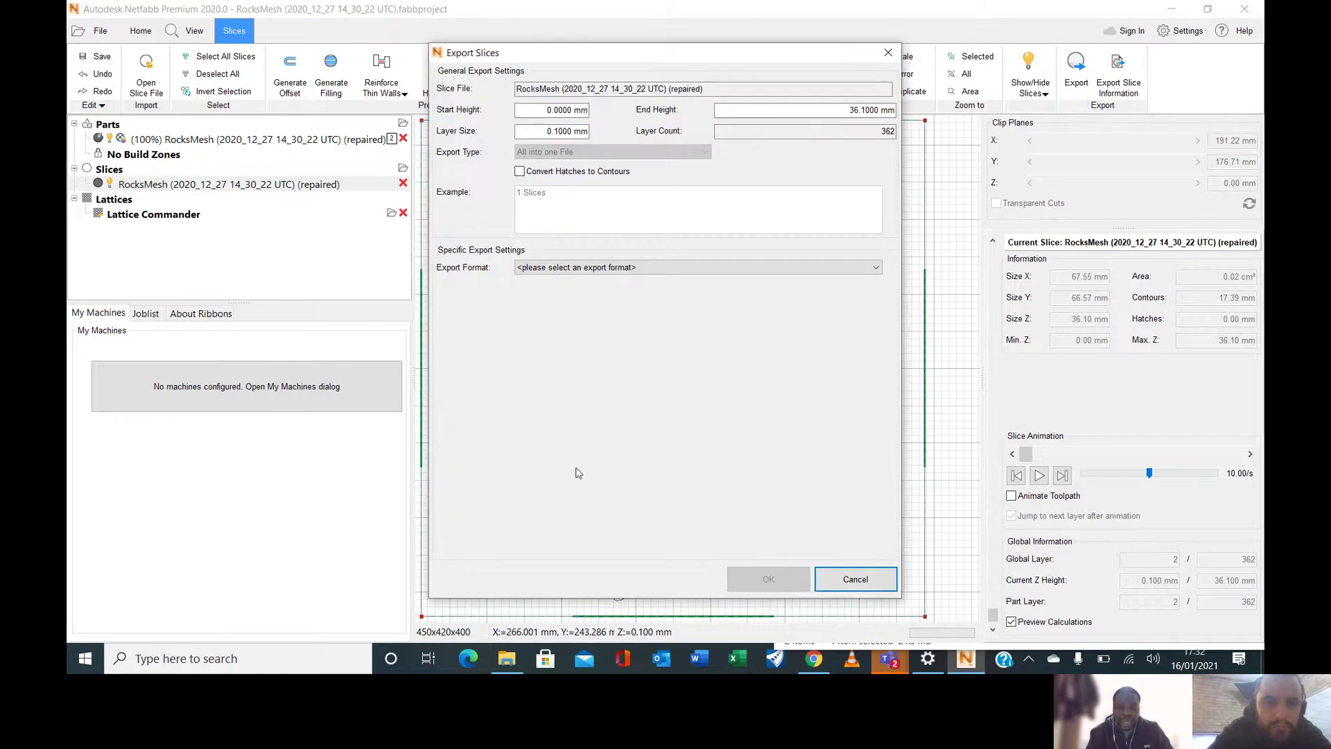
click(763, 269)
scroll(765, 309, down, 2)
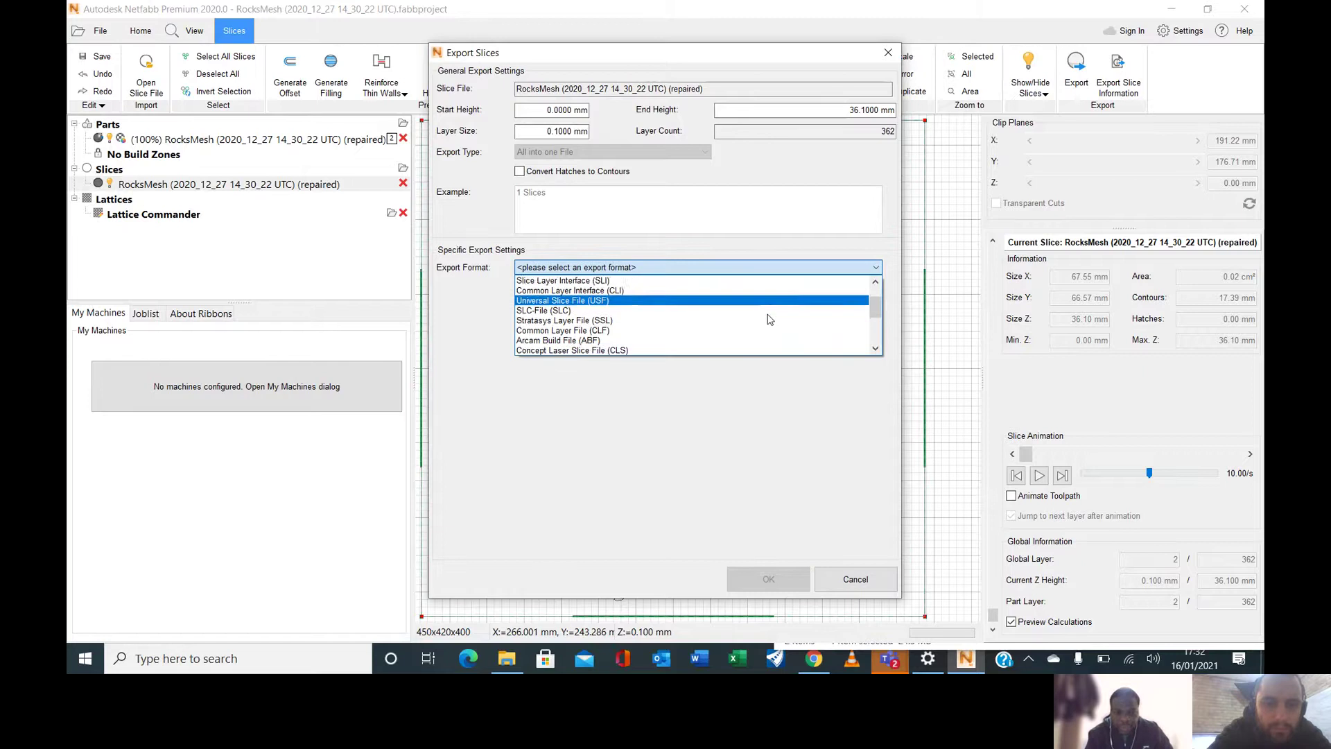
scroll(768, 320, down, 2)
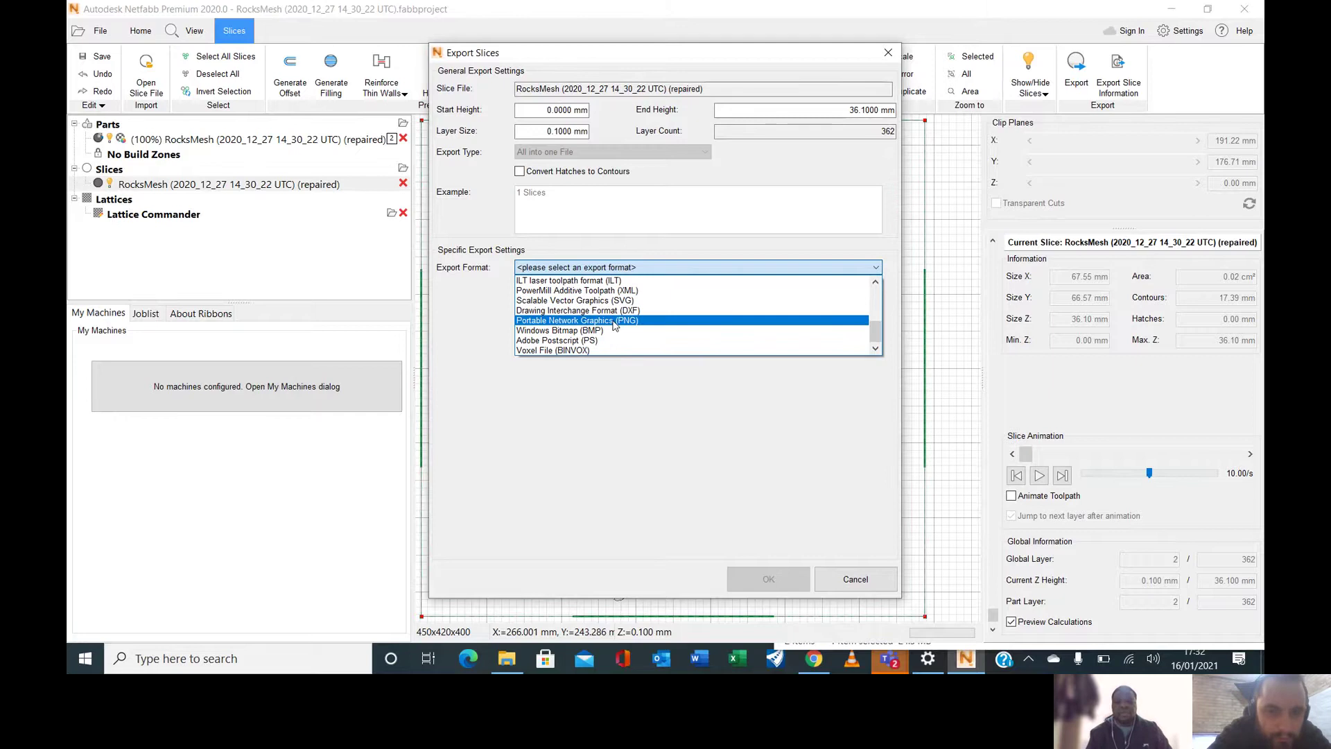
click(615, 320)
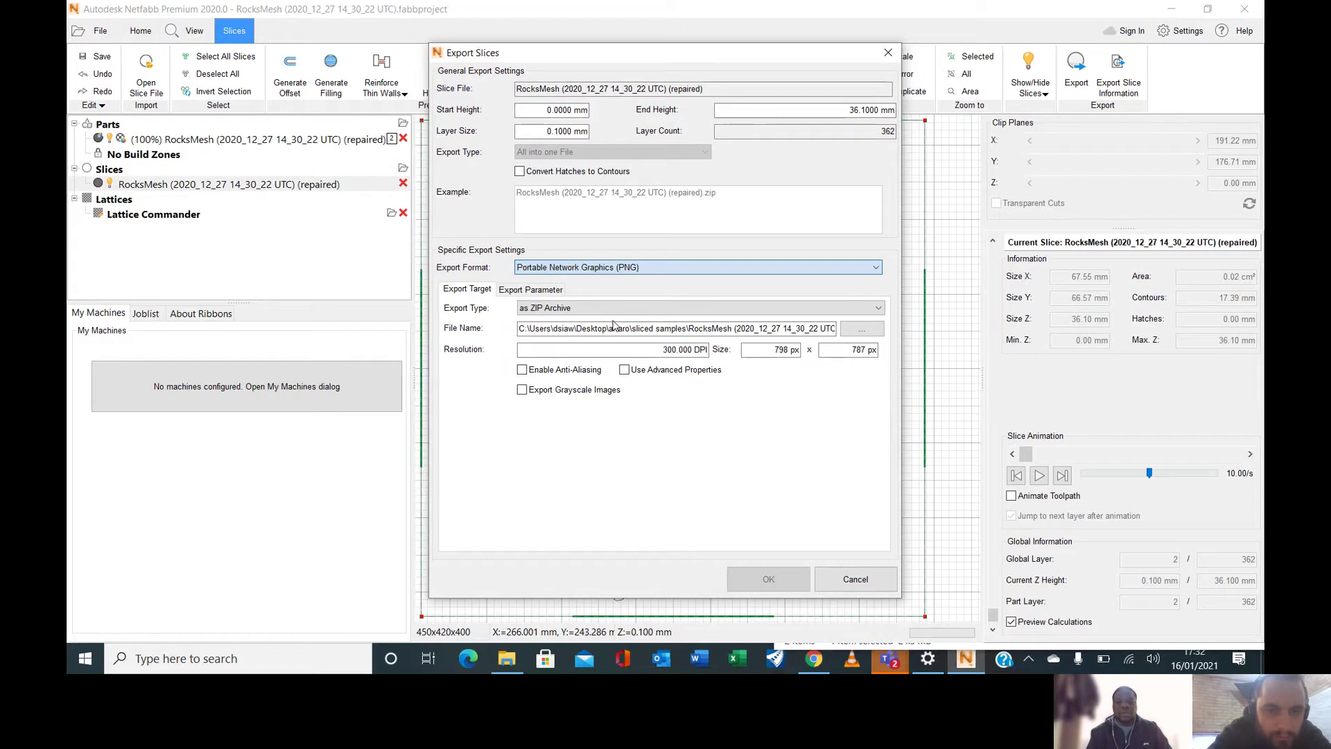
click(879, 309)
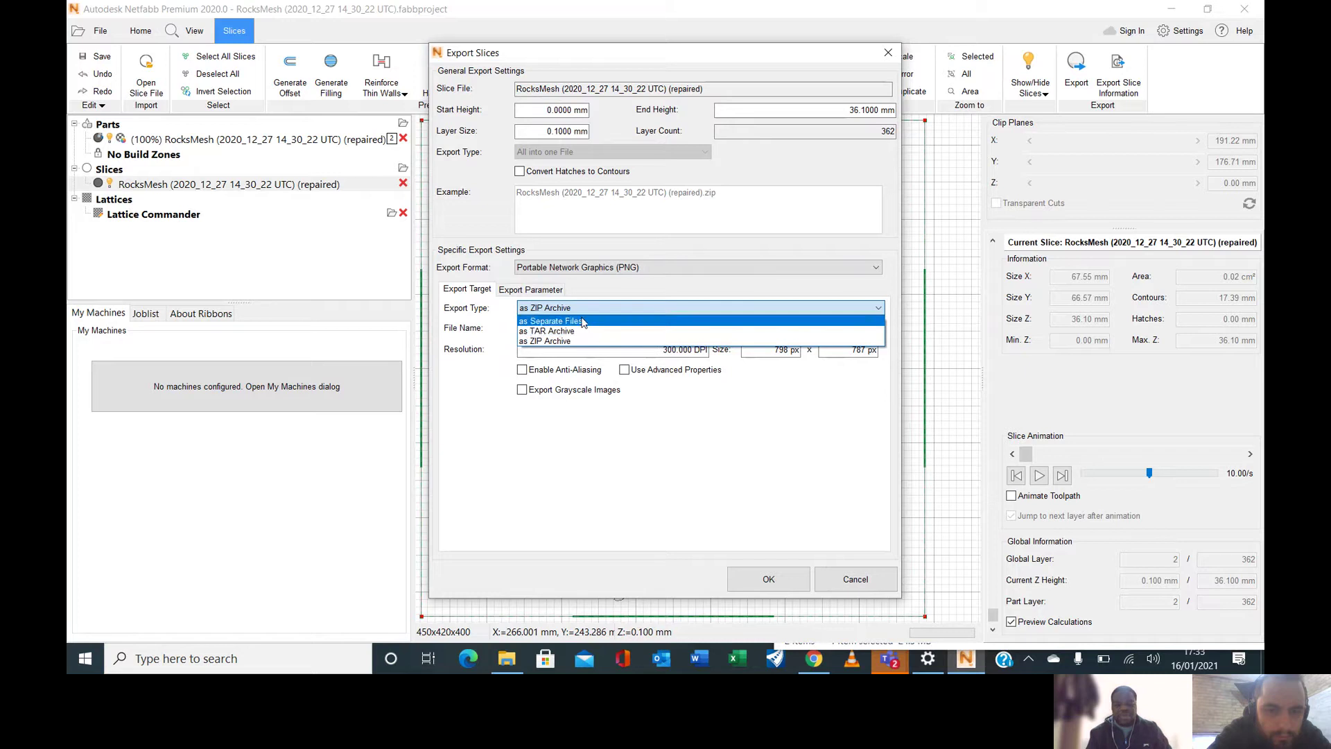
click(557, 341)
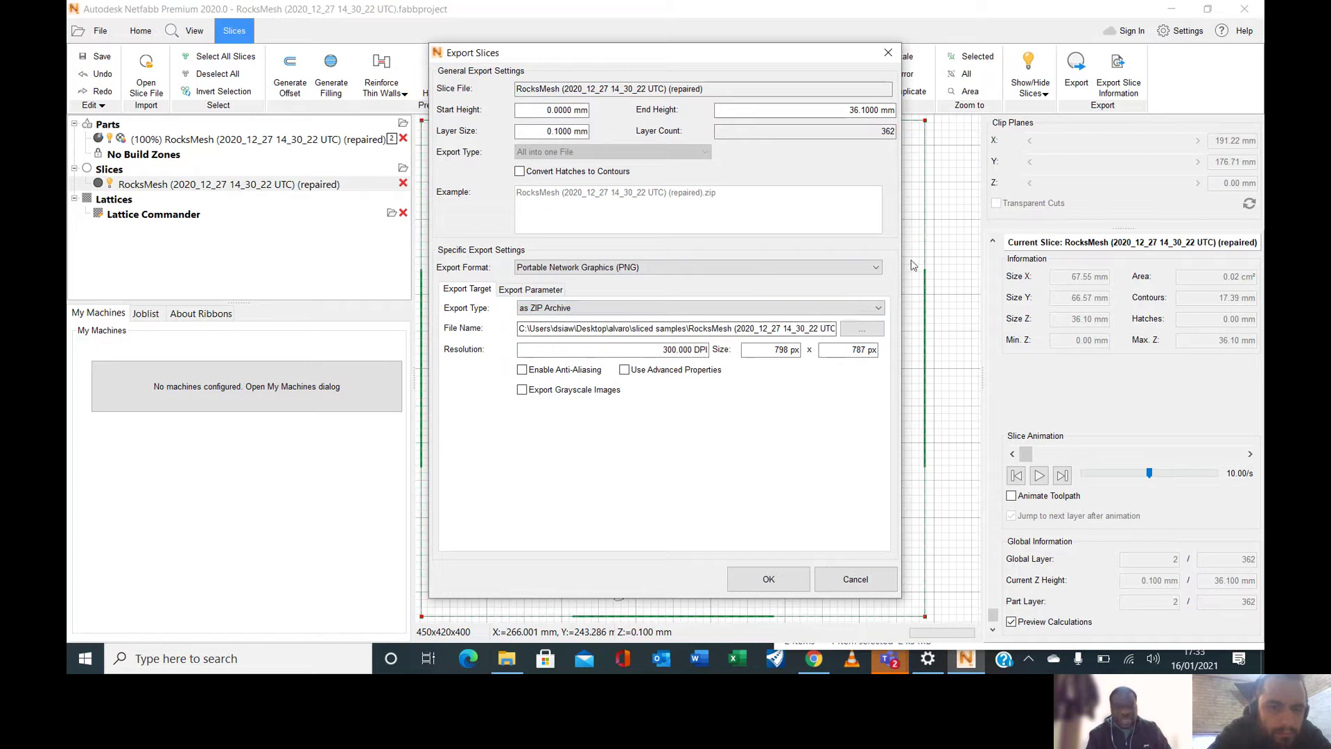
Step: Save the ZIP archive to the sliced samples folder under the proposed name and export the slices at 300 DPI
click(859, 335)
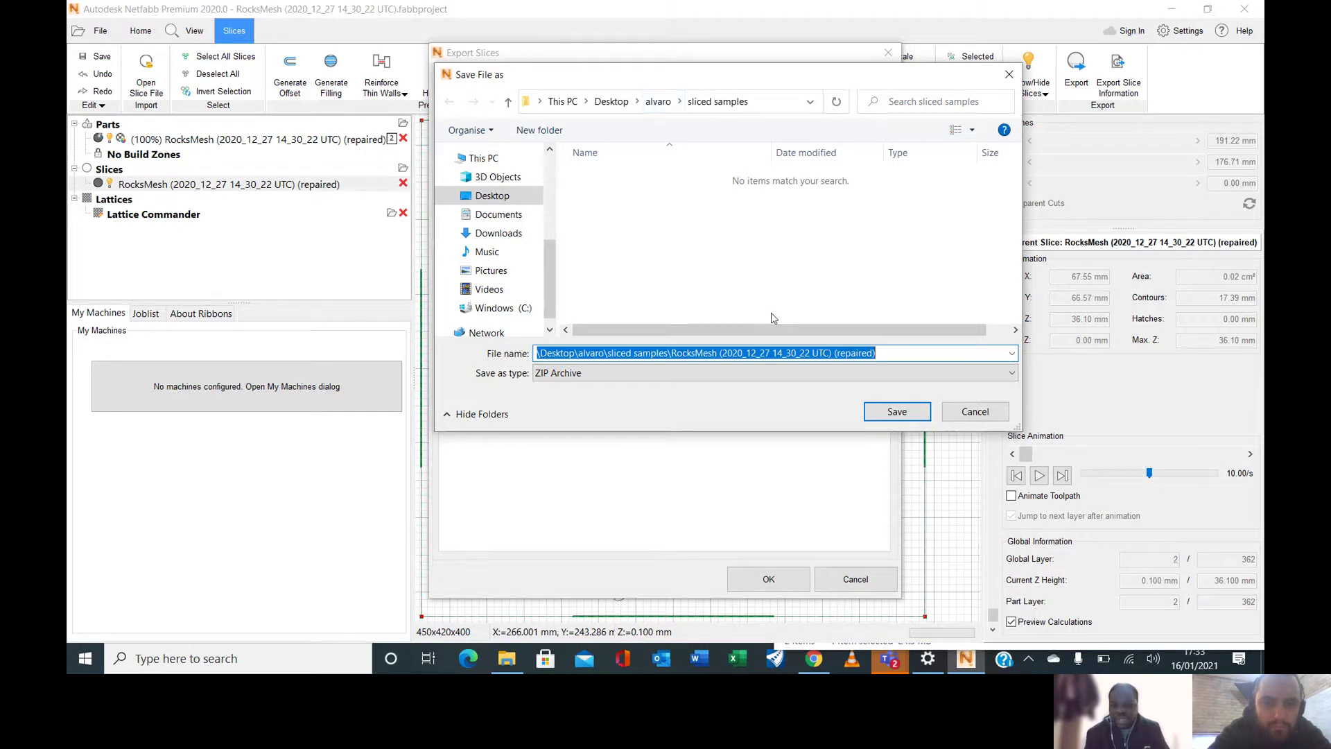
click(875, 409)
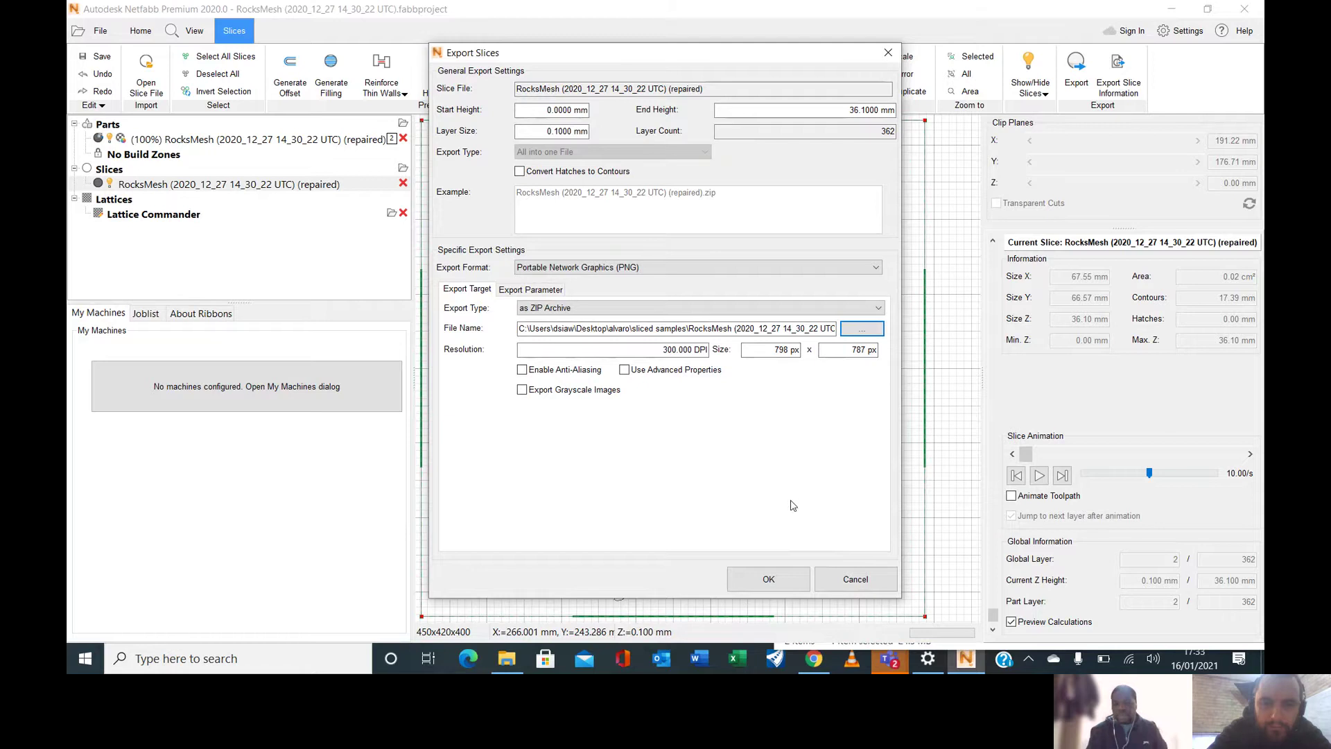
click(769, 577)
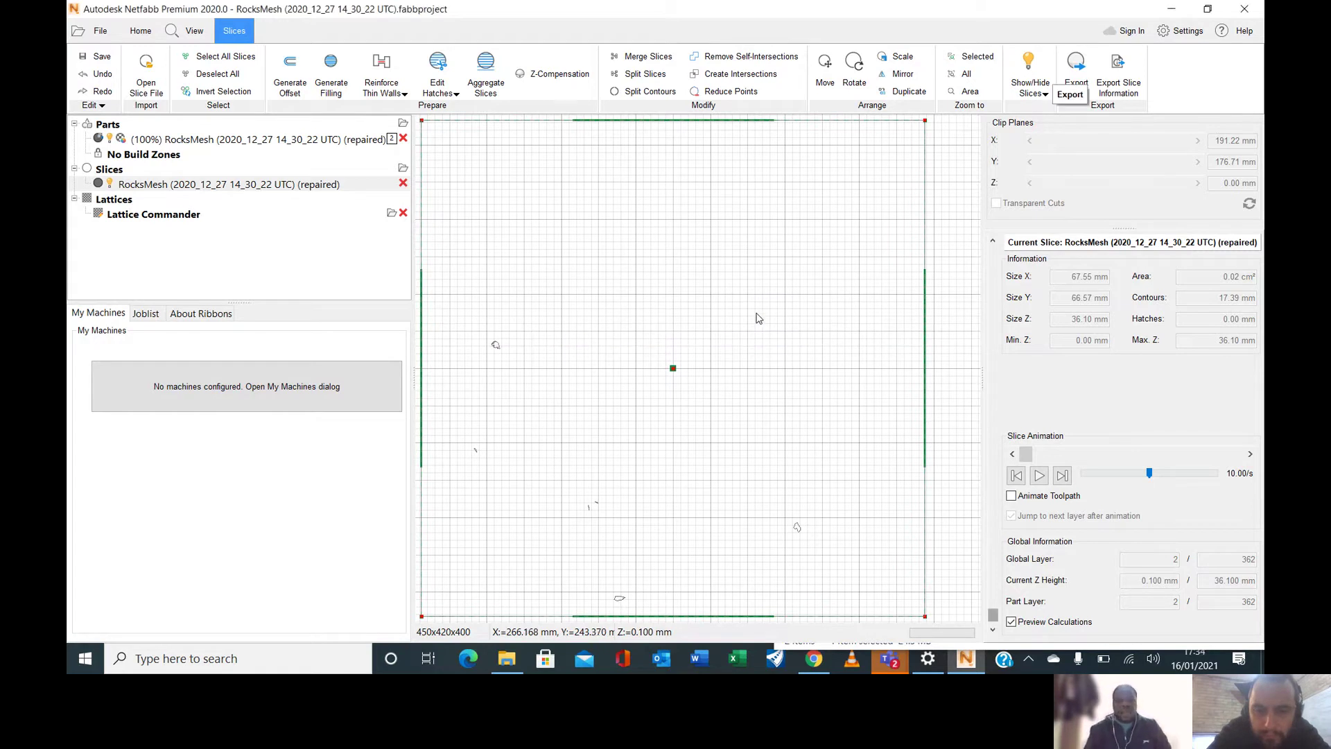
Step: Switch from Netfabb to File Explorer and open the sliced samples folder in a maximised window
click(1179, 9)
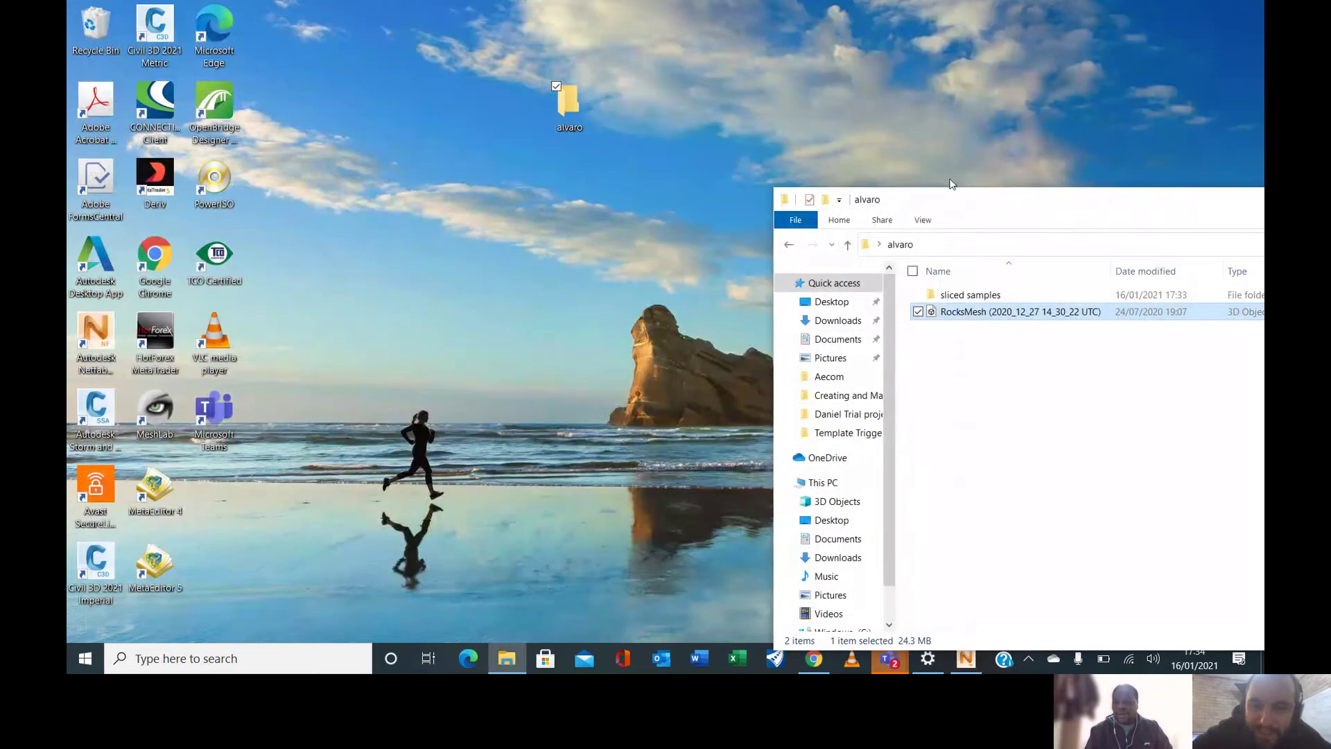
drag(900, 200, 473, 101)
double_click(547, 192)
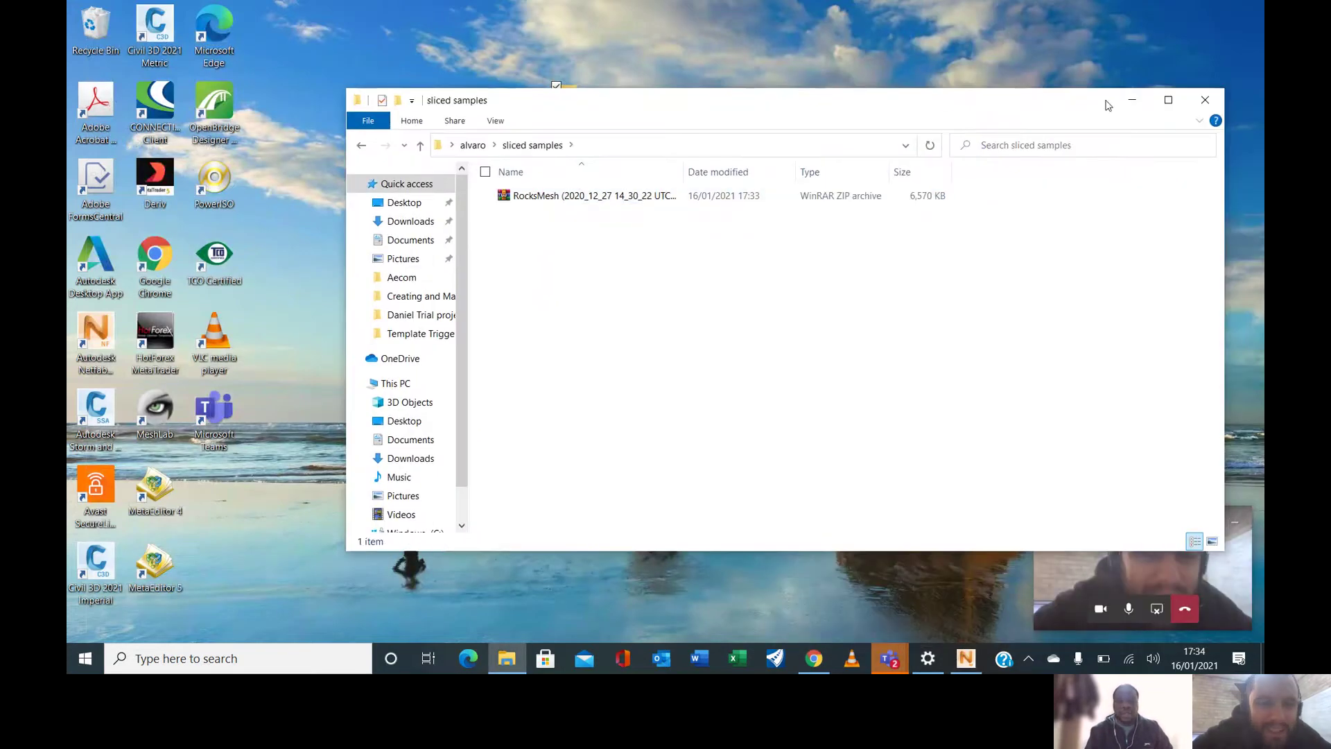
click(1168, 100)
Step: Extract the RocksMesh ZIP archive into its own folder inside sliced samples
click(332, 102)
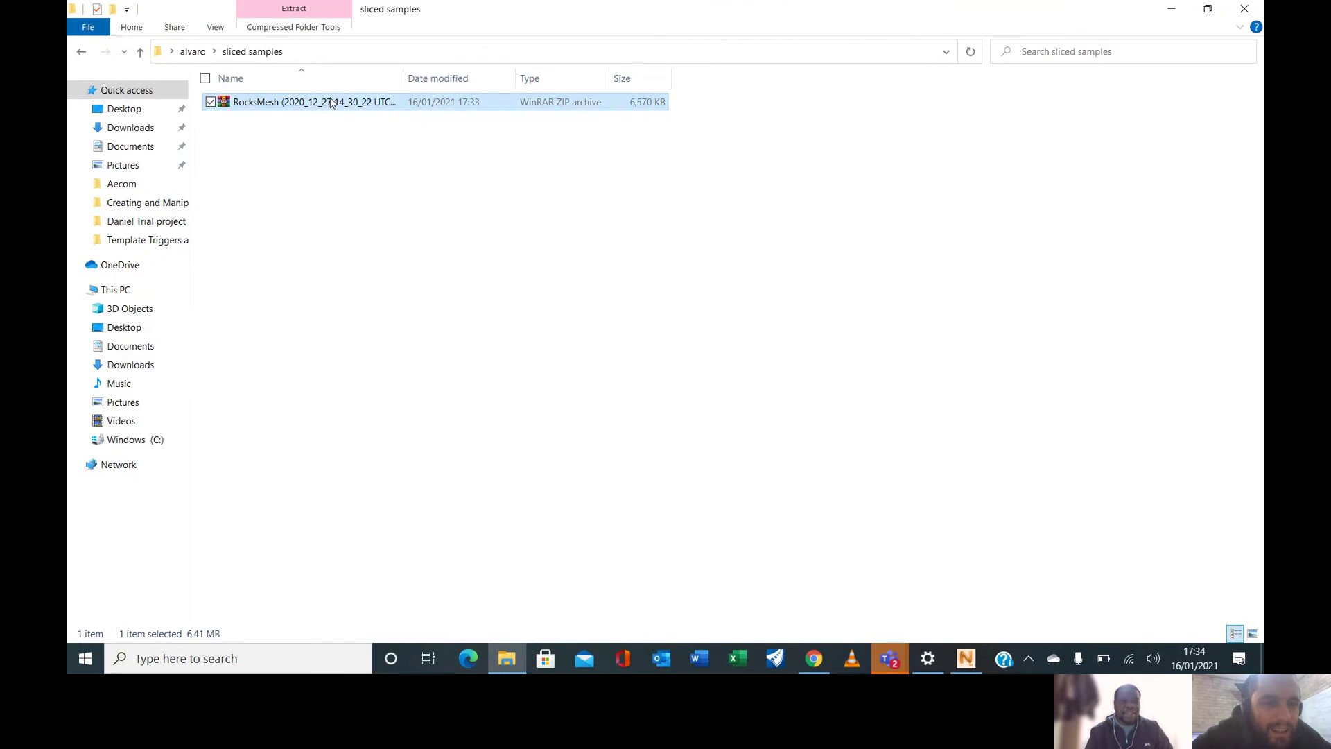
right_click(357, 101)
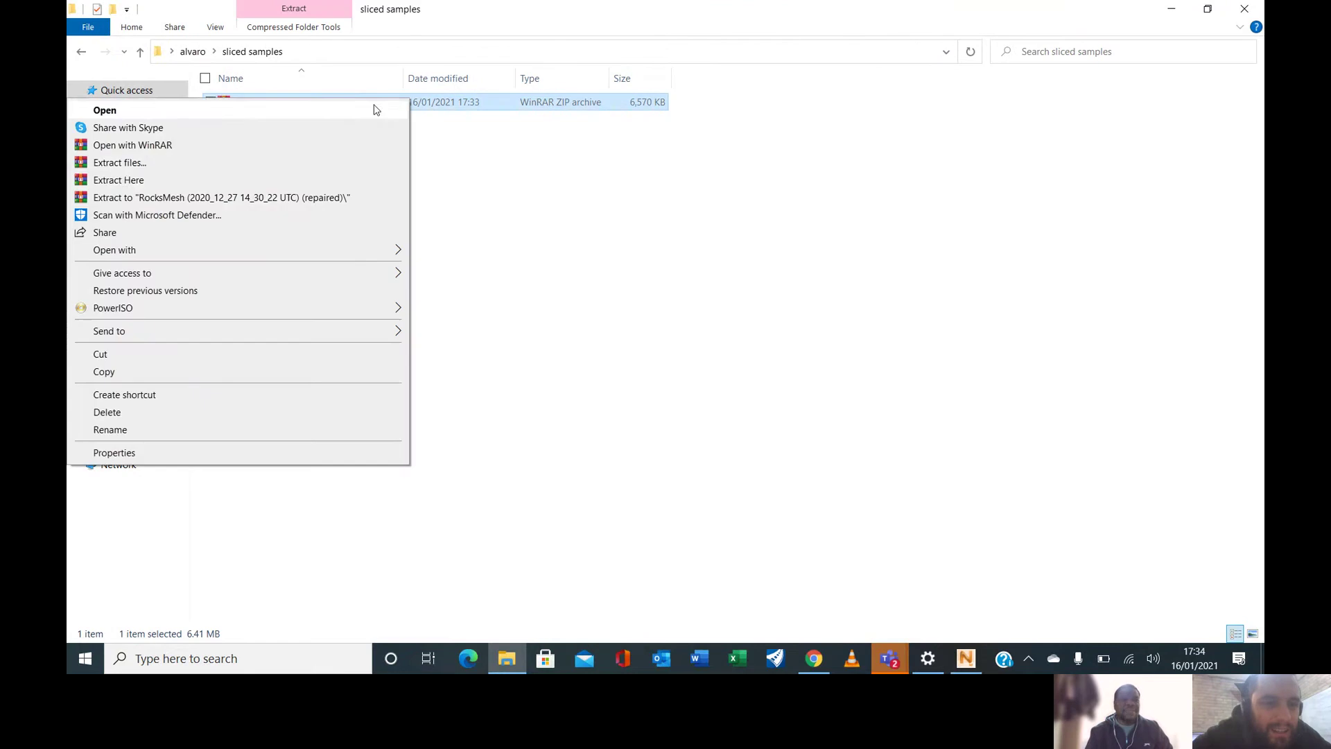
click(120, 165)
click(702, 502)
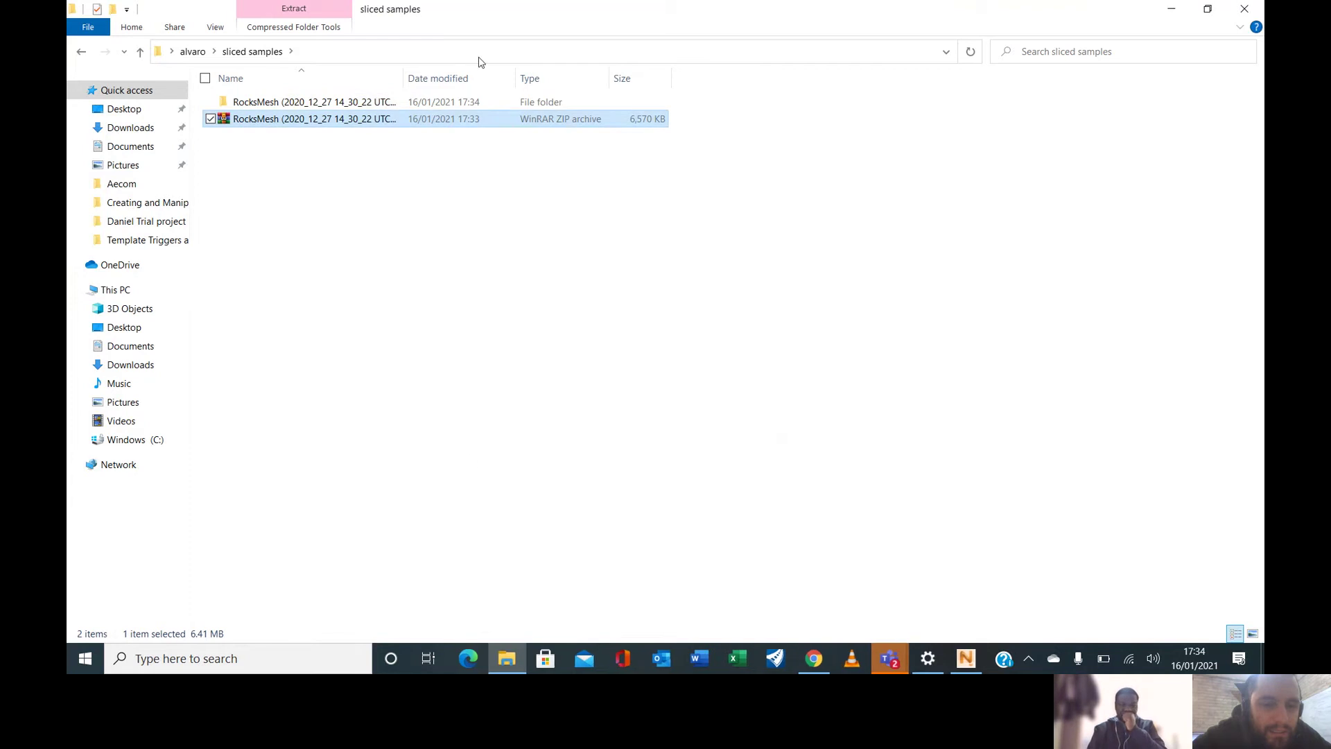
Step: Open the extracted RocksMesh folder, view the layer_000 image and close the viewer
click(349, 101)
double_click(348, 101)
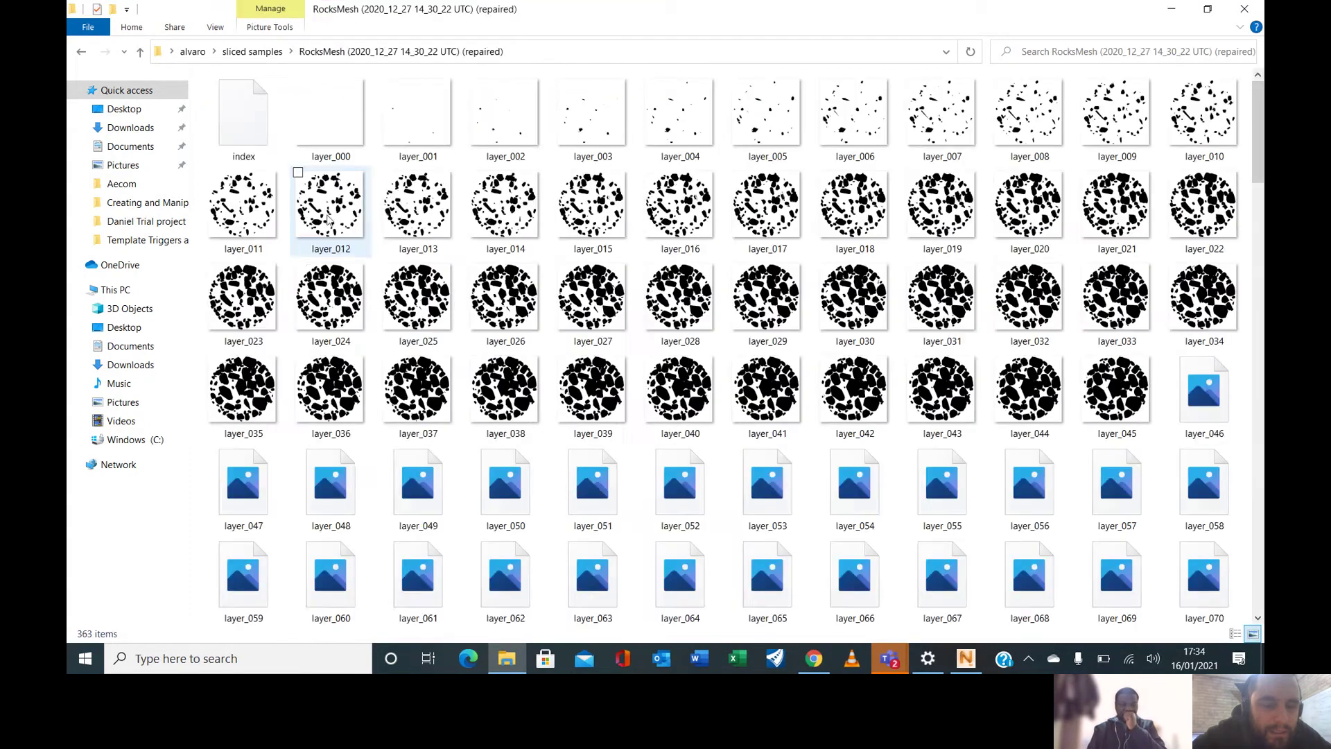
double_click(334, 113)
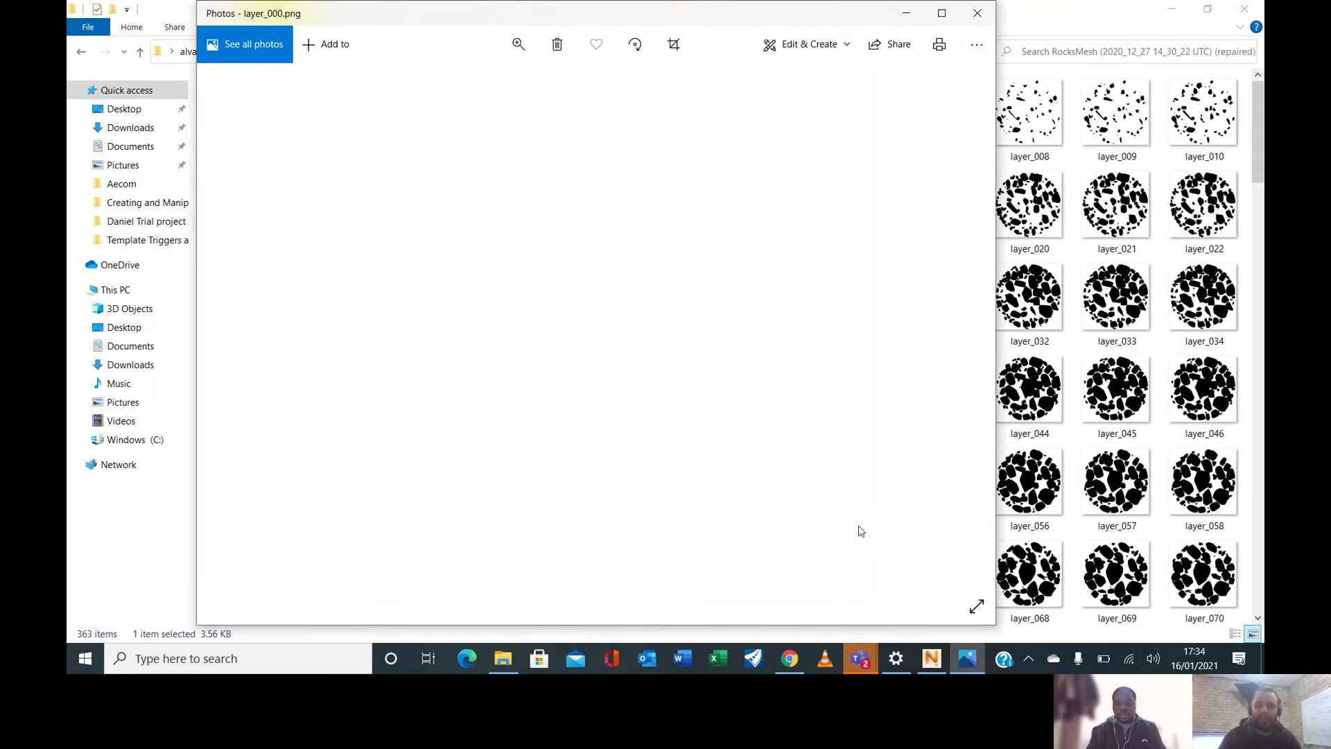
click(978, 13)
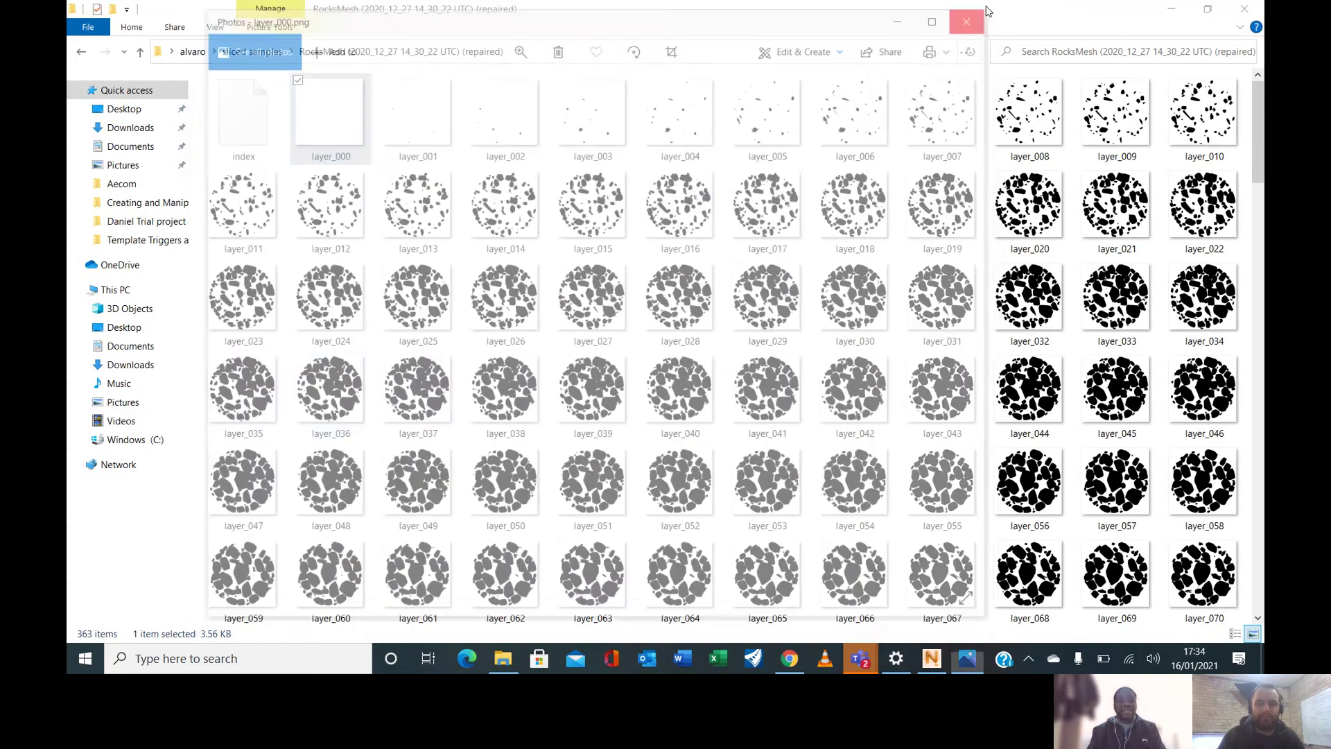
Step: Look through the exported layer images down to layer_361 and back to the start, and minimise the folder window
scroll(335, 411, down, 5)
scroll(335, 412, up, 4)
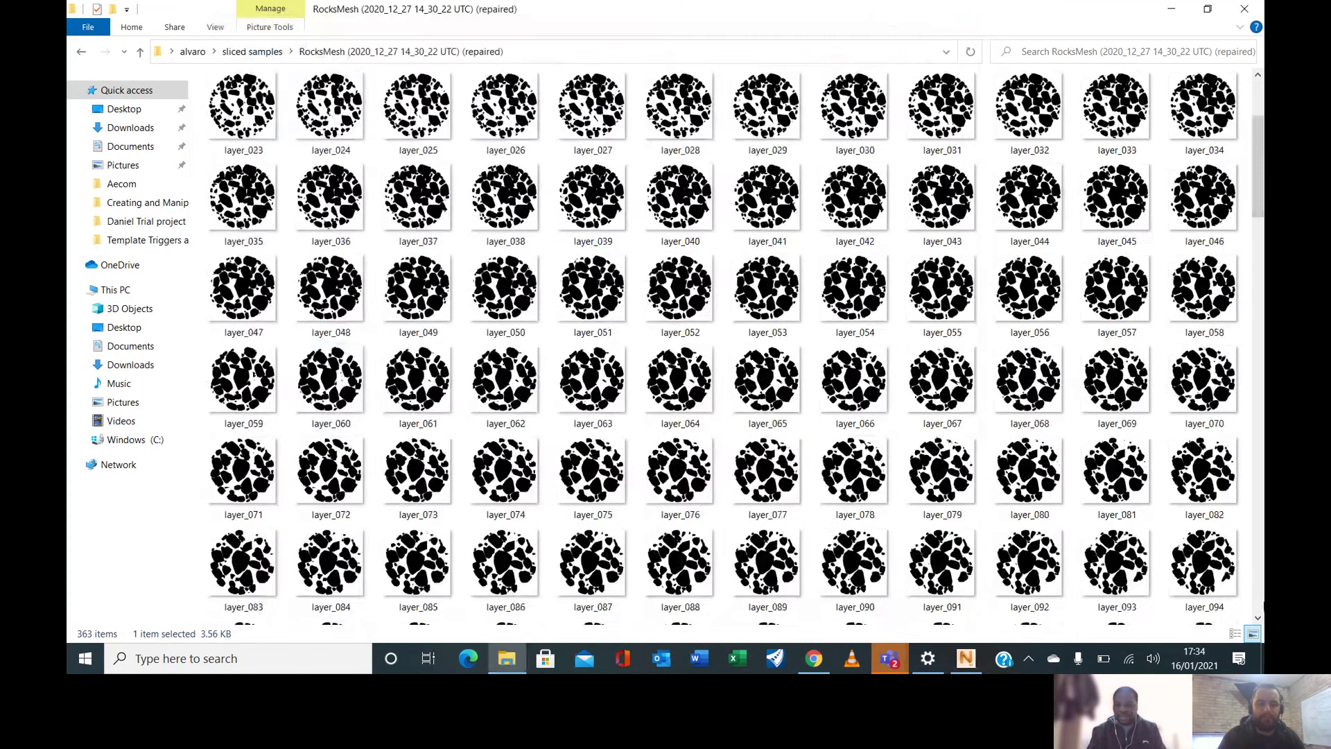
click(1258, 617)
drag(1258, 616, 1258, 617)
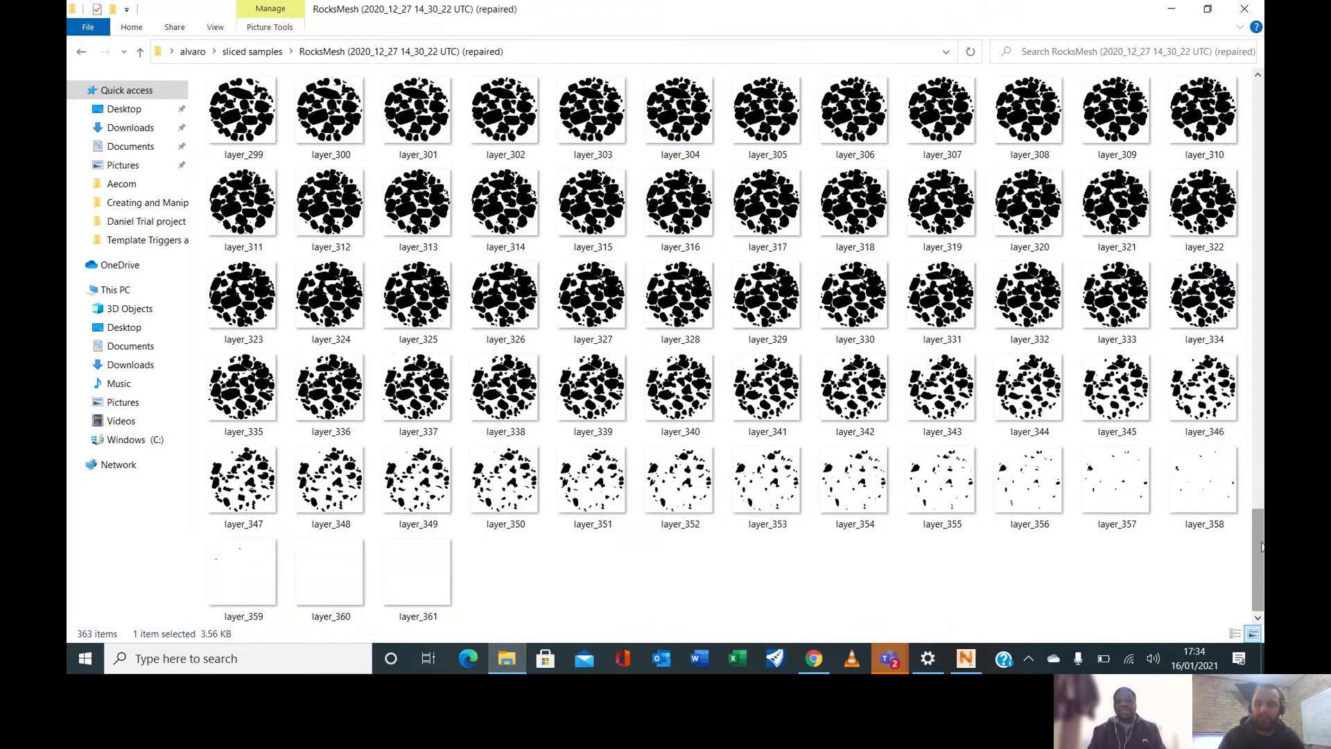
drag(1257, 555, 1238, 127)
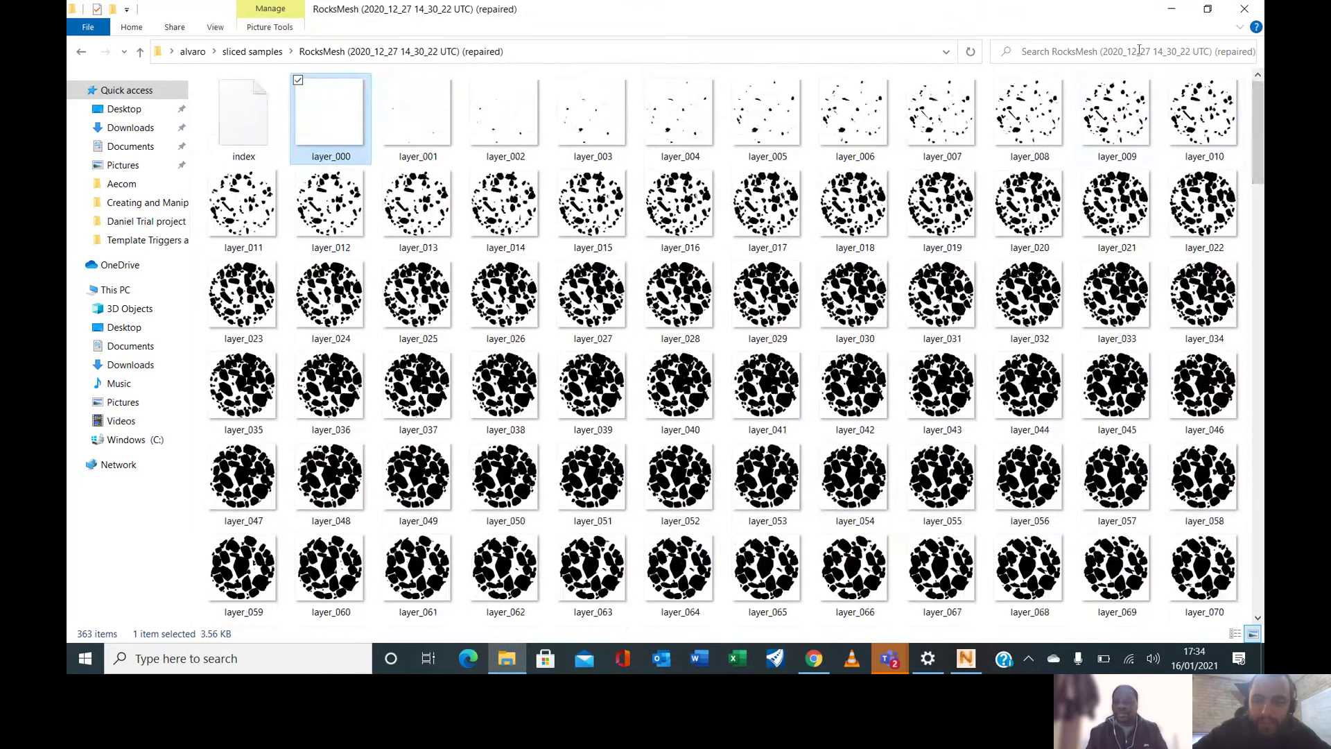
click(1170, 10)
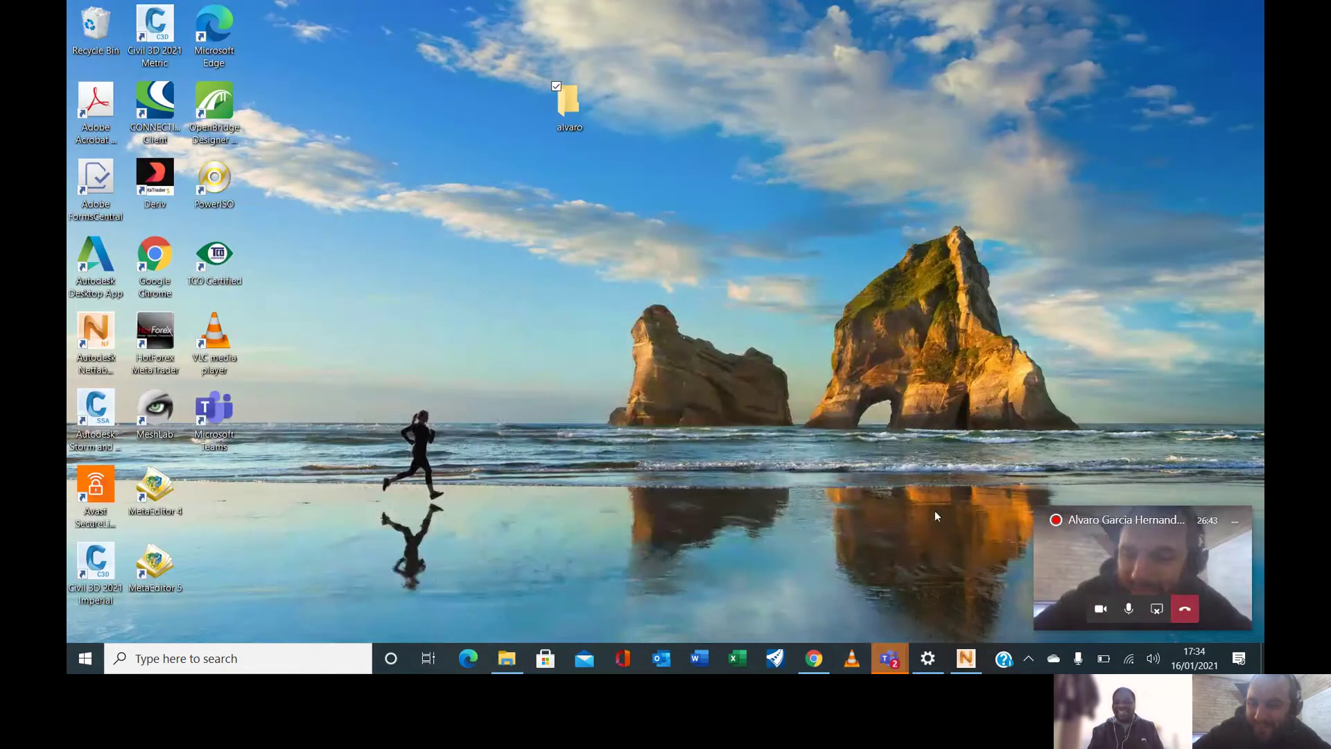